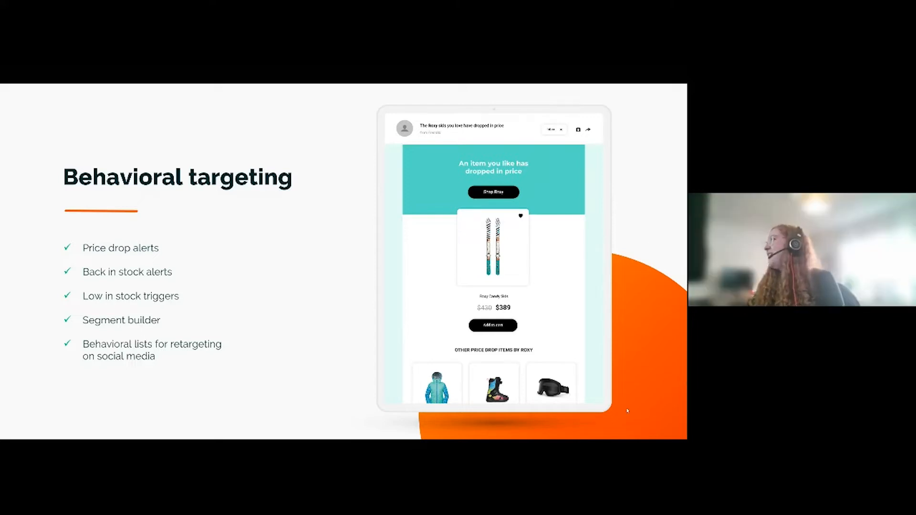
- Leave the slide presentation and switch to the Fresh Relevance dashboard
{"action": "left_click", "coordinate": [318, 256]}
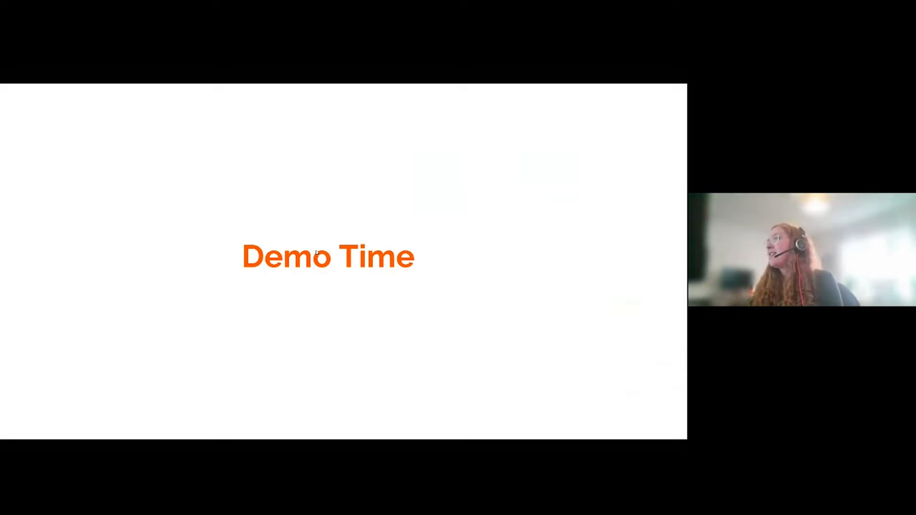
{"action": "key", "text": "Escape"}
{"action": "key", "text": "alt+Tab"}
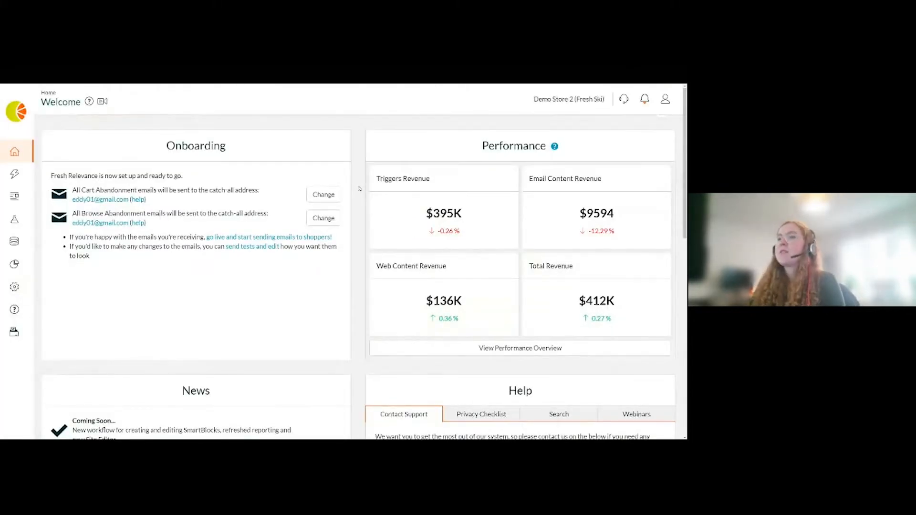
- Open the Segments list and scroll through the existing segments
{"action": "mouse_move", "coordinate": [20, 173]}
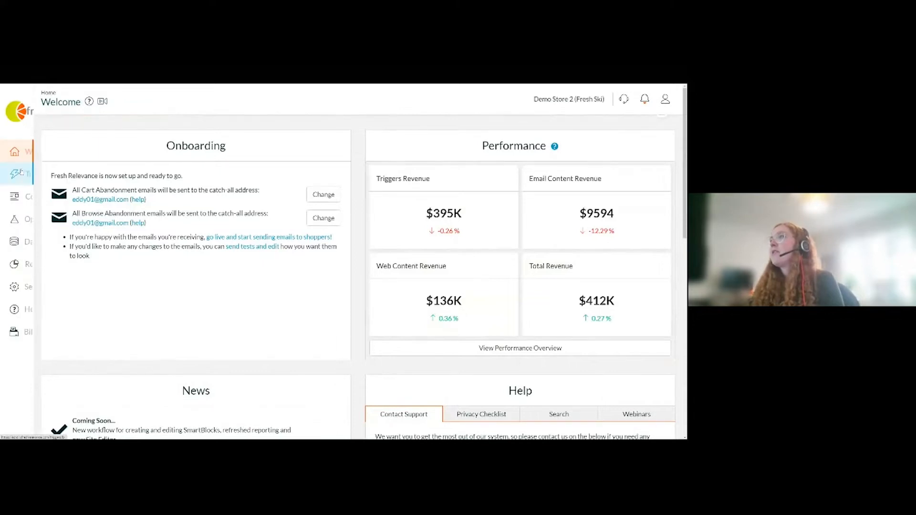
{"action": "left_click", "coordinate": [69, 241]}
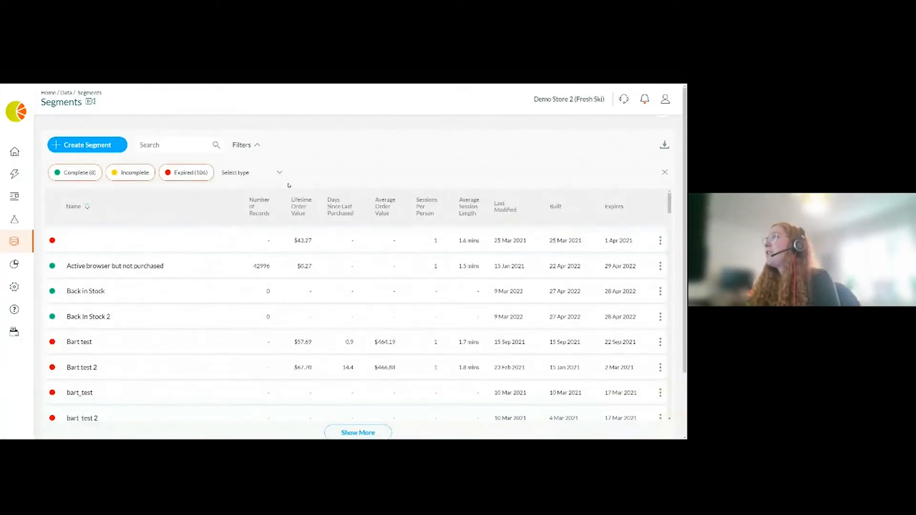
{"action": "scroll", "coordinate": [200, 302], "scroll_direction": "down", "scroll_amount": 3}
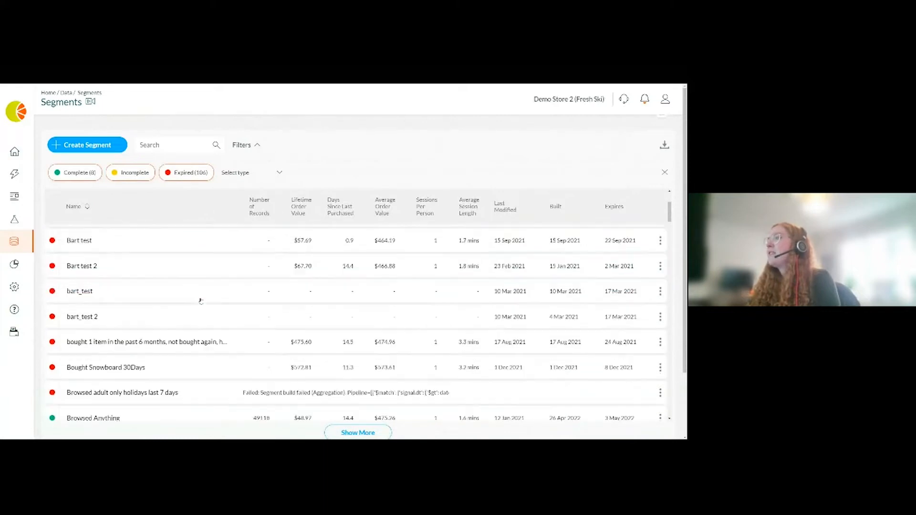
{"action": "scroll", "coordinate": [200, 302], "scroll_direction": "down", "scroll_amount": 10}
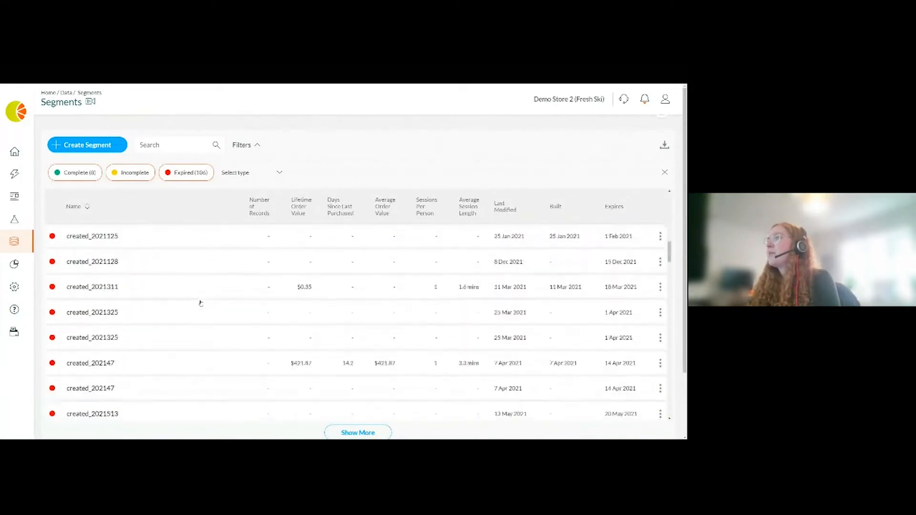
{"action": "scroll", "coordinate": [201, 303], "scroll_direction": "up", "scroll_amount": 5}
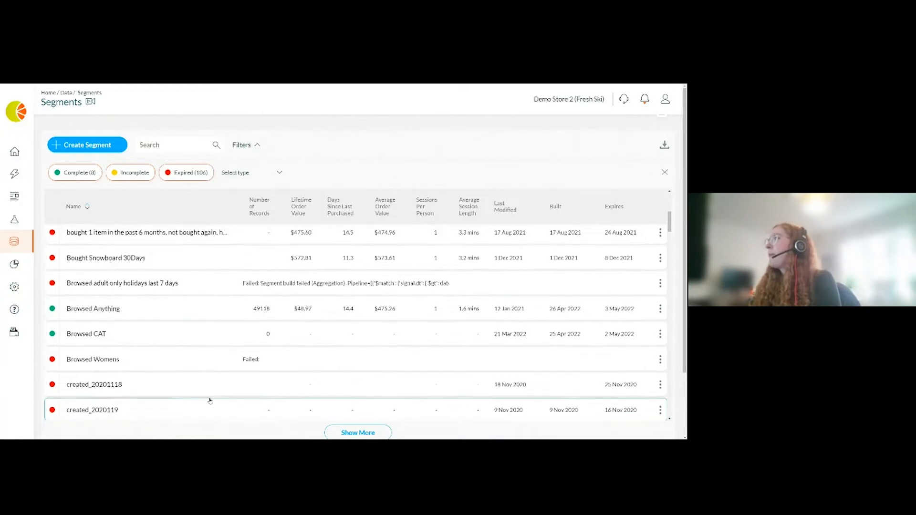
{"action": "scroll", "coordinate": [210, 401], "scroll_direction": "up", "scroll_amount": 5}
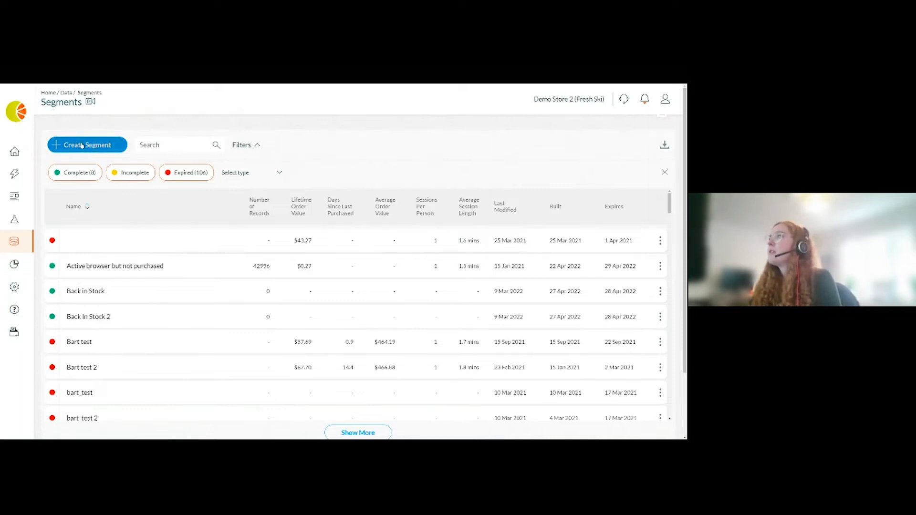
- Start creating a new Behavioral segment
{"action": "left_click", "coordinate": [111, 146]}
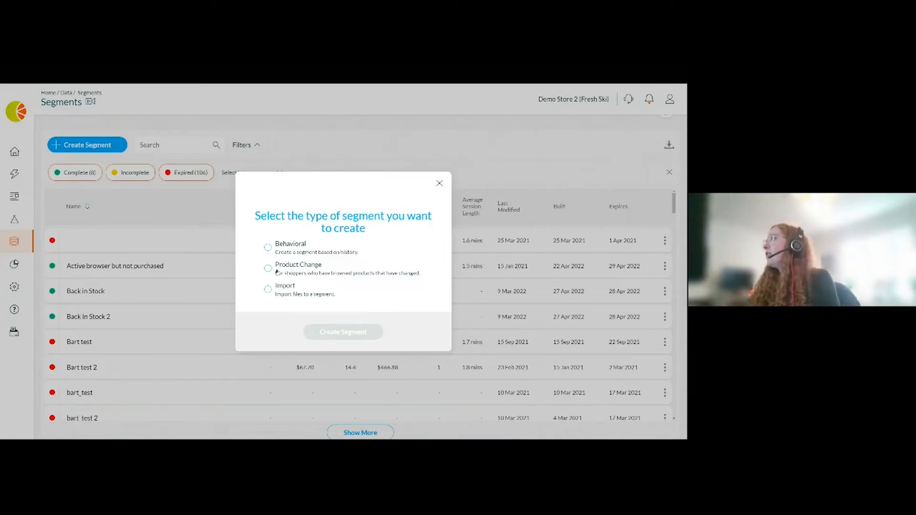
{"action": "left_click", "coordinate": [292, 245]}
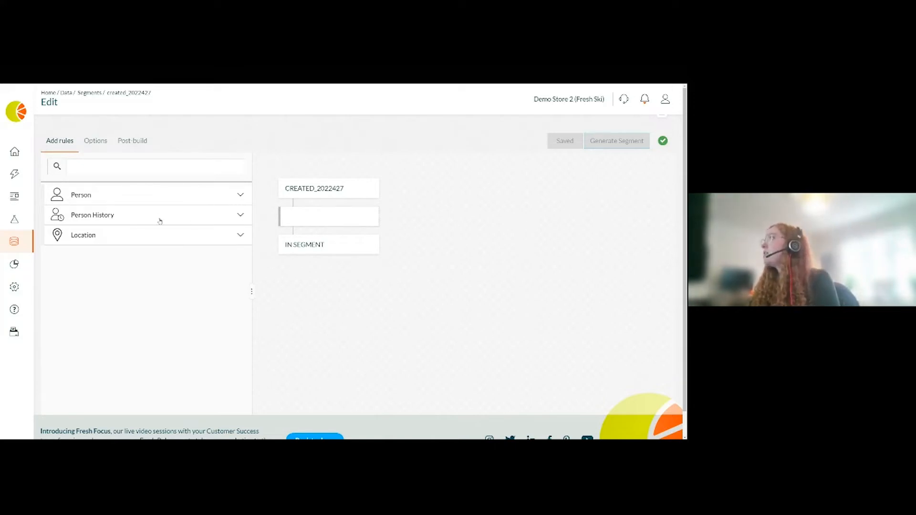
- Add a Has Purchased rule from the Person History rules to the segment flow
{"action": "left_click", "coordinate": [104, 199]}
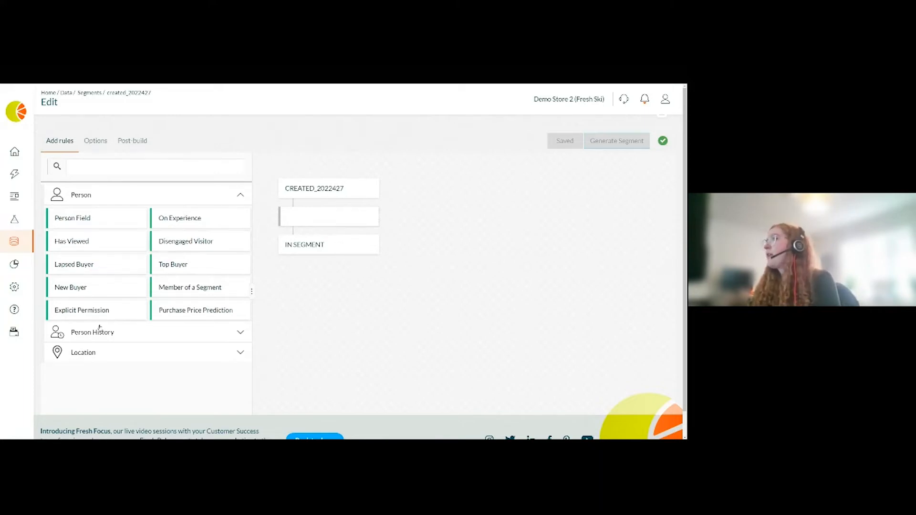
{"action": "left_click", "coordinate": [170, 205]}
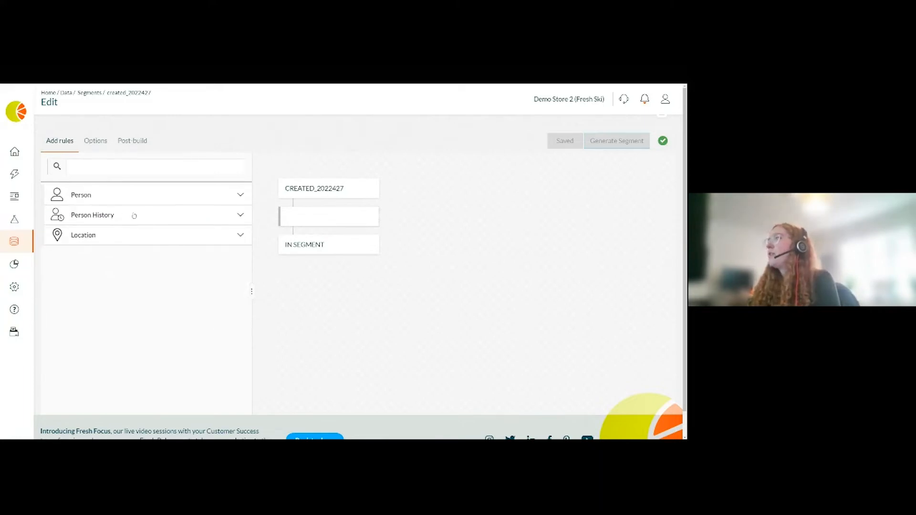
{"action": "left_click", "coordinate": [133, 214]}
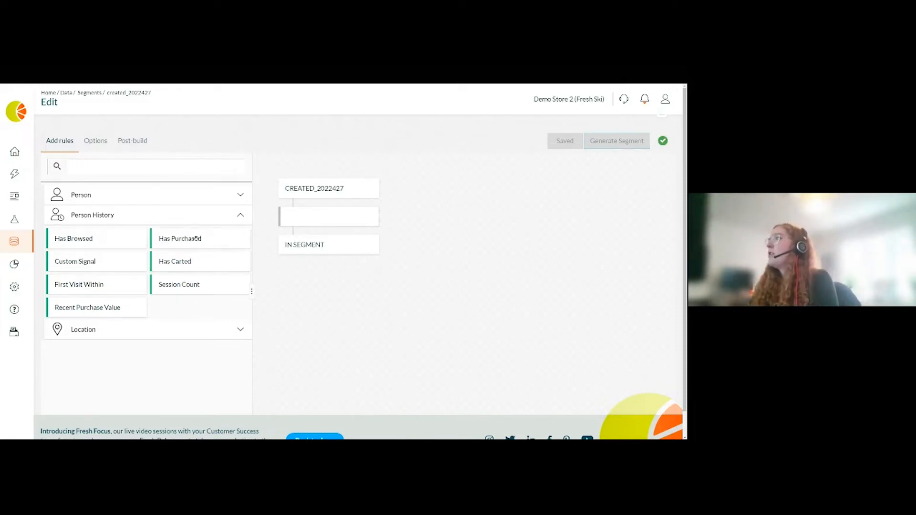
{"action": "left_click_drag", "start_coordinate": [198, 239], "coordinate": [324, 217]}
- Configure the rule as purchased any product in the last 180 days
{"action": "left_click", "coordinate": [153, 205]}
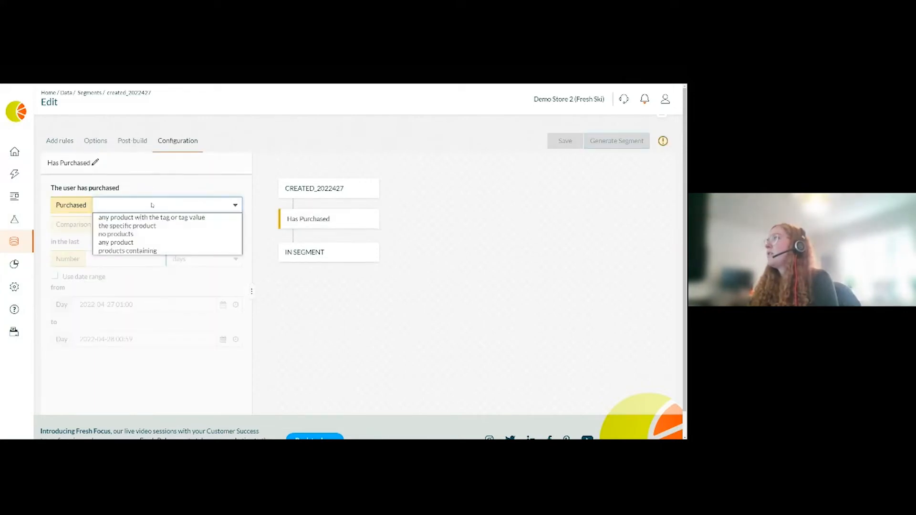
{"action": "left_click", "coordinate": [117, 243]}
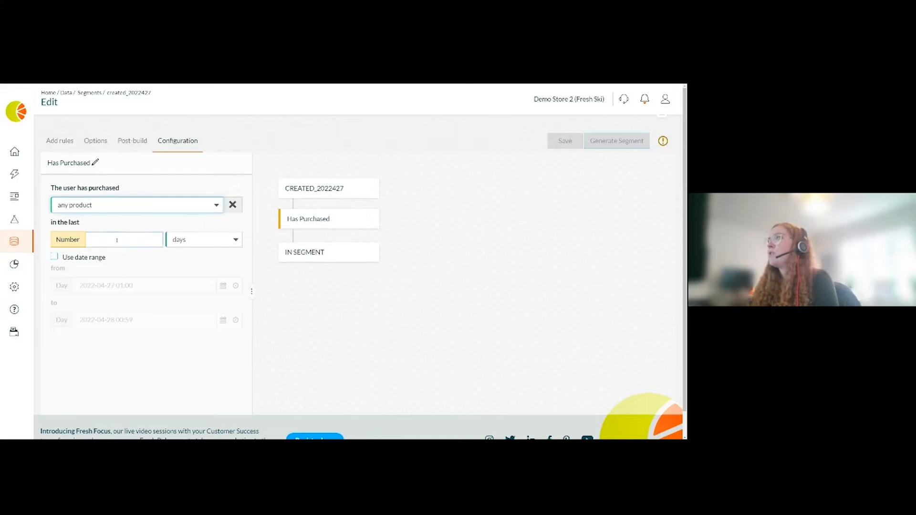
{"action": "left_click", "coordinate": [184, 240]}
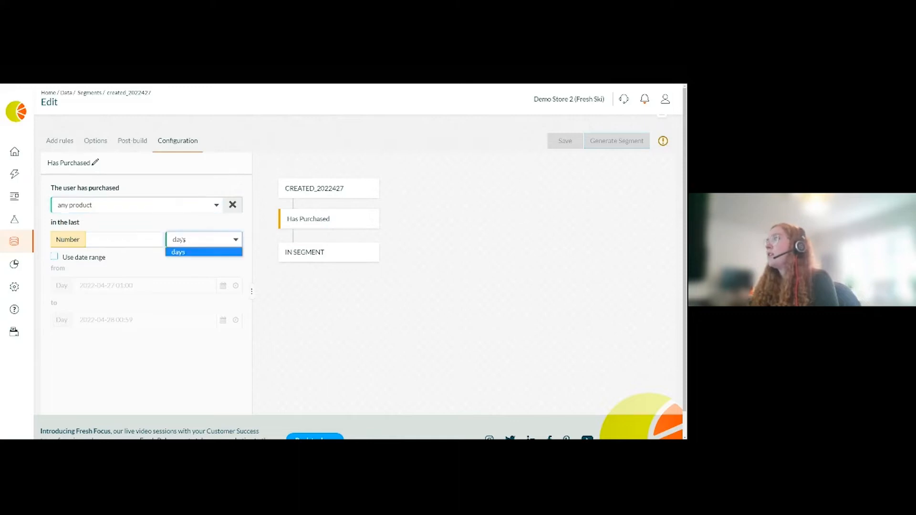
{"action": "left_click", "coordinate": [123, 237]}
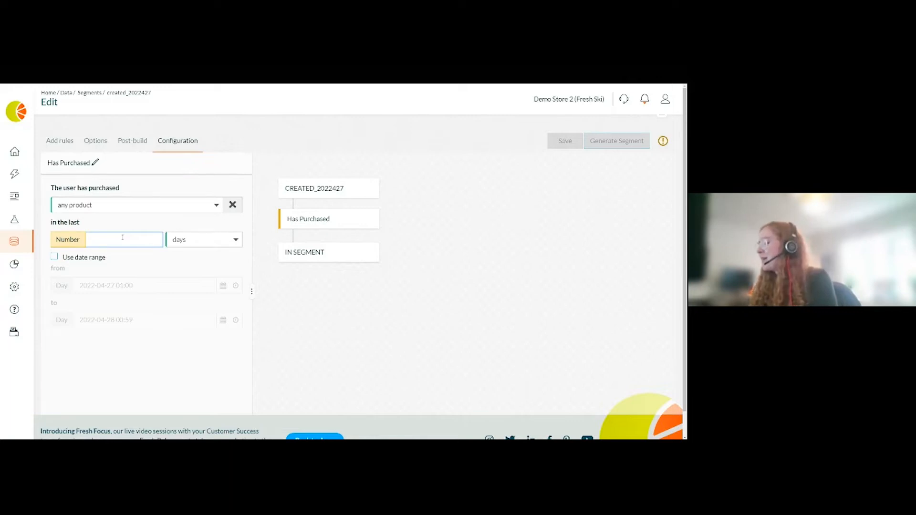
{"action": "type", "text": "180"}
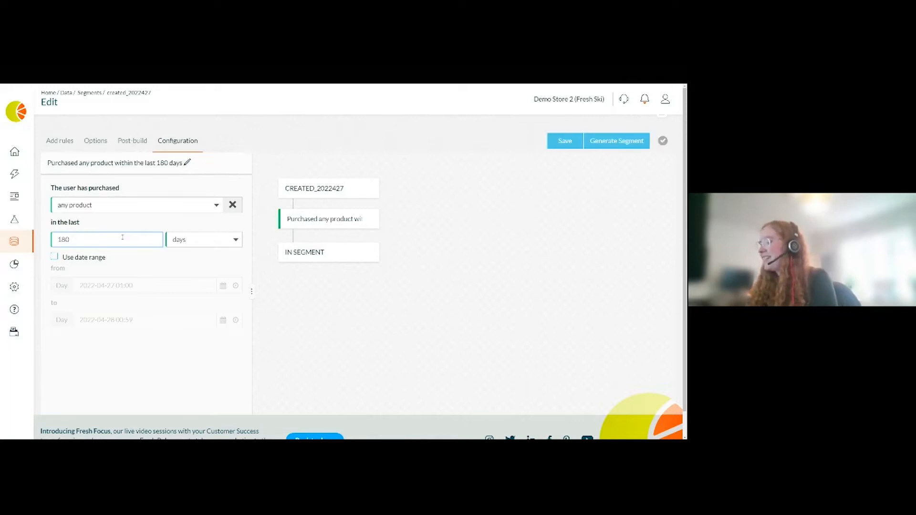
{"action": "left_click", "coordinate": [139, 259]}
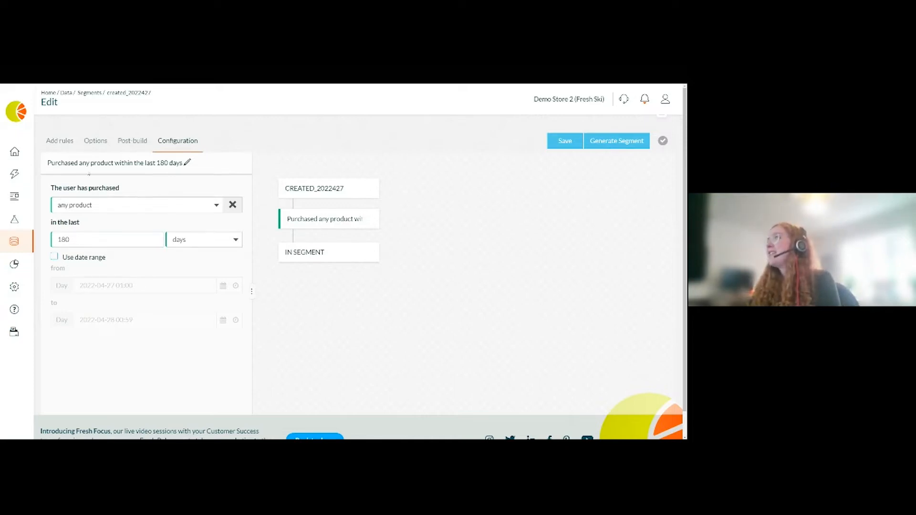
- Add a second Has Purchased rule below the first one in the segment flow
{"action": "left_click", "coordinate": [66, 142]}
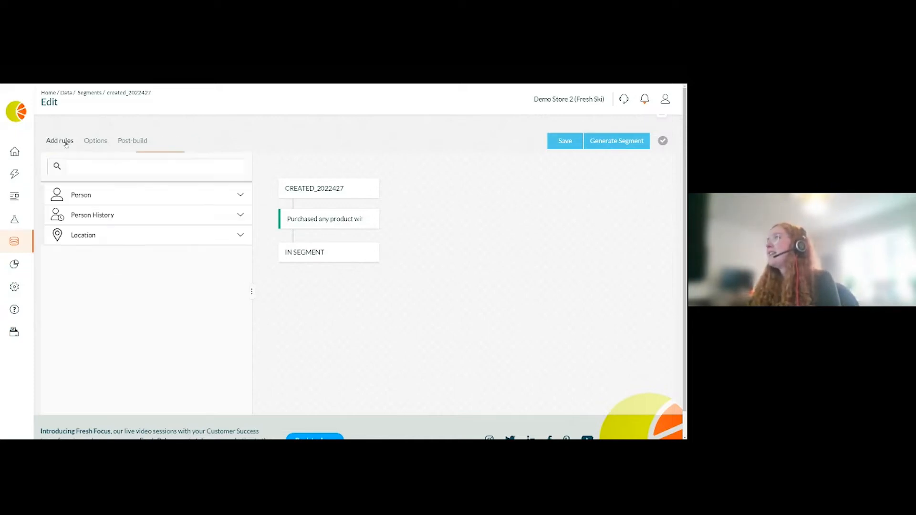
{"action": "left_click", "coordinate": [96, 214]}
{"action": "left_click_drag", "start_coordinate": [177, 238], "coordinate": [312, 255]}
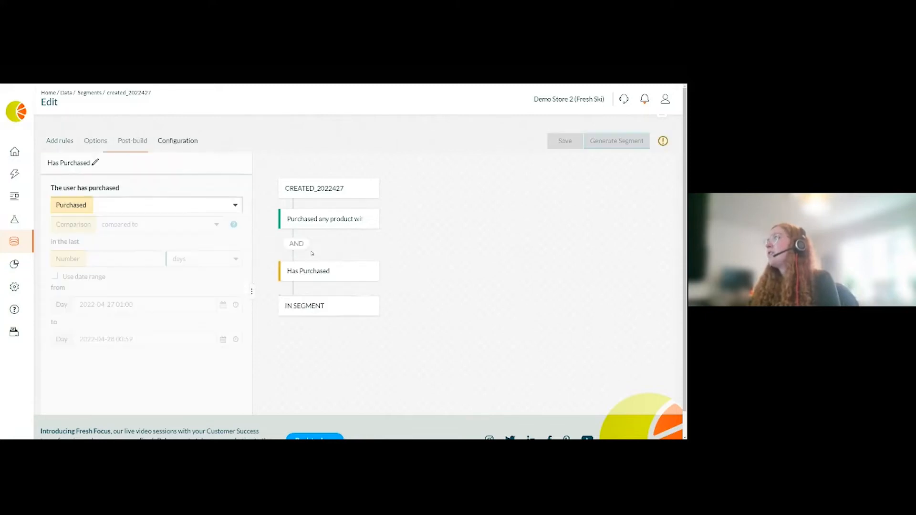
- Configure the second rule as purchased no products in the last 90 days
{"action": "left_click", "coordinate": [143, 206]}
{"action": "left_click", "coordinate": [120, 234]}
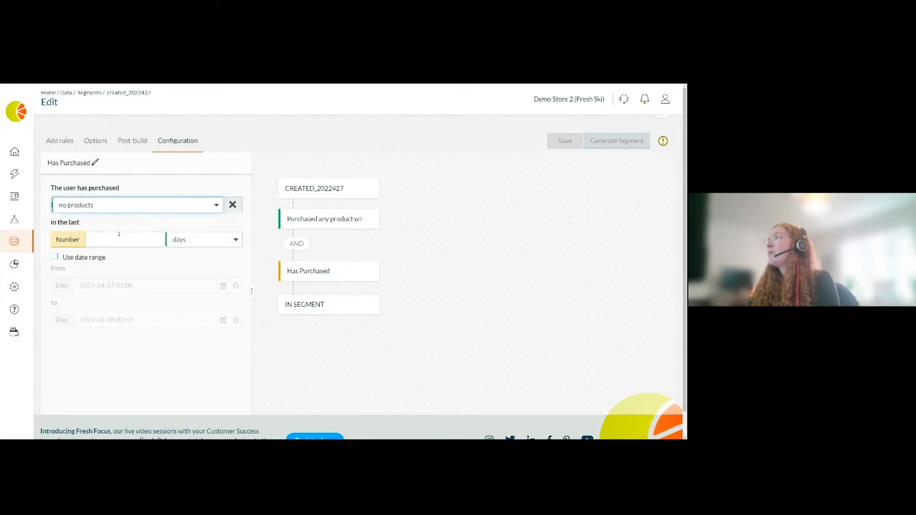
{"action": "left_click", "coordinate": [108, 237]}
{"action": "type", "text": "90"}
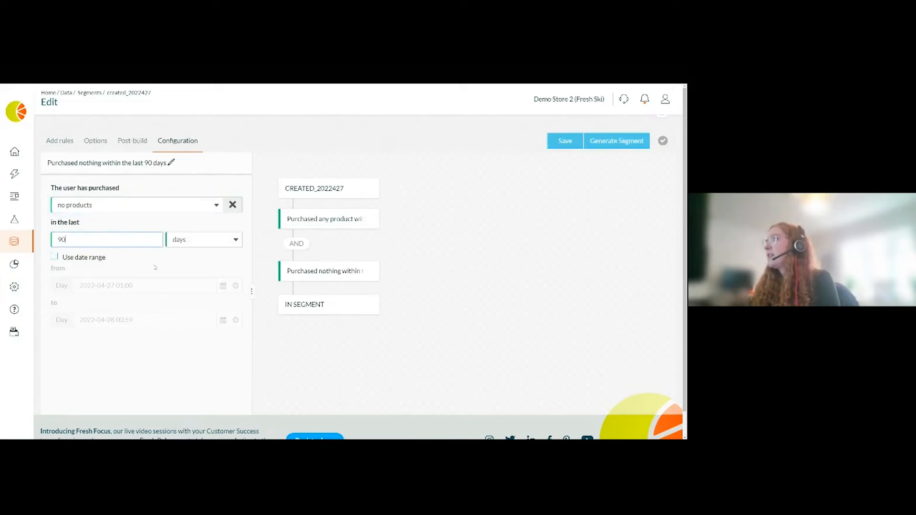
{"action": "left_click", "coordinate": [159, 265]}
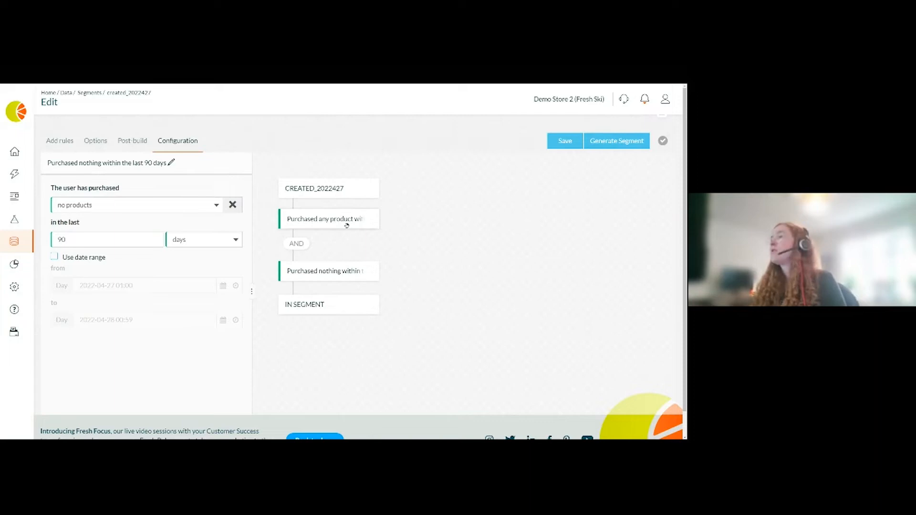
- Save the segment and generate it
{"action": "left_click", "coordinate": [573, 141]}
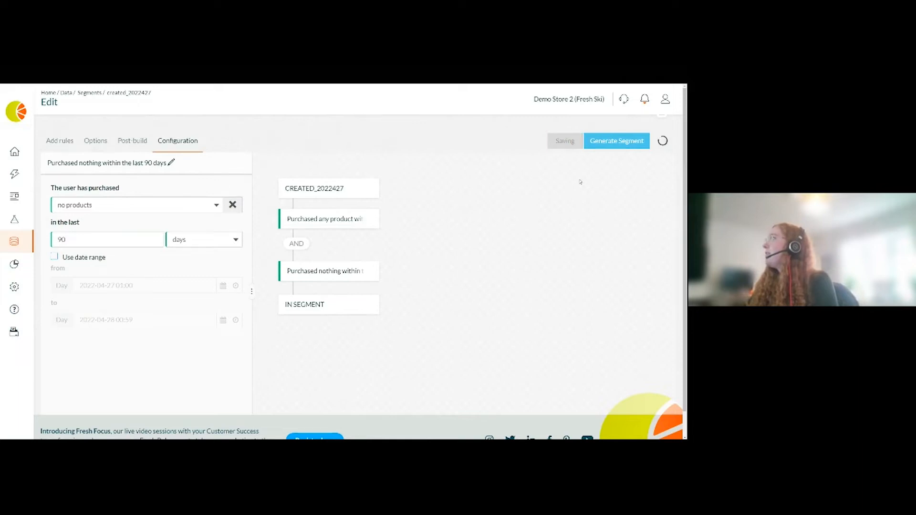
{"action": "left_click", "coordinate": [625, 141]}
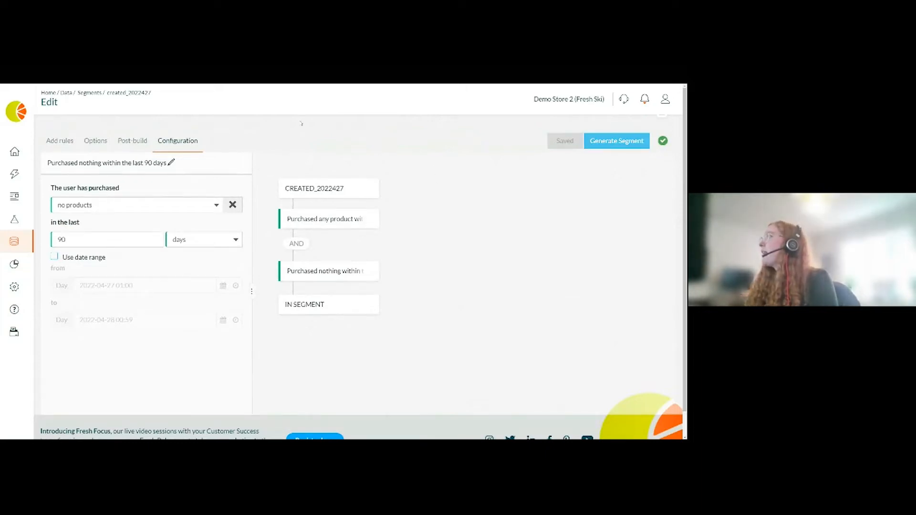
- Return to the Segments list and open the analysis of the Active browser but not purchased segment
{"action": "left_click", "coordinate": [95, 94]}
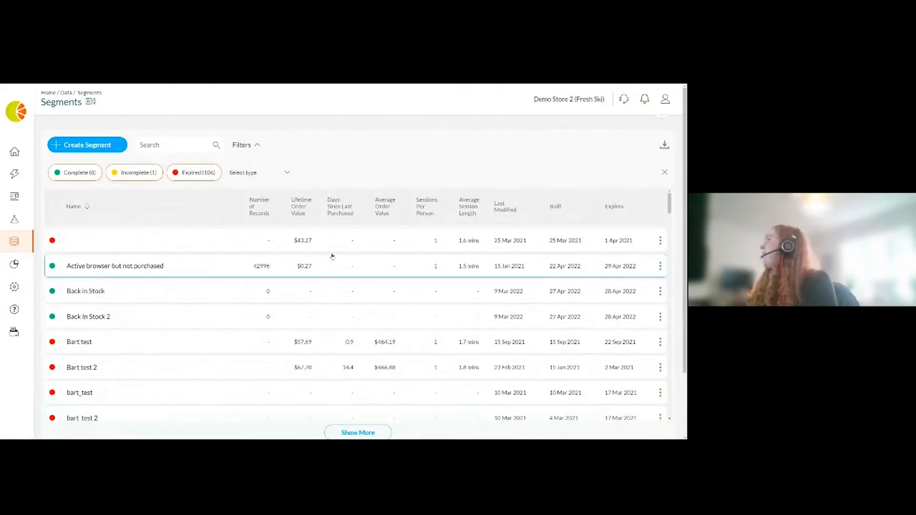
{"action": "left_click", "coordinate": [659, 267]}
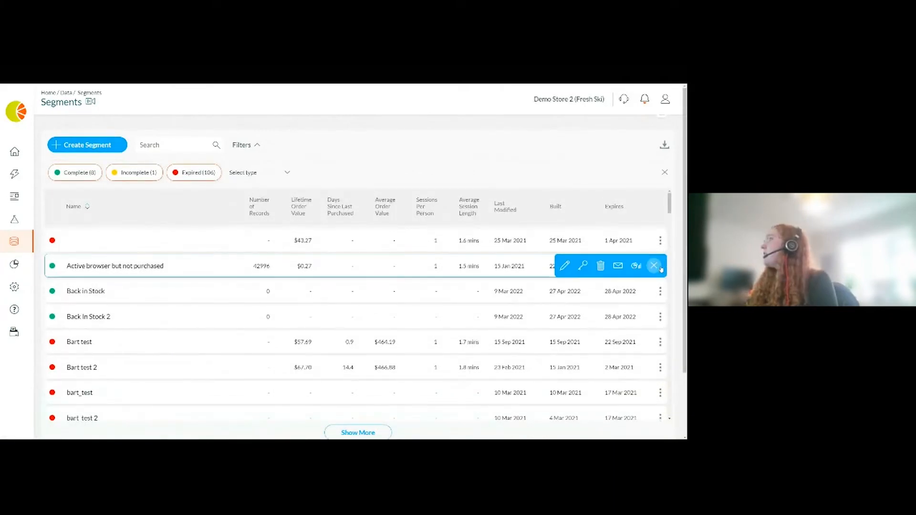
{"action": "left_click", "coordinate": [636, 266]}
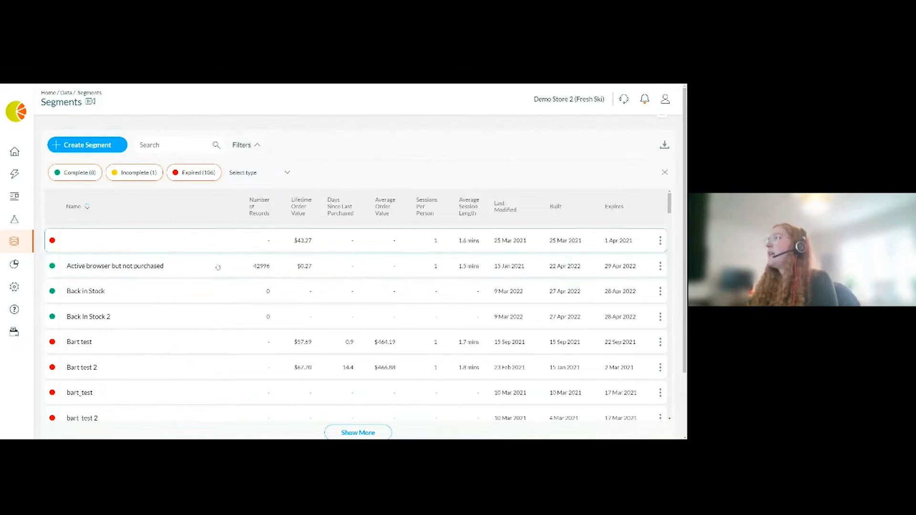
{"action": "left_click", "coordinate": [219, 266]}
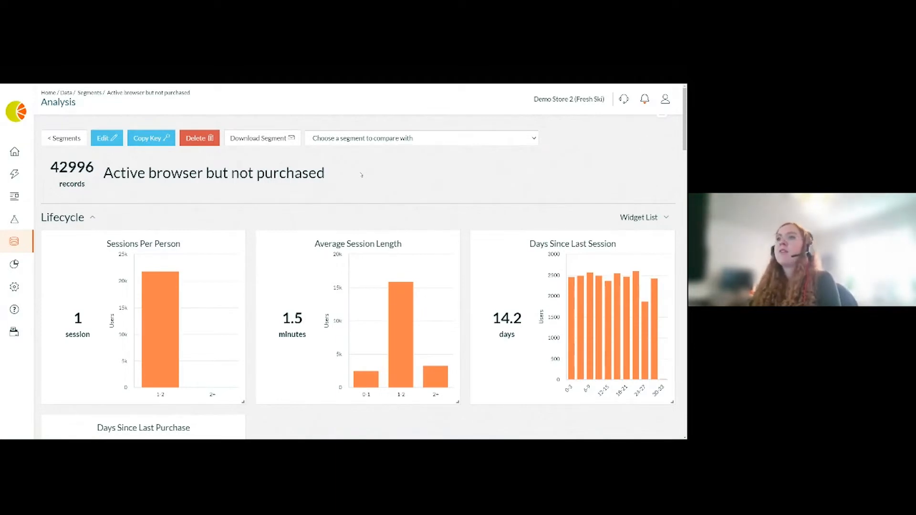
- Scroll through the segment's analysis charts and product tables
{"action": "scroll", "coordinate": [349, 238], "scroll_direction": "down", "scroll_amount": 5}
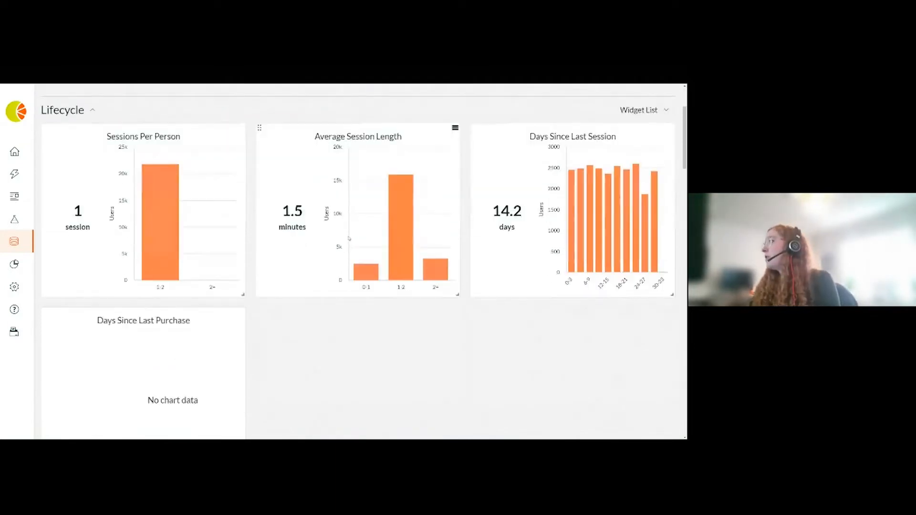
{"action": "scroll", "coordinate": [349, 238], "scroll_direction": "down", "scroll_amount": 10}
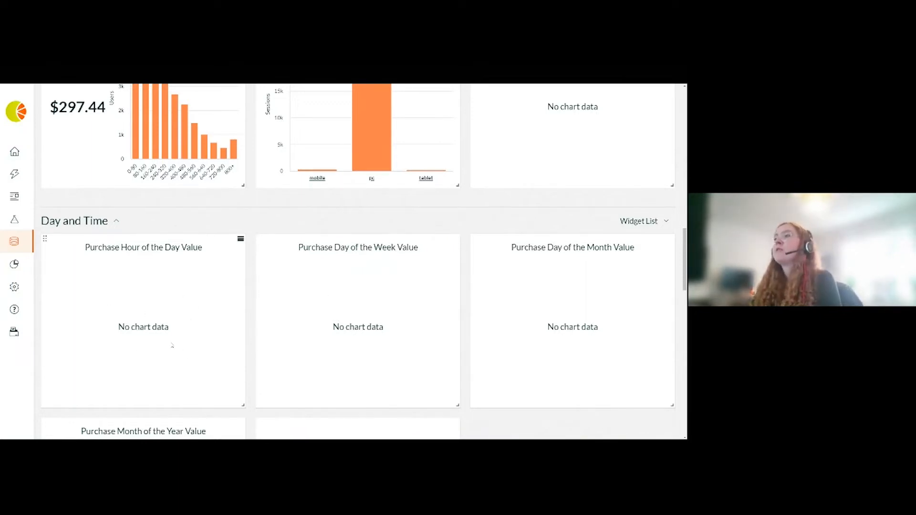
{"action": "scroll", "coordinate": [320, 320], "scroll_direction": "down", "scroll_amount": 4}
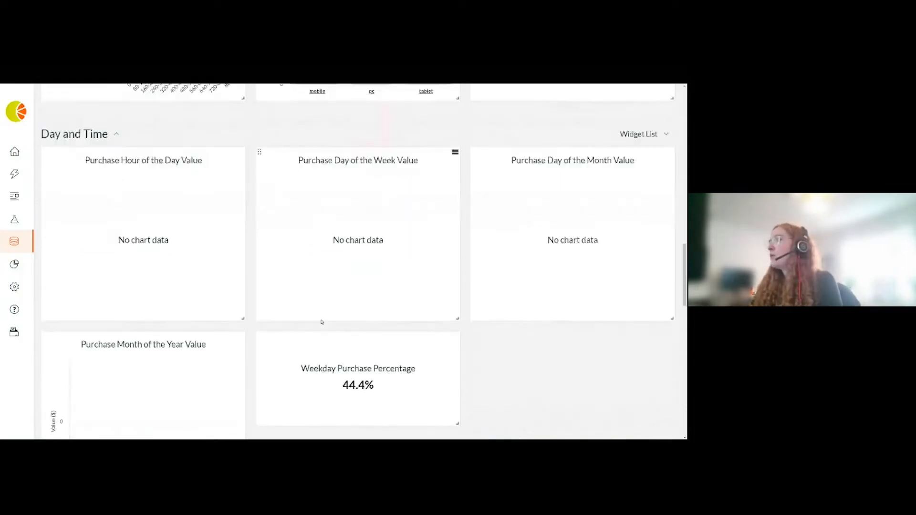
{"action": "scroll", "coordinate": [319, 319], "scroll_direction": "down", "scroll_amount": 5}
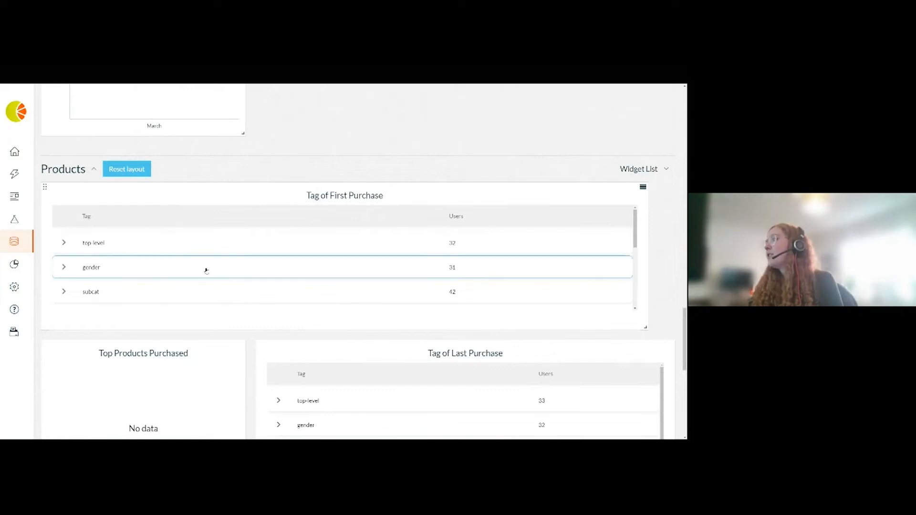
{"action": "scroll", "coordinate": [373, 320], "scroll_direction": "down", "scroll_amount": 4}
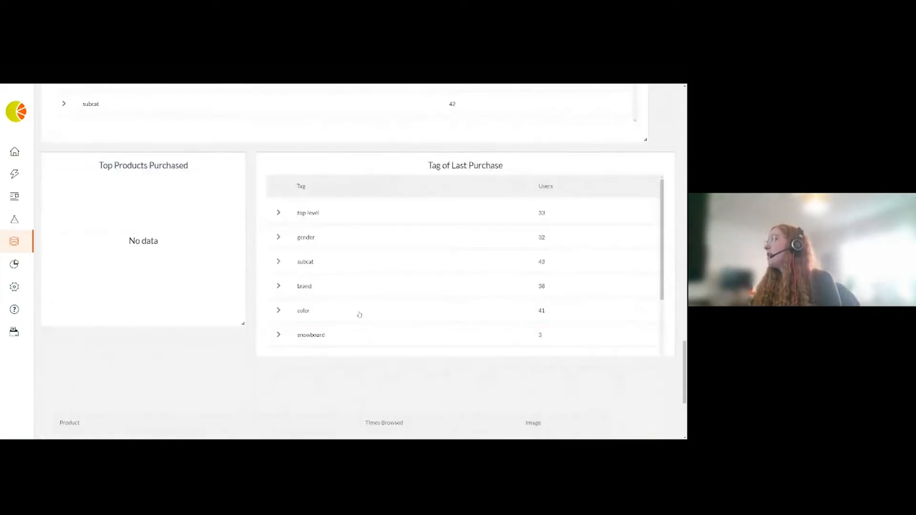
- Compare the Active browser but not purchased segment's analysis with the daisy new ui test 2 segment
{"action": "scroll", "coordinate": [358, 313], "scroll_direction": "down", "scroll_amount": 3}
{"action": "scroll", "coordinate": [182, 347], "scroll_direction": "down", "scroll_amount": 1}
{"action": "scroll", "coordinate": [183, 346], "scroll_direction": "down", "scroll_amount": 3}
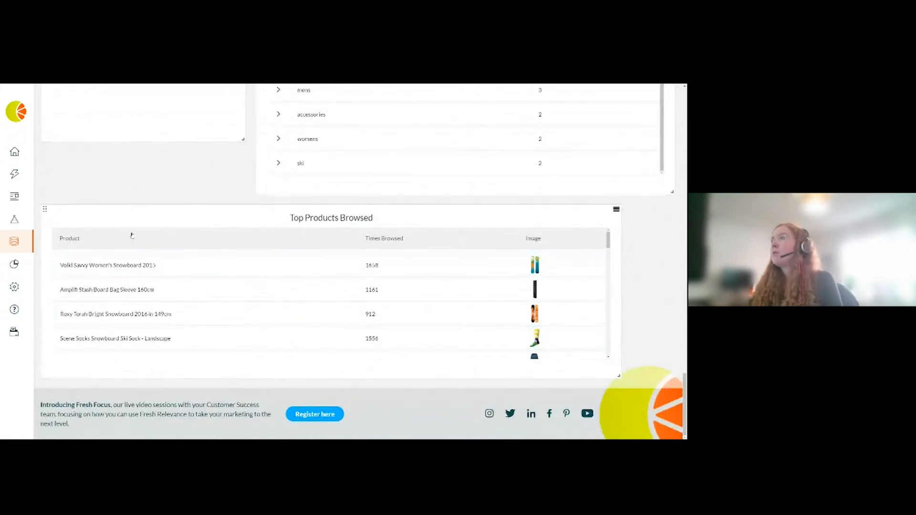
{"action": "scroll", "coordinate": [143, 201], "scroll_direction": "up", "scroll_amount": 7}
{"action": "scroll", "coordinate": [146, 203], "scroll_direction": "up", "scroll_amount": 15}
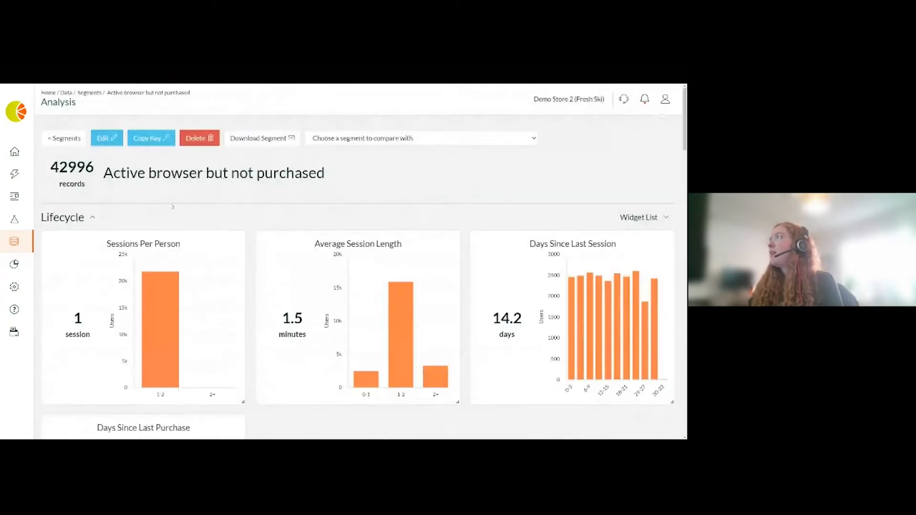
{"action": "left_click", "coordinate": [332, 139]}
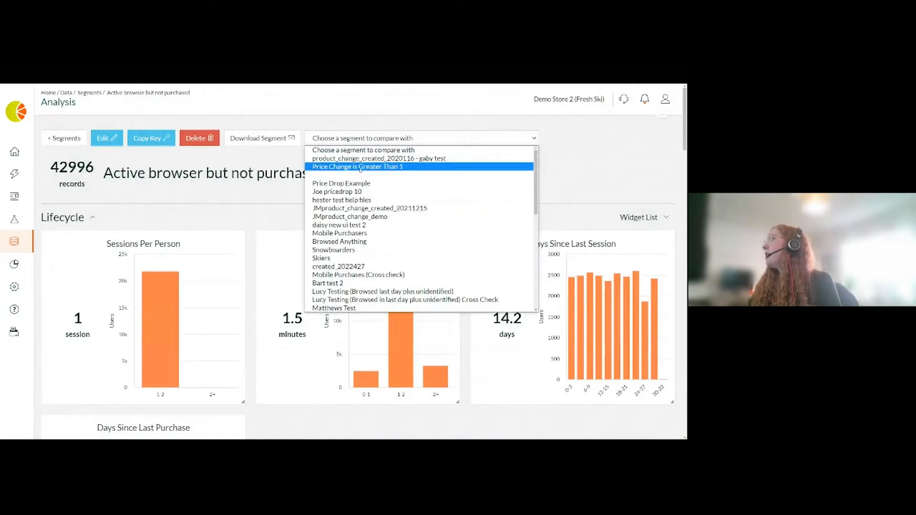
{"action": "scroll", "coordinate": [353, 243], "scroll_direction": "down", "scroll_amount": 2}
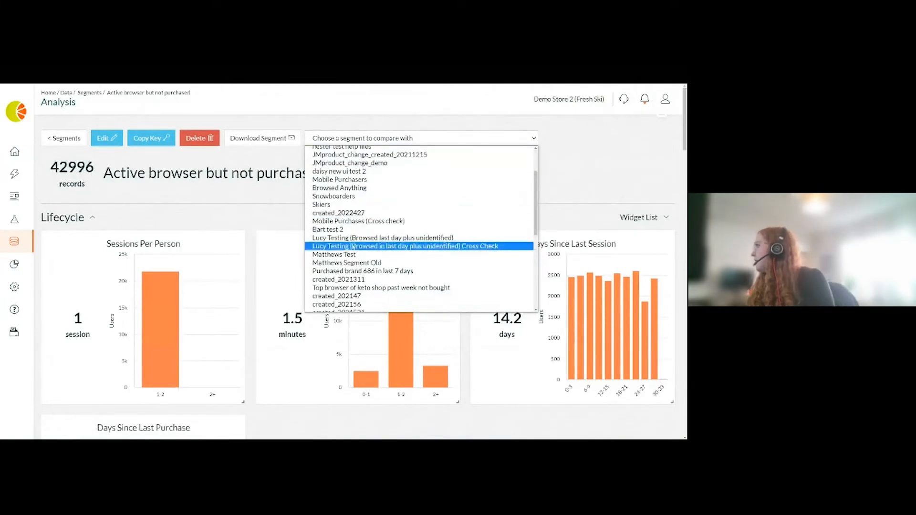
{"action": "scroll", "coordinate": [342, 225], "scroll_direction": "up", "scroll_amount": 2}
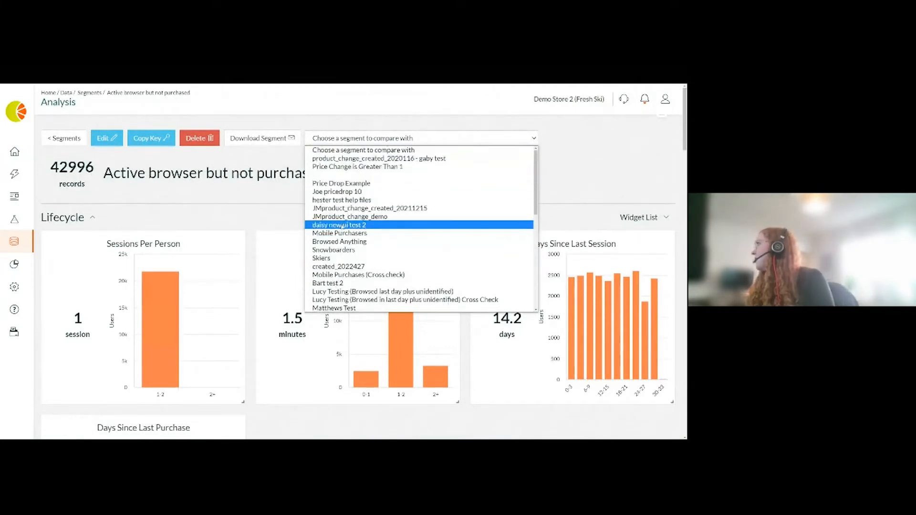
{"action": "left_click", "coordinate": [342, 225]}
{"action": "left_click", "coordinate": [562, 138]}
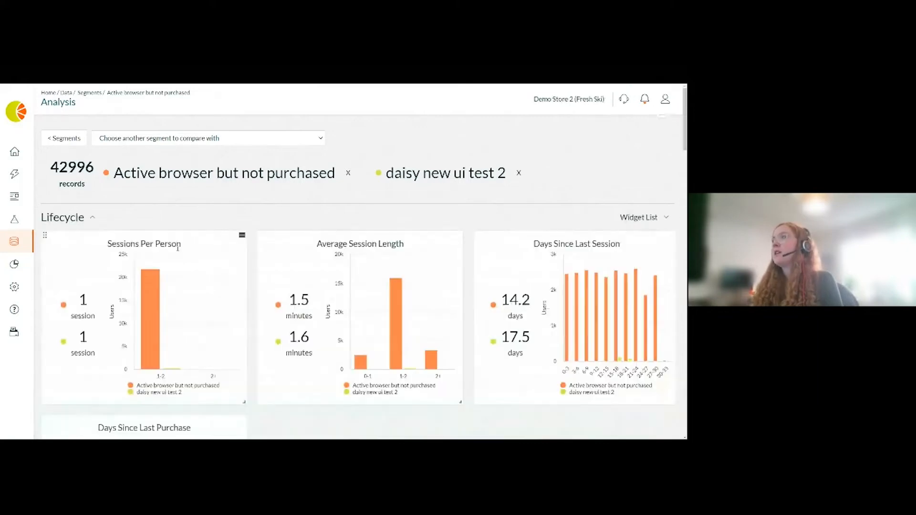
{"action": "scroll", "coordinate": [258, 282], "scroll_direction": "down", "scroll_amount": 3}
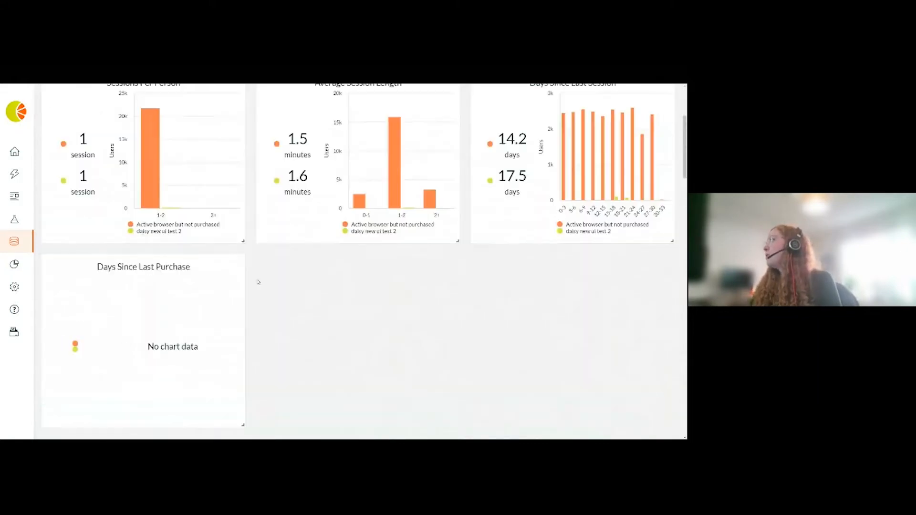
{"action": "mouse_move", "coordinate": [625, 199]}
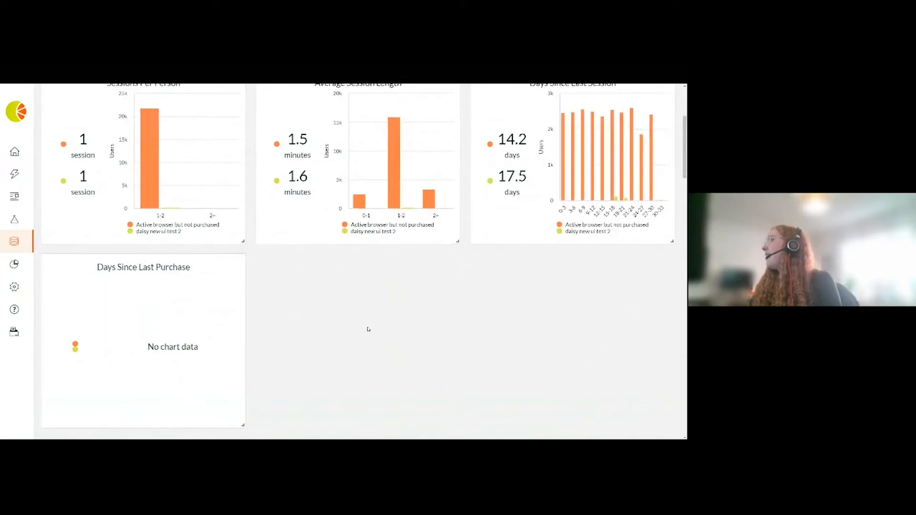
{"action": "scroll", "coordinate": [368, 329], "scroll_direction": "up", "scroll_amount": 3}
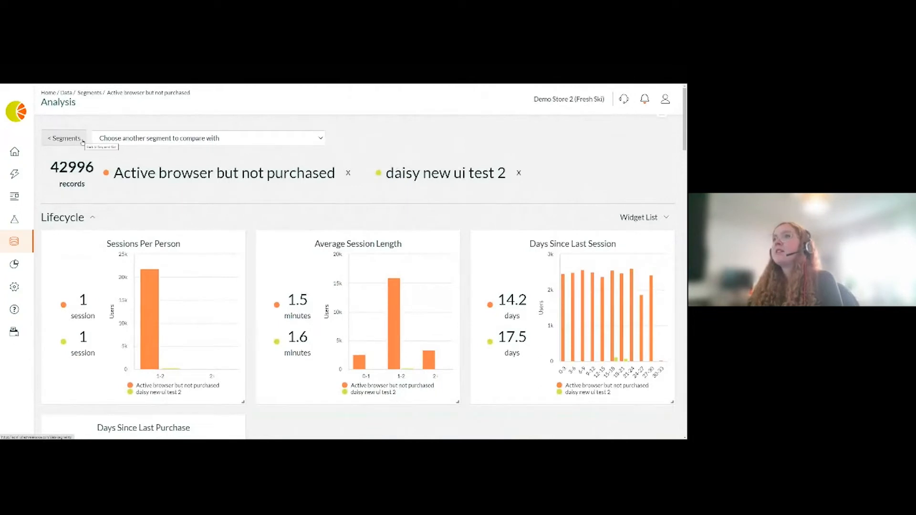
- Return to the Segments list and open the Active browser but not purchased segment for editing
{"action": "left_click", "coordinate": [64, 138]}
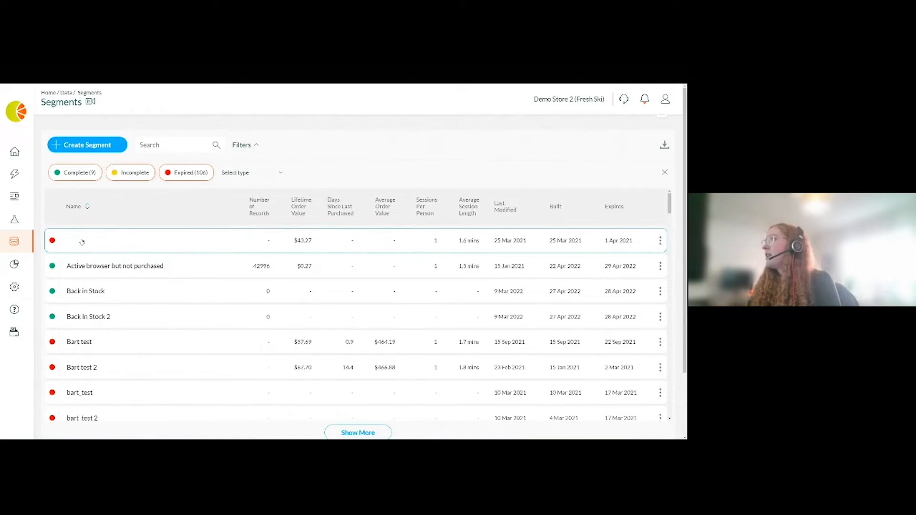
{"action": "left_click", "coordinate": [373, 240]}
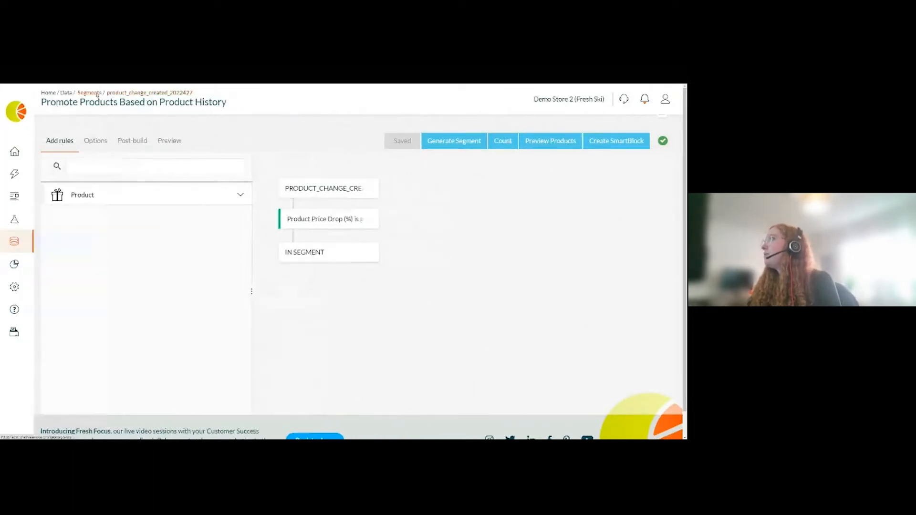
{"action": "left_click", "coordinate": [97, 95]}
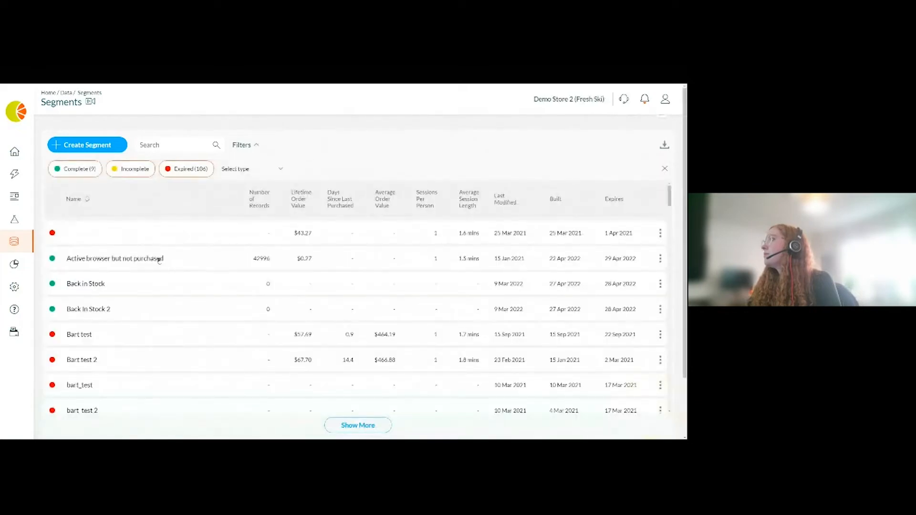
{"action": "left_click", "coordinate": [402, 265]}
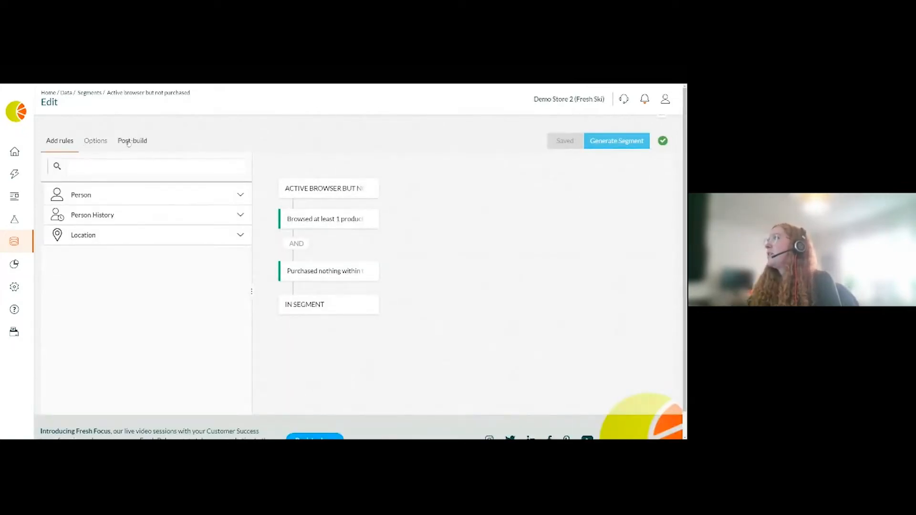
- Examine the segment's Options settings for name, record inclusion and regeneration schedule
{"action": "left_click", "coordinate": [102, 142]}
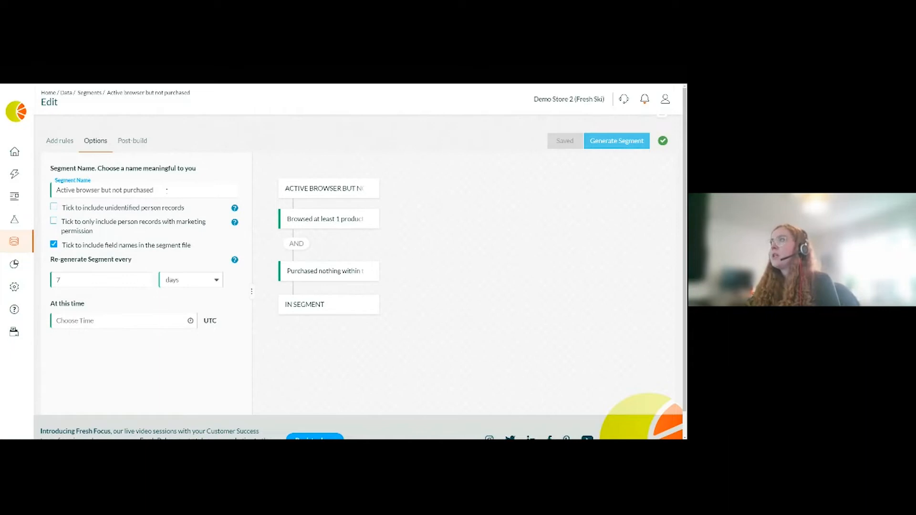
{"action": "left_click", "coordinate": [167, 190]}
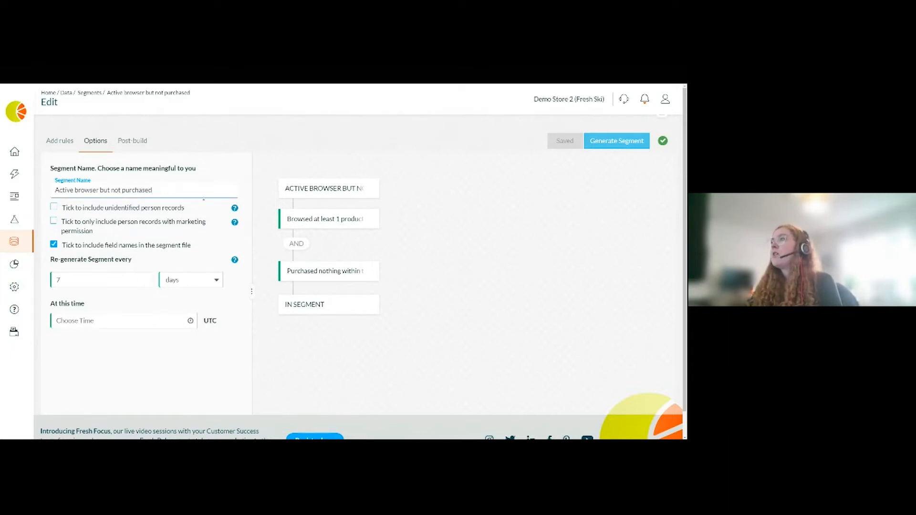
{"action": "left_click", "coordinate": [128, 301]}
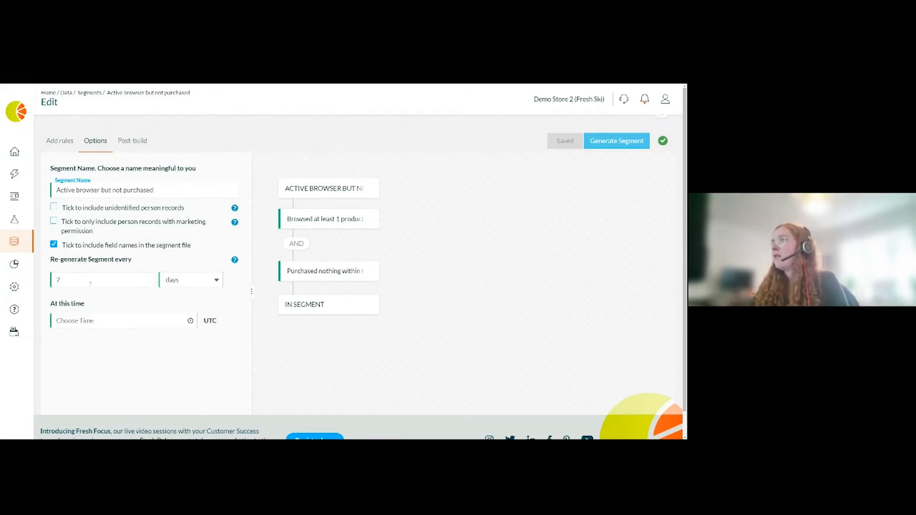
{"action": "left_click", "coordinate": [90, 281]}
{"action": "left_click", "coordinate": [139, 301]}
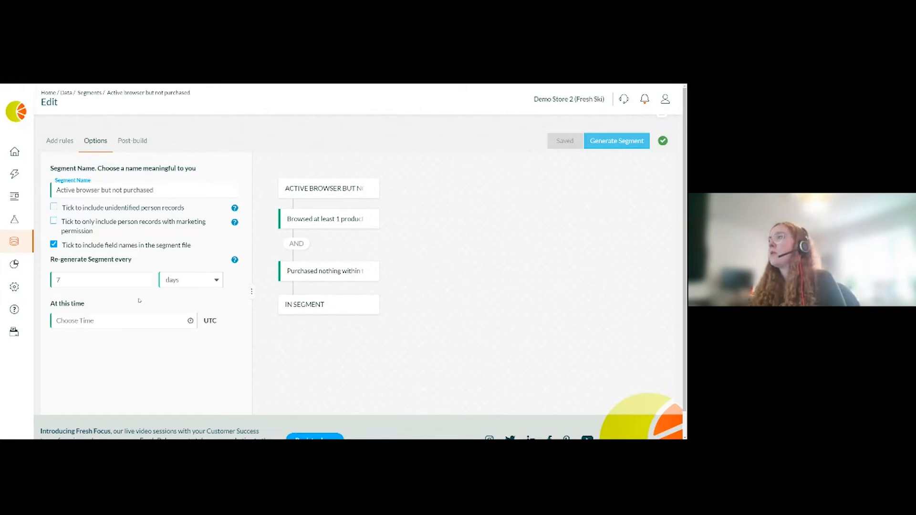
{"action": "left_click", "coordinate": [105, 279]}
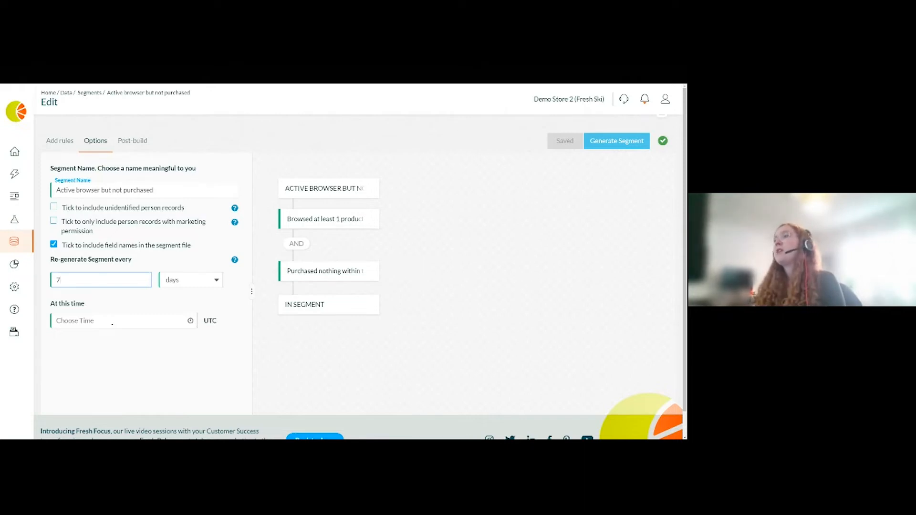
{"action": "left_click", "coordinate": [110, 321]}
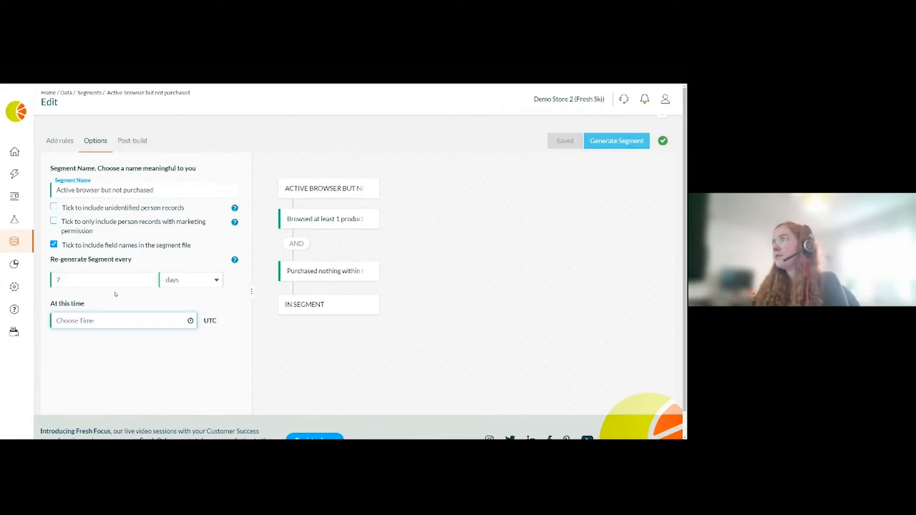
- Examine the Post-build settings and the list of upload channels
{"action": "left_click", "coordinate": [228, 142]}
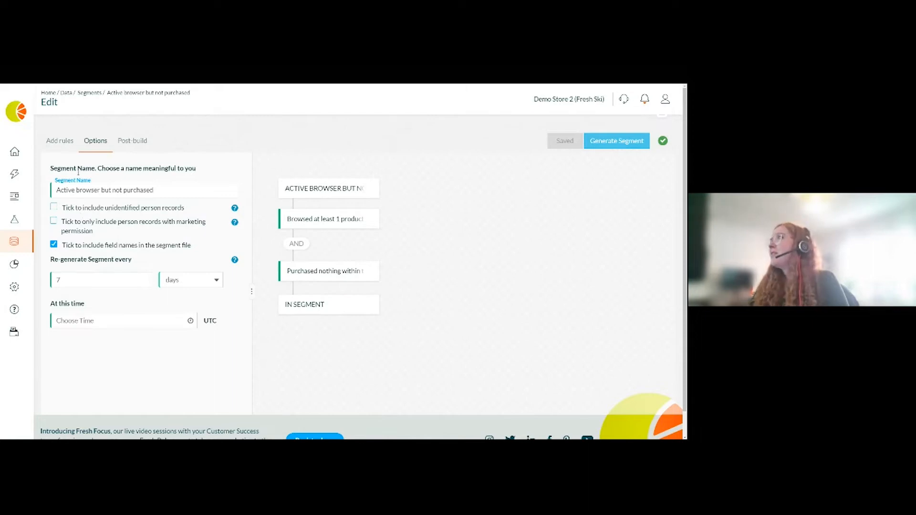
{"action": "left_click", "coordinate": [133, 143]}
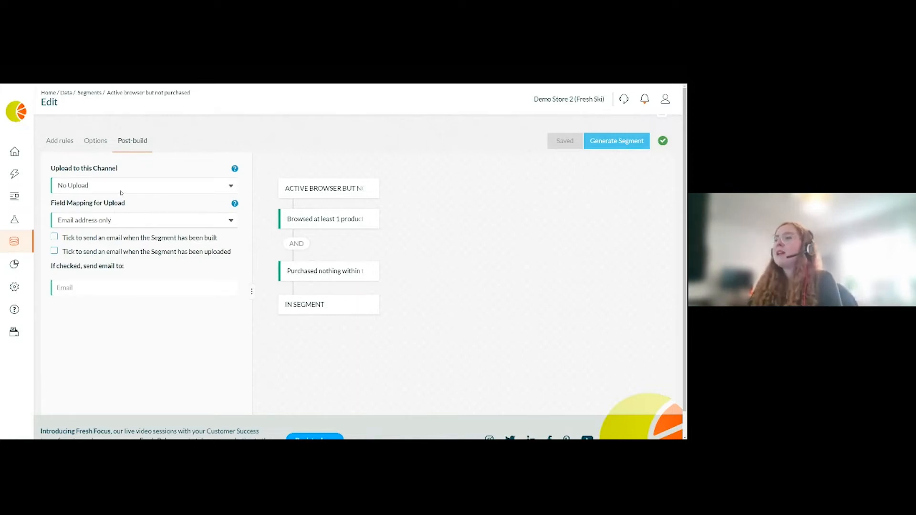
{"action": "left_click", "coordinate": [93, 187]}
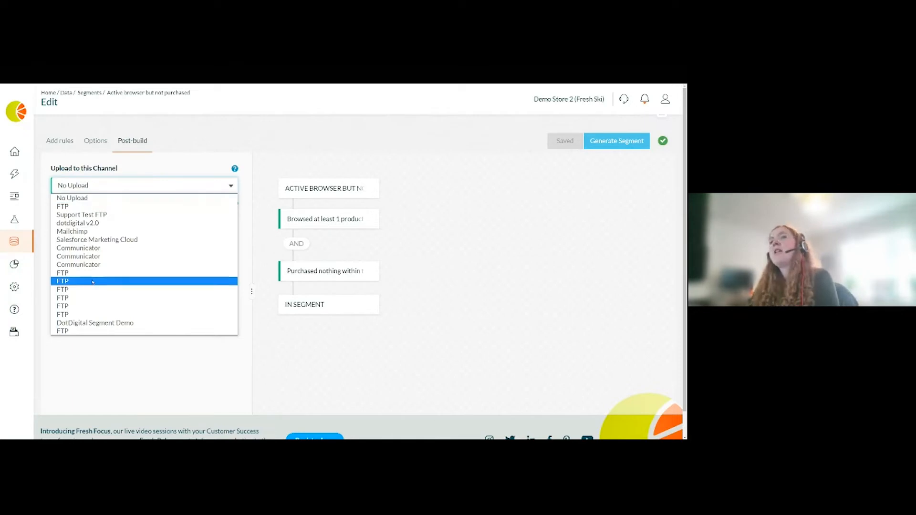
{"action": "left_click", "coordinate": [154, 170]}
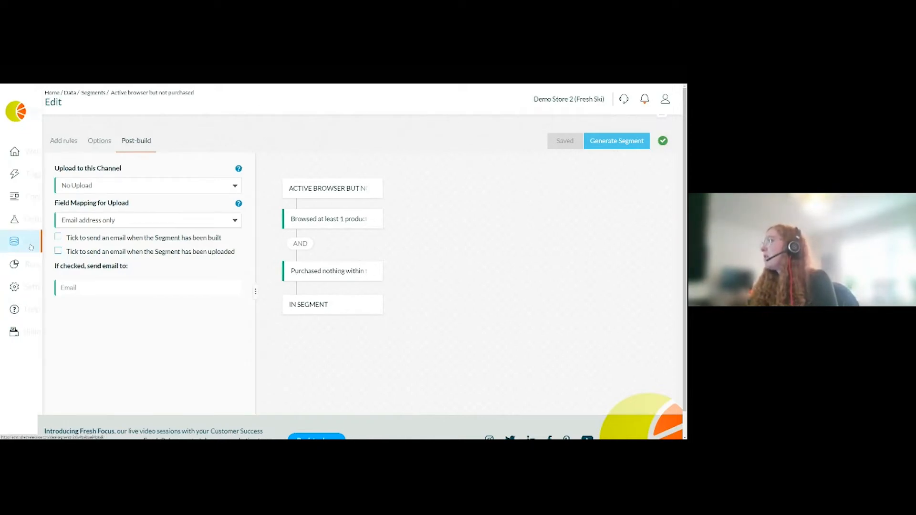
- Go back to the Segments list and reopen the Active browser but not purchased segment's rules
{"action": "left_click", "coordinate": [90, 95]}
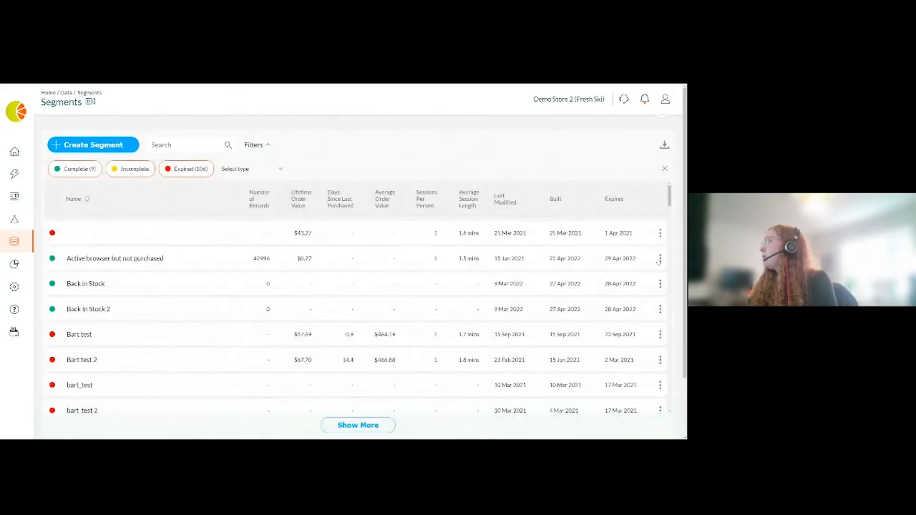
{"action": "left_click", "coordinate": [660, 260]}
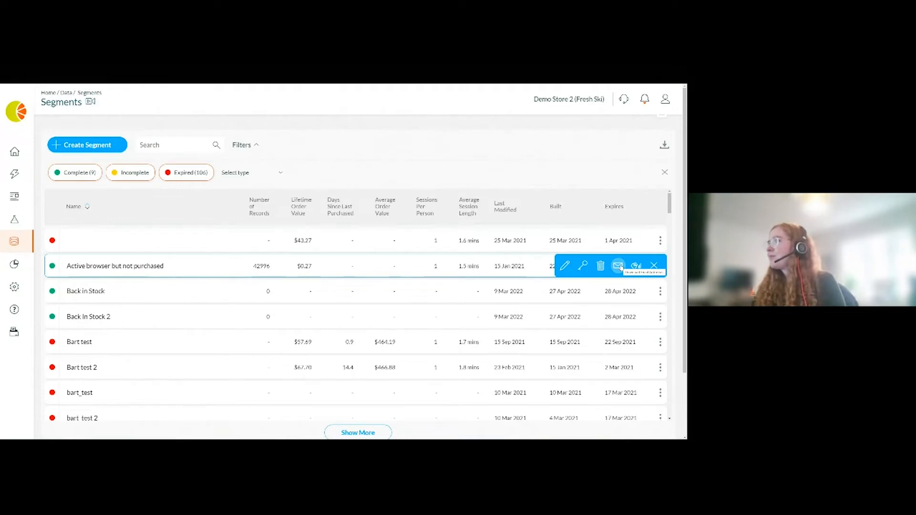
{"action": "left_click", "coordinate": [209, 264]}
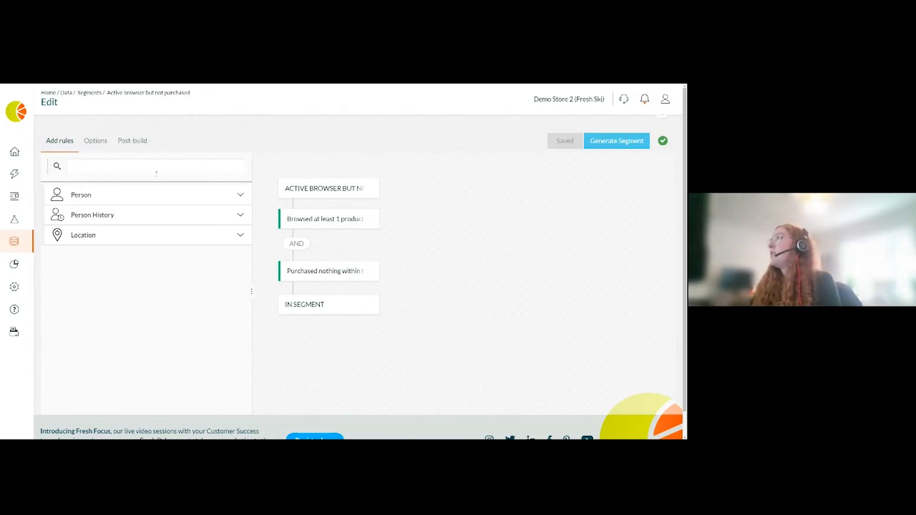
- Try adding a Person Field rule searched for extend fields with ex, then remove it
{"action": "left_click", "coordinate": [122, 197]}
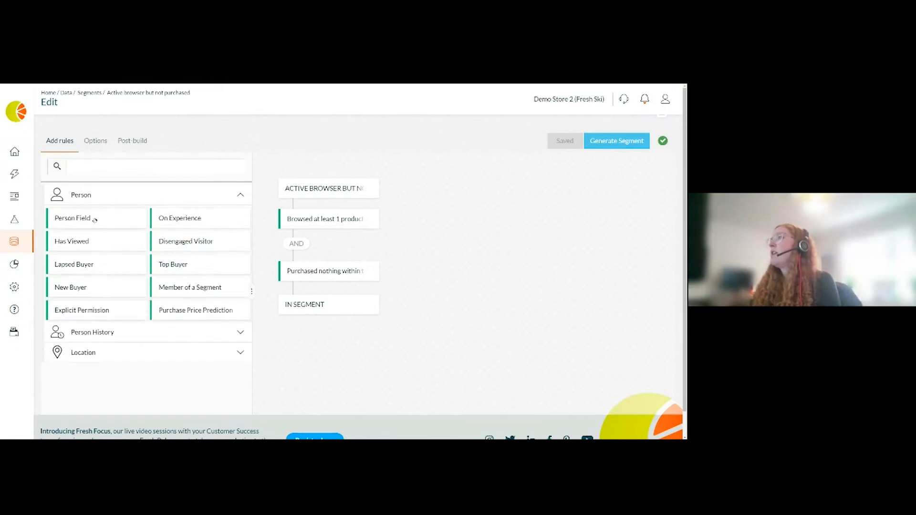
{"action": "left_click_drag", "start_coordinate": [86, 220], "coordinate": [306, 218]}
{"action": "left_click", "coordinate": [145, 192]}
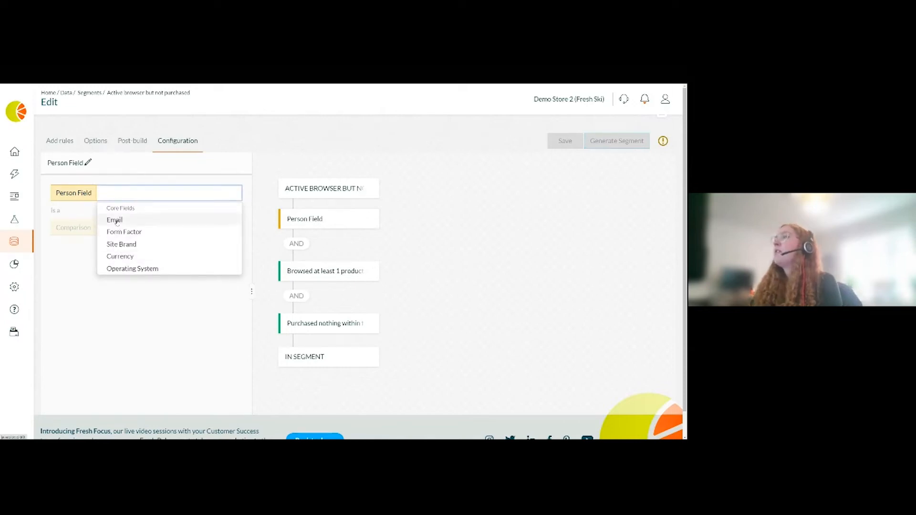
{"action": "type", "text": "ex"}
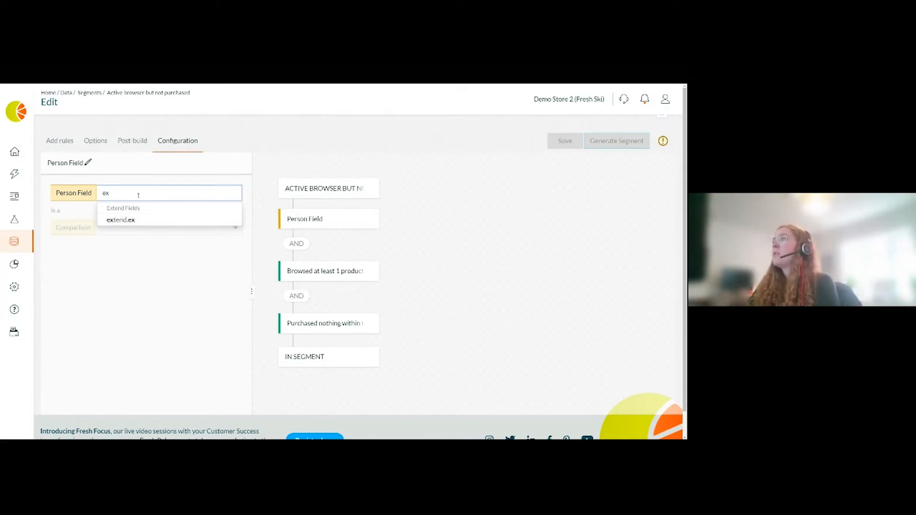
{"action": "key", "text": "BackSpace"}
{"action": "key", "text": "BackSpace"}
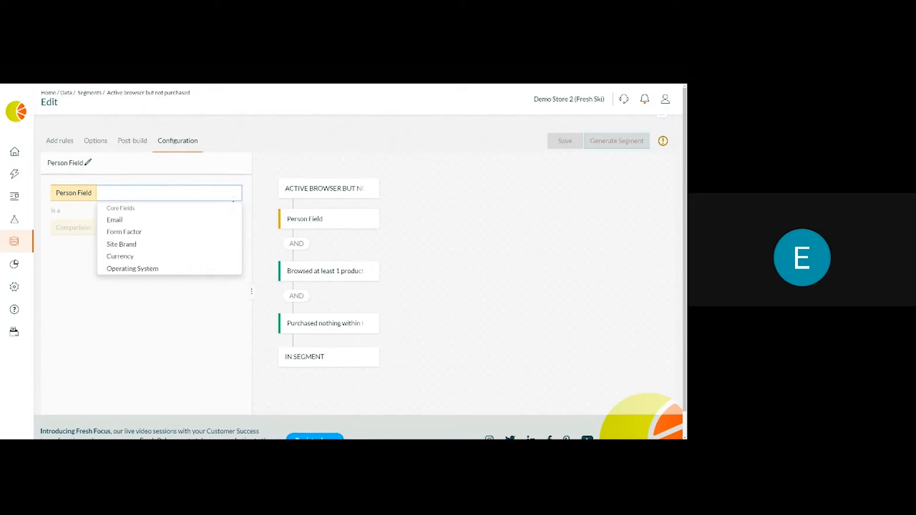
{"action": "left_click_drag", "start_coordinate": [305, 219], "coordinate": [191, 236]}
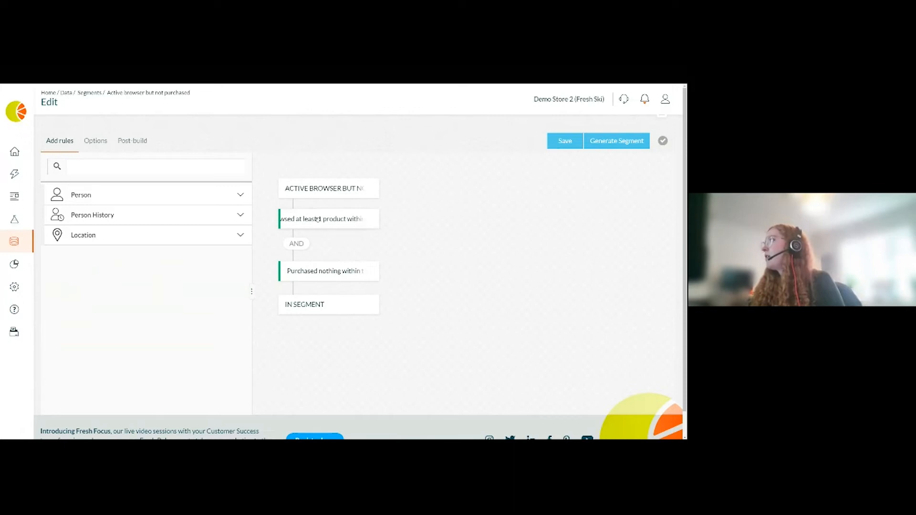
- Replace the segment's rules with a Has Browsed rule for any product with the tag brand: Atomic
{"action": "left_click_drag", "start_coordinate": [318, 219], "coordinate": [113, 266]}
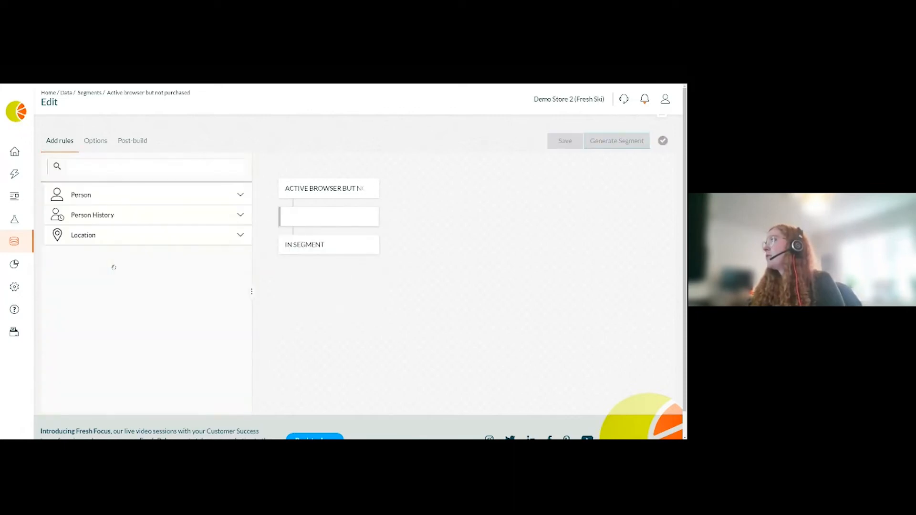
{"action": "left_click", "coordinate": [111, 198]}
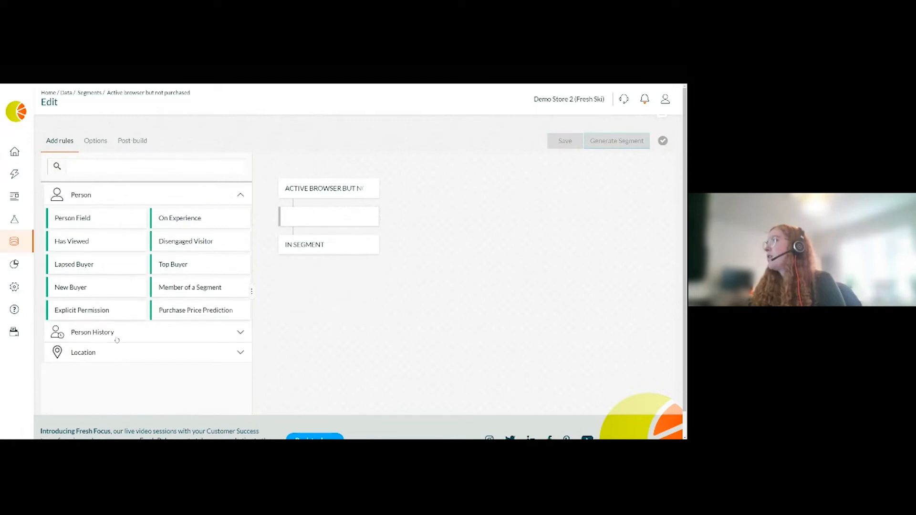
{"action": "left_click", "coordinate": [117, 339]}
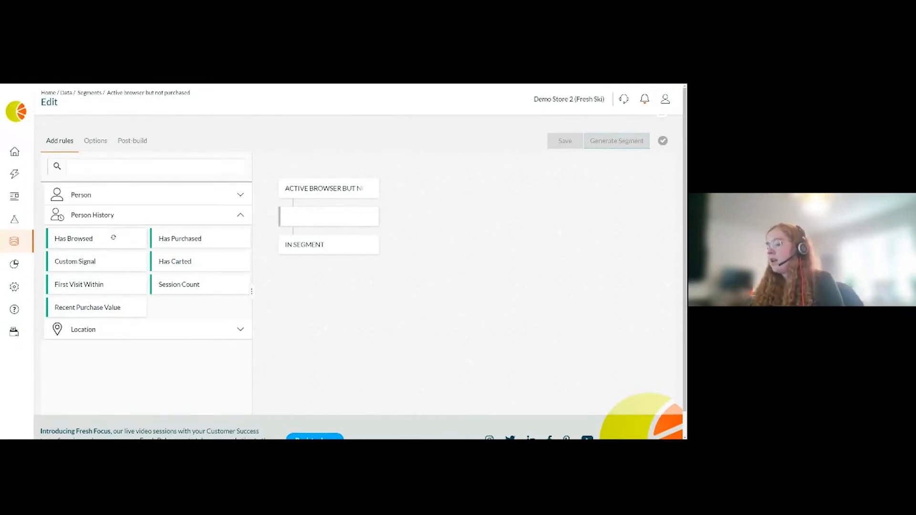
{"action": "left_click_drag", "start_coordinate": [113, 237], "coordinate": [325, 217]}
{"action": "left_click", "coordinate": [161, 209]}
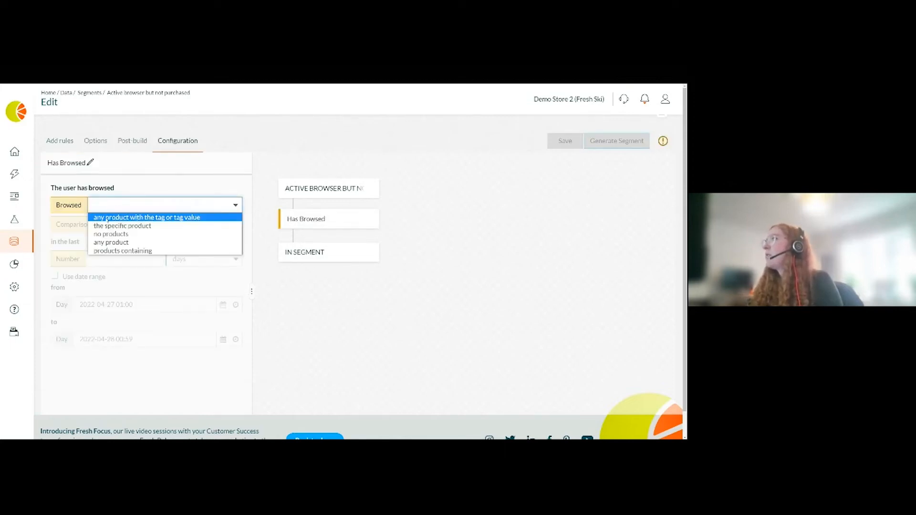
{"action": "left_click", "coordinate": [189, 218]}
{"action": "left_click", "coordinate": [124, 225]}
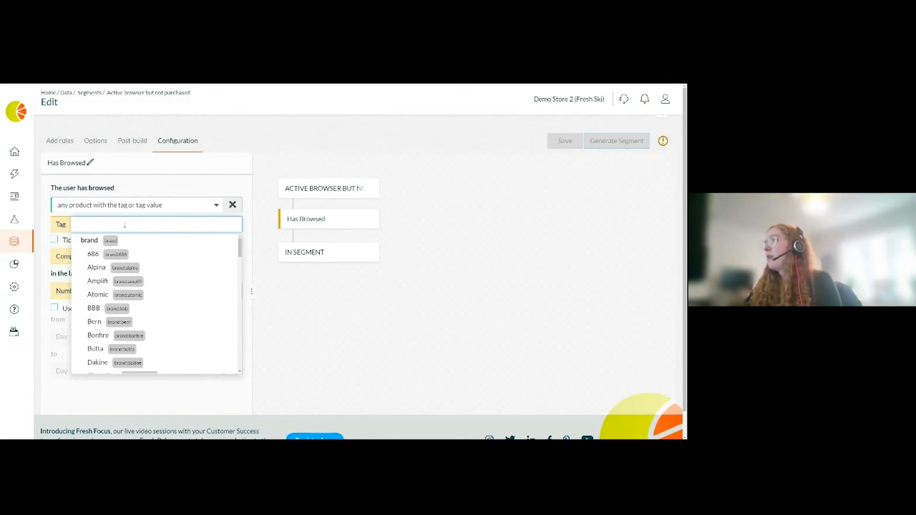
{"action": "left_click", "coordinate": [95, 295]}
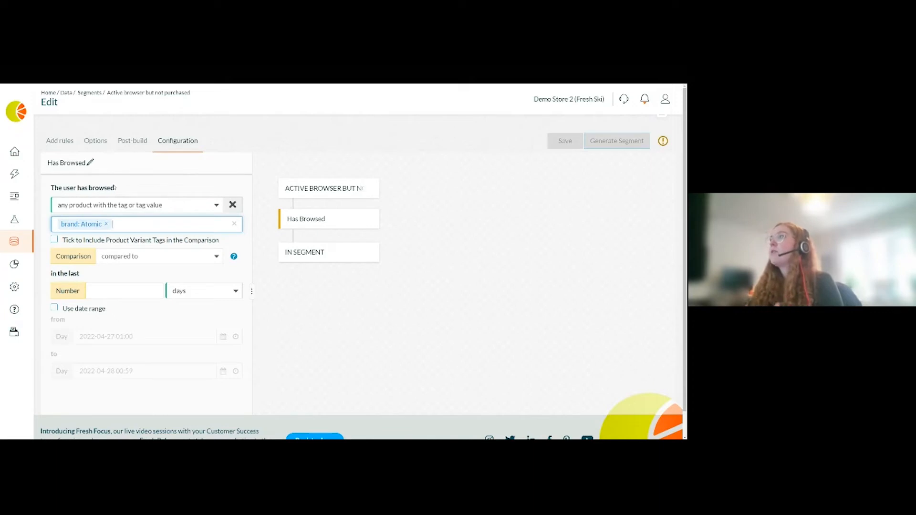
- Set the browse comparison to at least 1 time within the last 30 days
{"action": "left_click", "coordinate": [122, 256]}
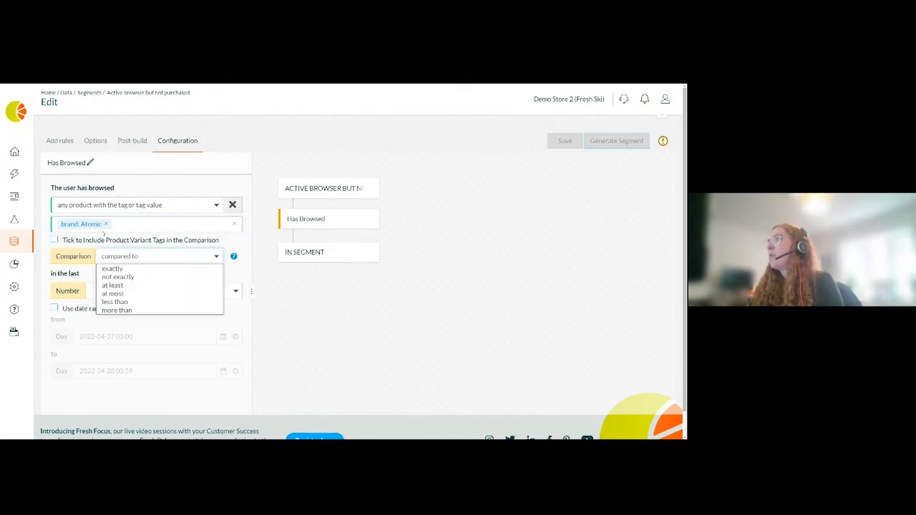
{"action": "left_click", "coordinate": [114, 285]}
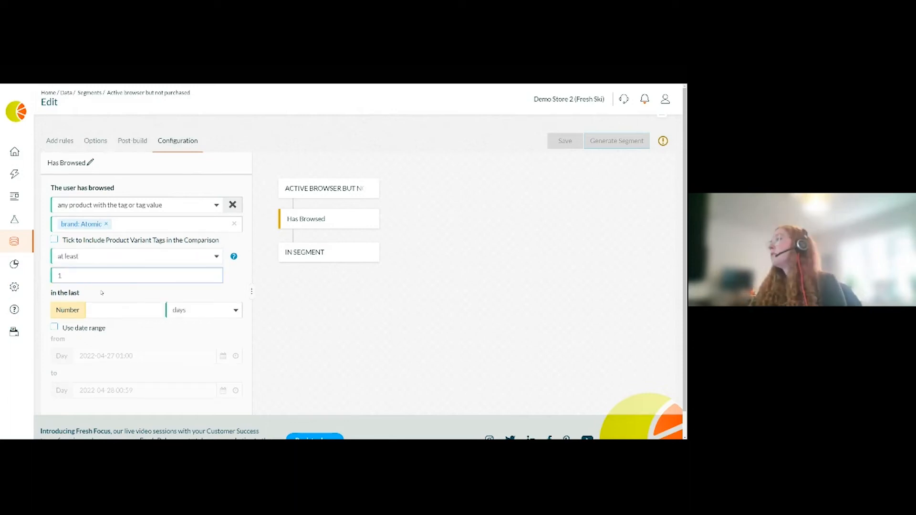
{"action": "left_click", "coordinate": [104, 296]}
{"action": "left_click", "coordinate": [100, 312]}
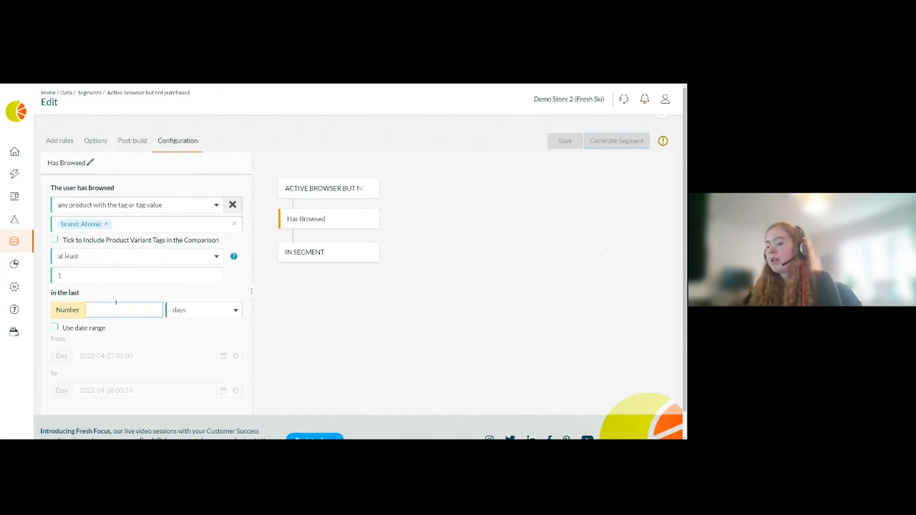
{"action": "type", "text": "30"}
{"action": "left_click", "coordinate": [299, 315]}
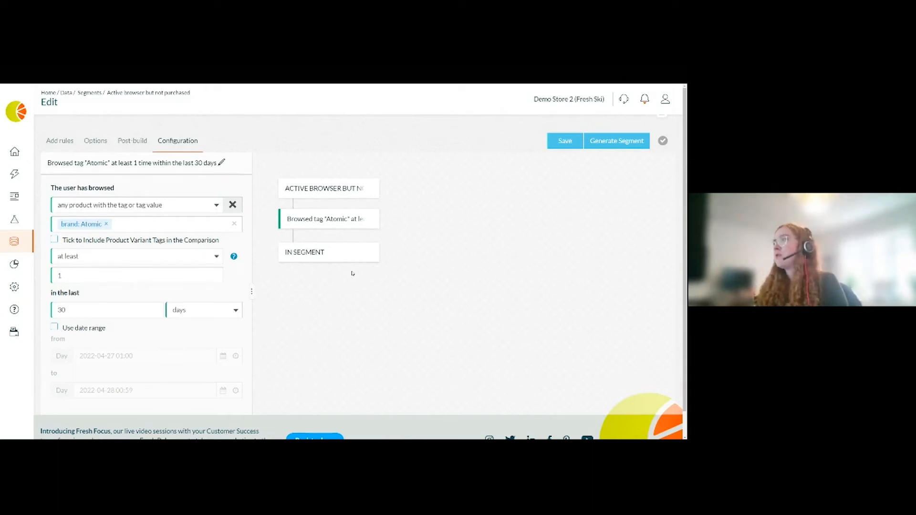
- Raise the browse count to at least 3 and add brand: Alpina as a second tag
{"action": "left_click", "coordinate": [85, 277]}
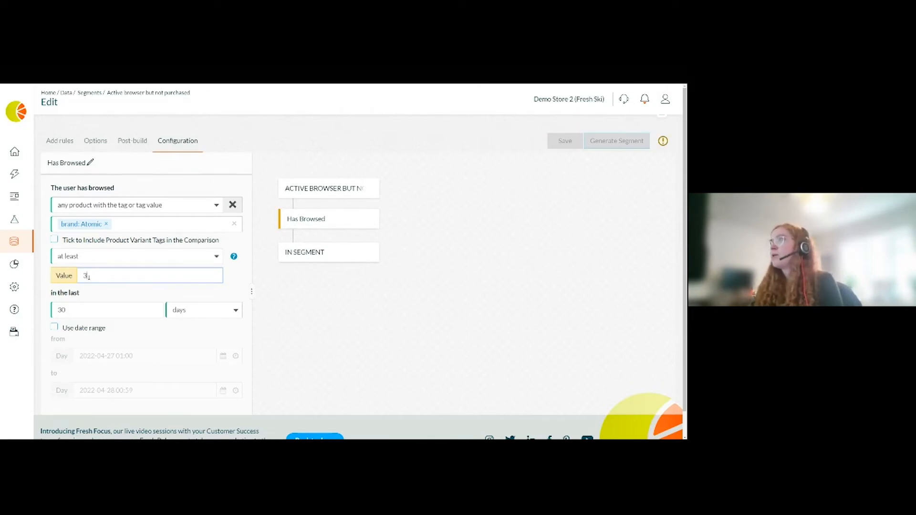
{"action": "type", "text": "3"}
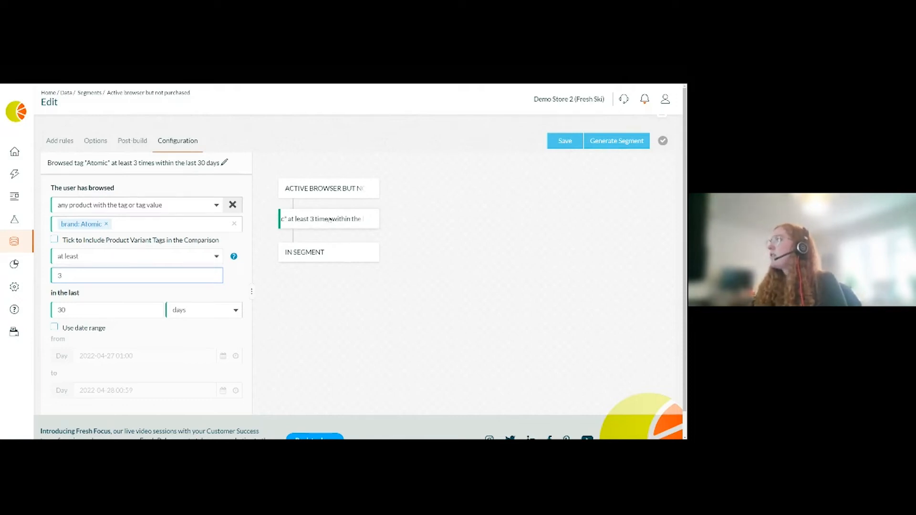
{"action": "left_click_drag", "start_coordinate": [321, 222], "coordinate": [299, 224]}
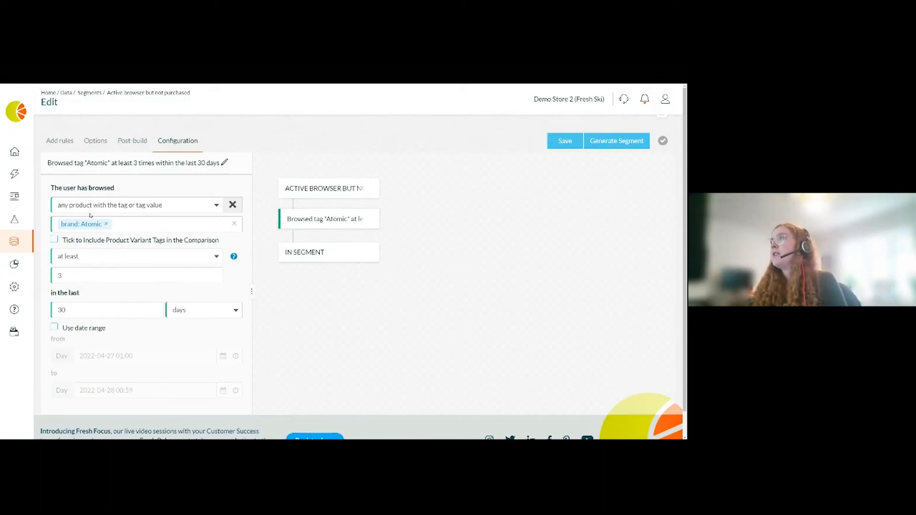
{"action": "left_click", "coordinate": [145, 226]}
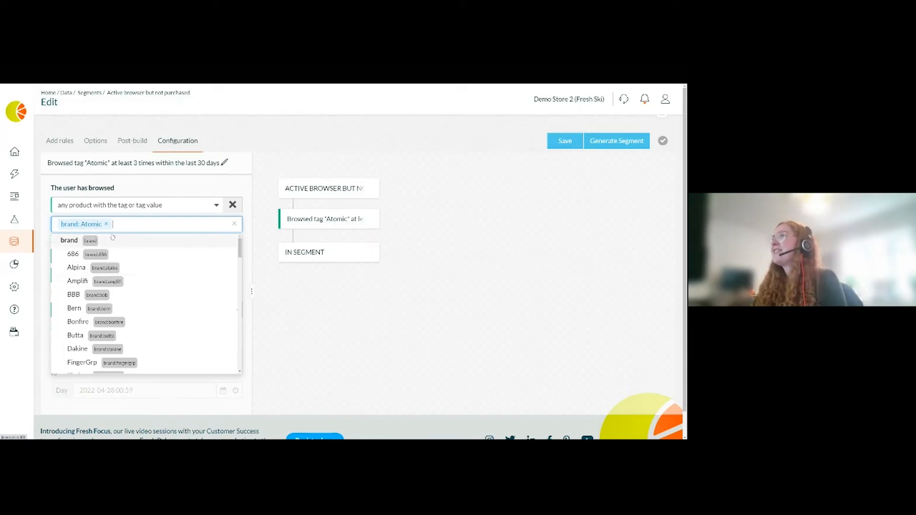
{"action": "left_click", "coordinate": [95, 269]}
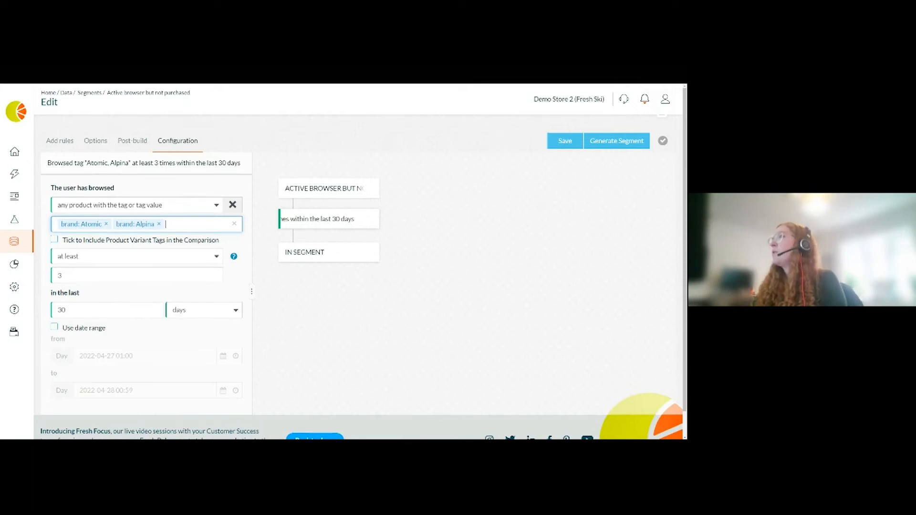
- Add a Has Purchased rule for no products within the last 30 days
{"action": "left_click", "coordinate": [60, 141]}
{"action": "left_click", "coordinate": [174, 198]}
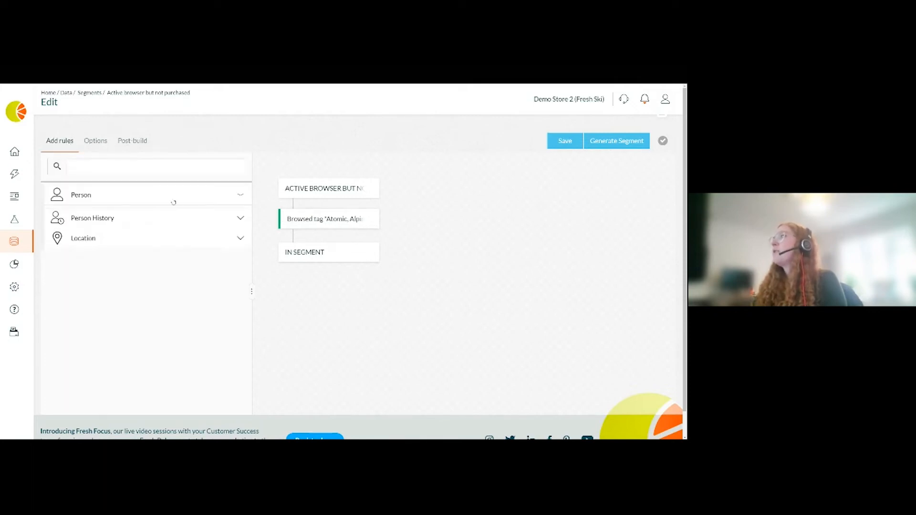
{"action": "left_click", "coordinate": [142, 330]}
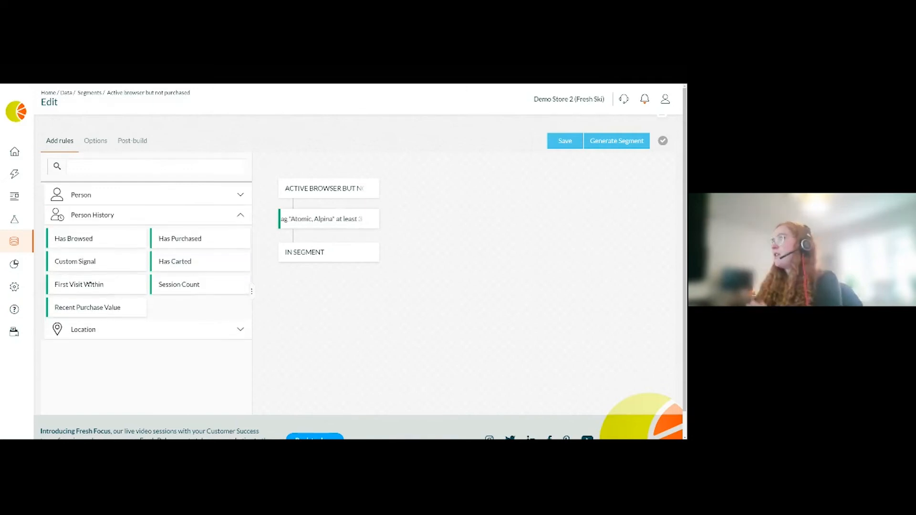
{"action": "left_click_drag", "start_coordinate": [186, 241], "coordinate": [307, 255]}
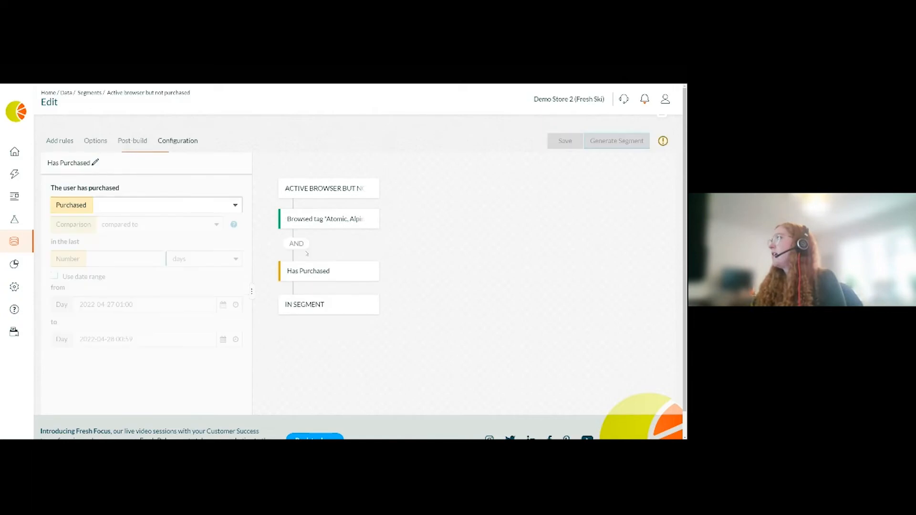
{"action": "left_click", "coordinate": [143, 205]}
{"action": "left_click", "coordinate": [116, 235]}
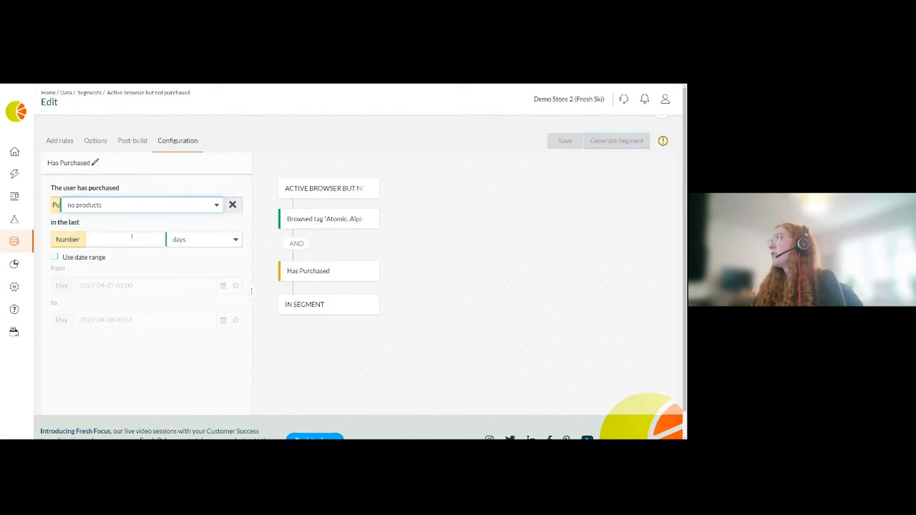
{"action": "left_click", "coordinate": [129, 241]}
{"action": "type", "text": "30"}
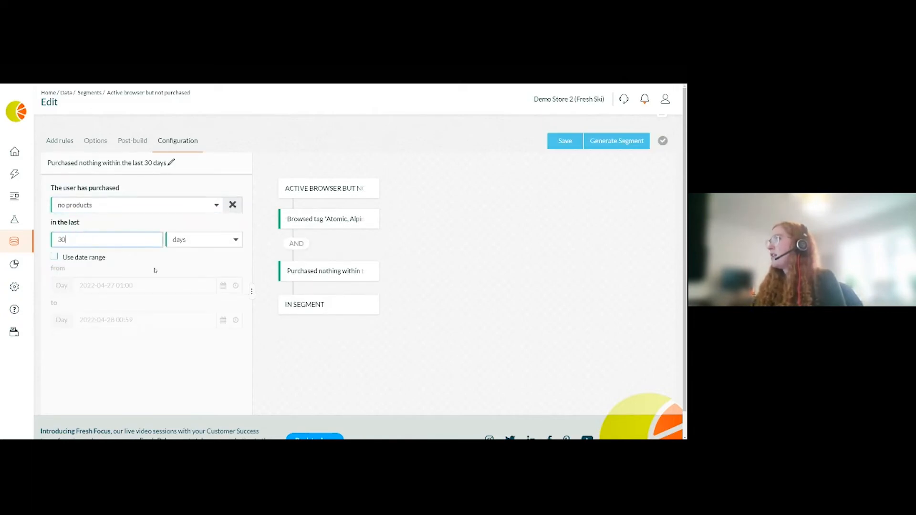
{"action": "left_click", "coordinate": [426, 271]}
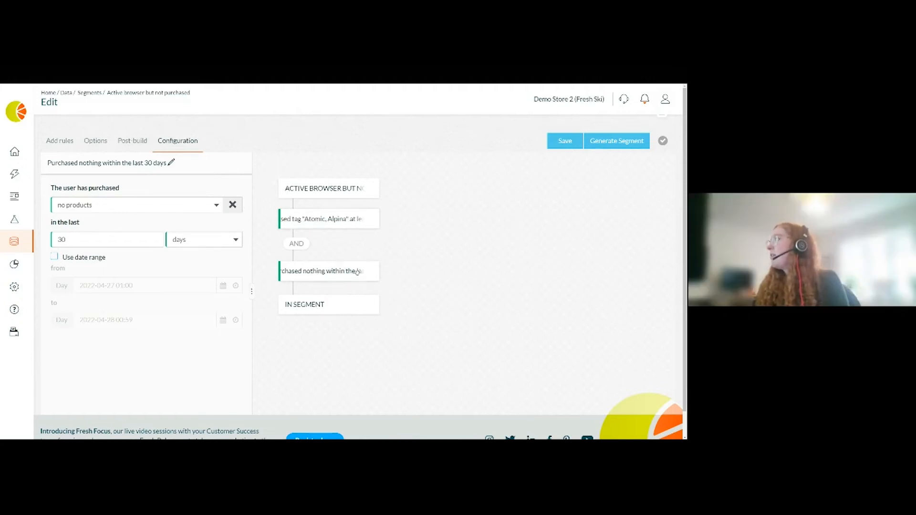
- Review the Person History and Location rule categories
{"action": "left_click", "coordinate": [76, 146]}
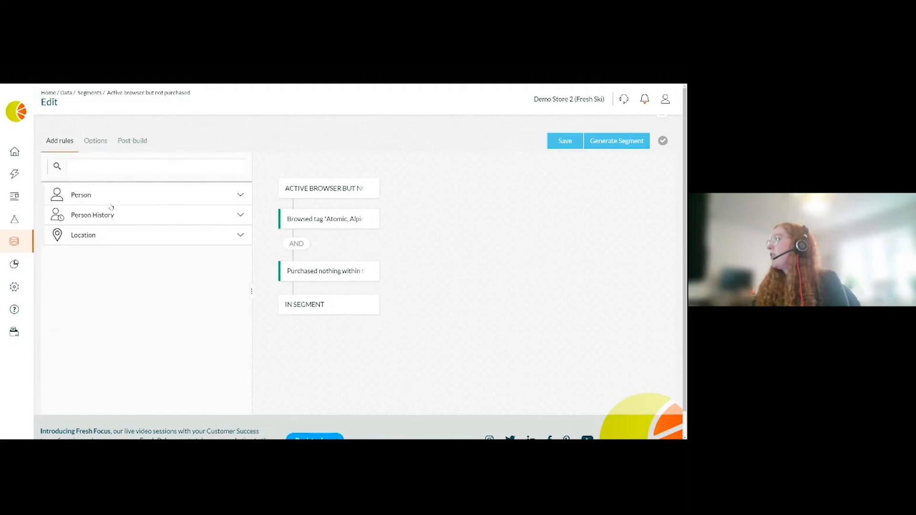
{"action": "left_click", "coordinate": [112, 217]}
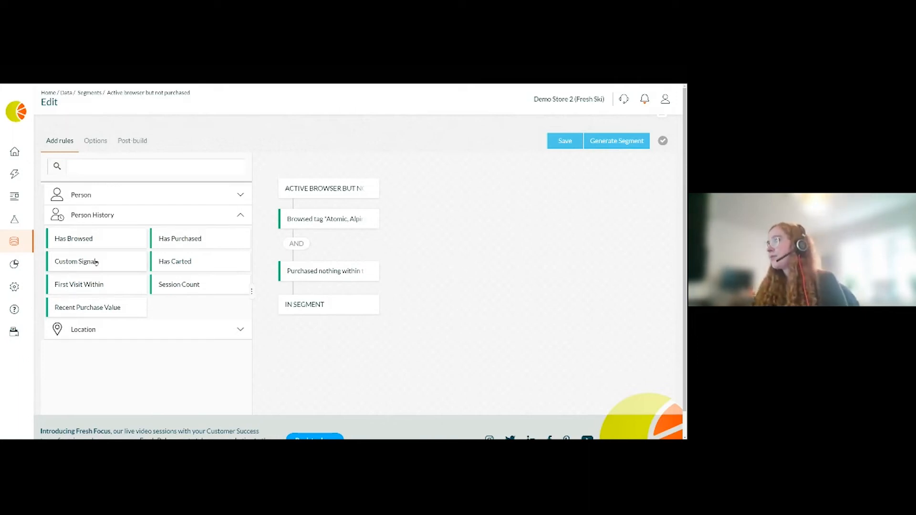
{"action": "left_click", "coordinate": [163, 333]}
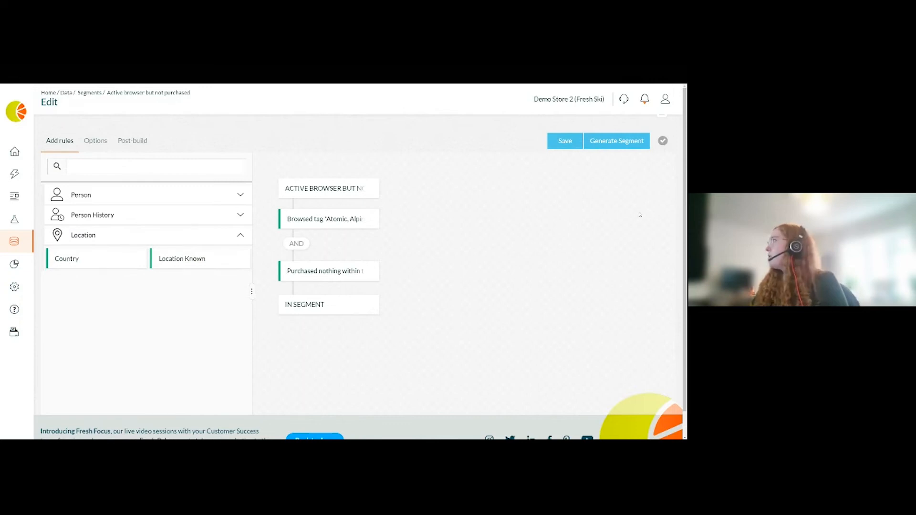
{"action": "mouse_move", "coordinate": [39, 247]}
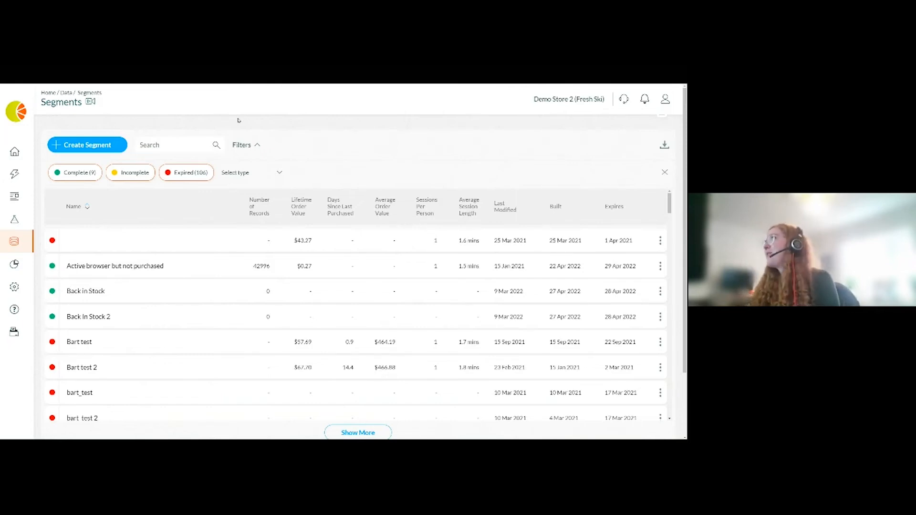
- Create a new Product Change segment and add a Product Change rule to it
{"action": "left_click", "coordinate": [89, 146]}
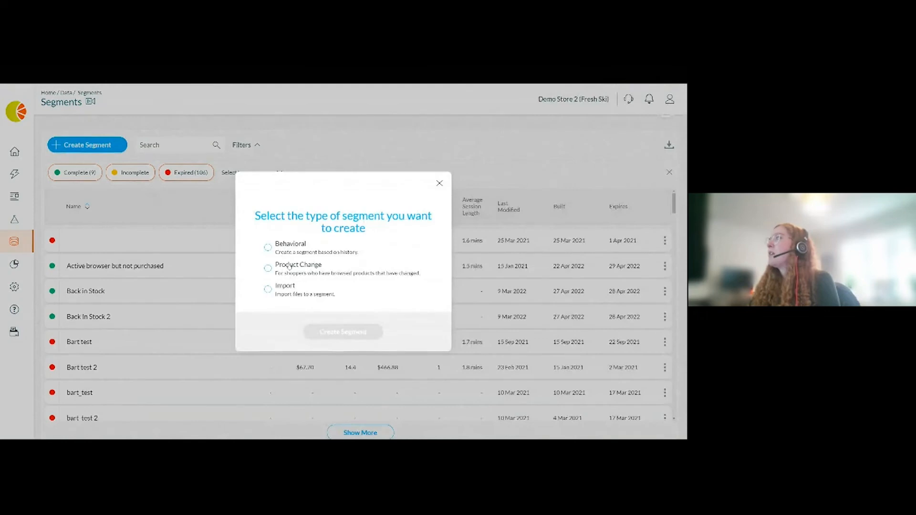
{"action": "left_click", "coordinate": [291, 266]}
{"action": "left_click", "coordinate": [351, 333]}
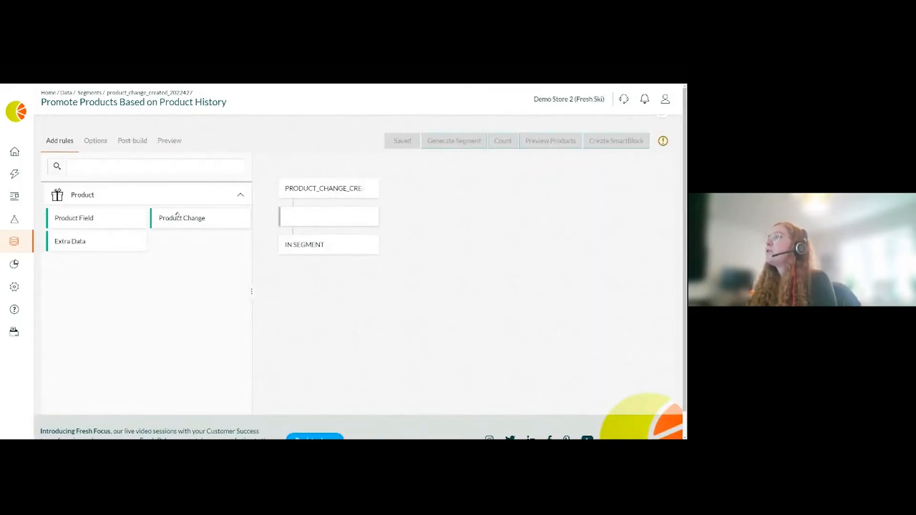
{"action": "left_click_drag", "start_coordinate": [178, 216], "coordinate": [300, 216]}
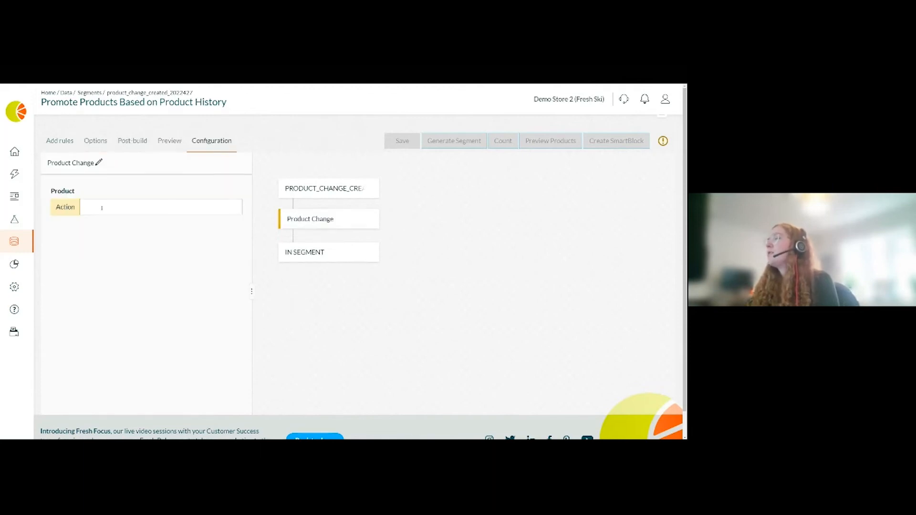
- Try the Back in Stock and then Price Drop (%) actions for the Product Change rule
{"action": "left_click", "coordinate": [102, 208]}
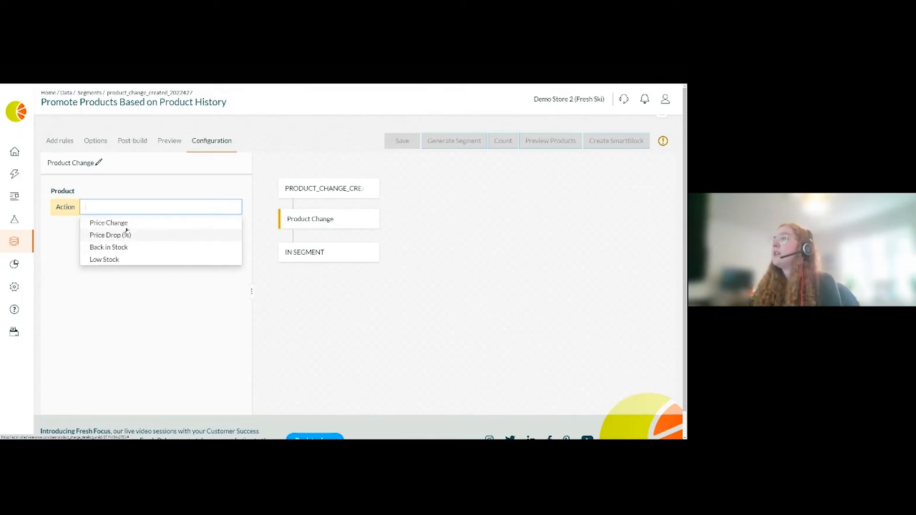
{"action": "left_click", "coordinate": [108, 247]}
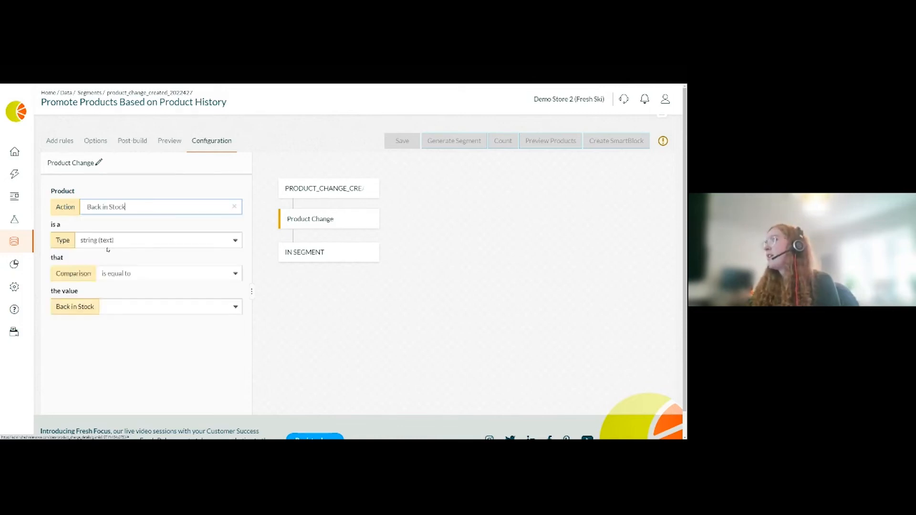
{"action": "left_click", "coordinate": [234, 207]}
{"action": "left_click", "coordinate": [118, 205]}
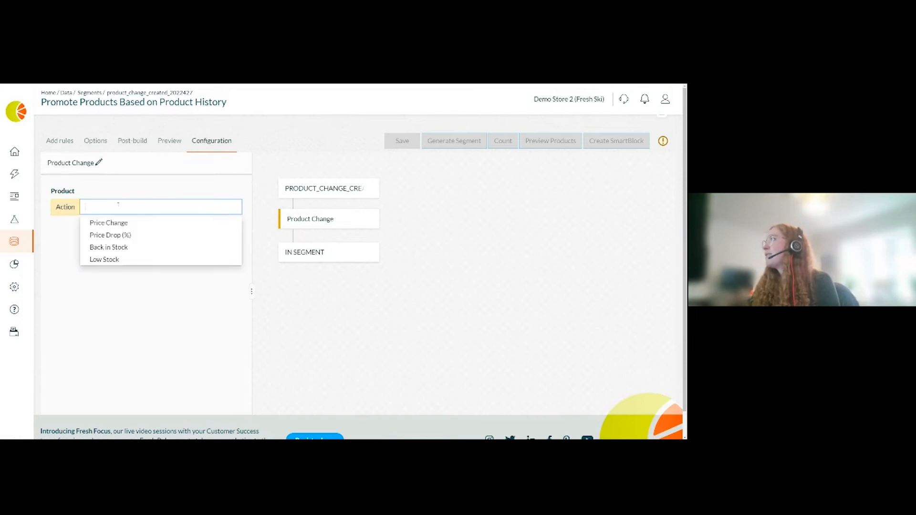
{"action": "left_click", "coordinate": [120, 236]}
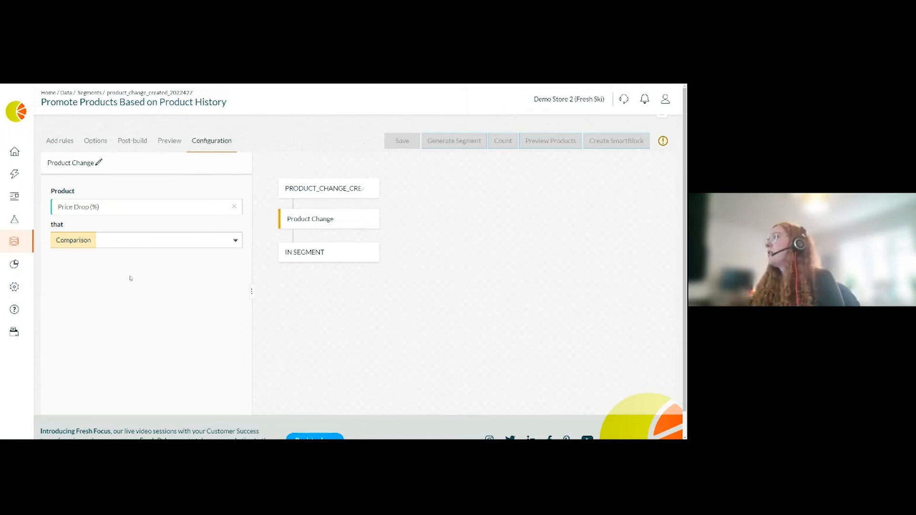
- Switch the Product Change rule's action to Price Change with the comparison is greater than 10
{"action": "left_click", "coordinate": [115, 207]}
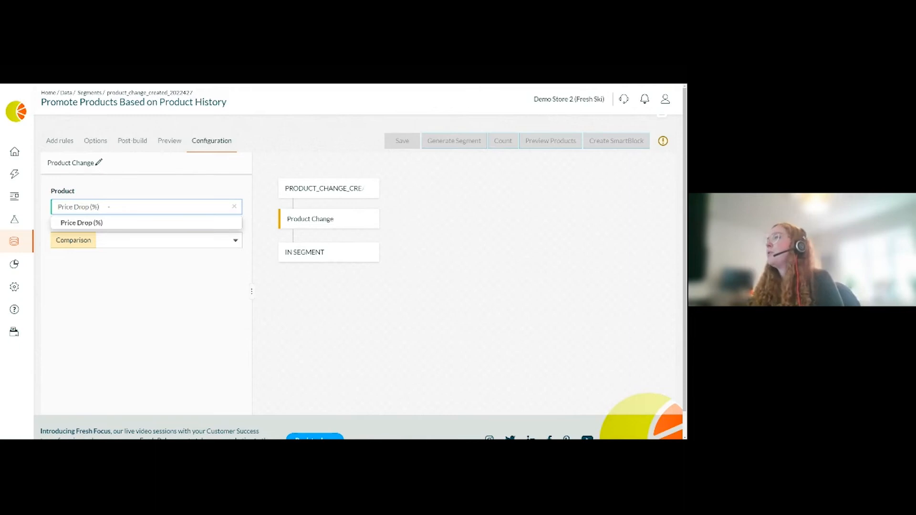
{"action": "left_click", "coordinate": [234, 206]}
{"action": "left_click", "coordinate": [105, 206]}
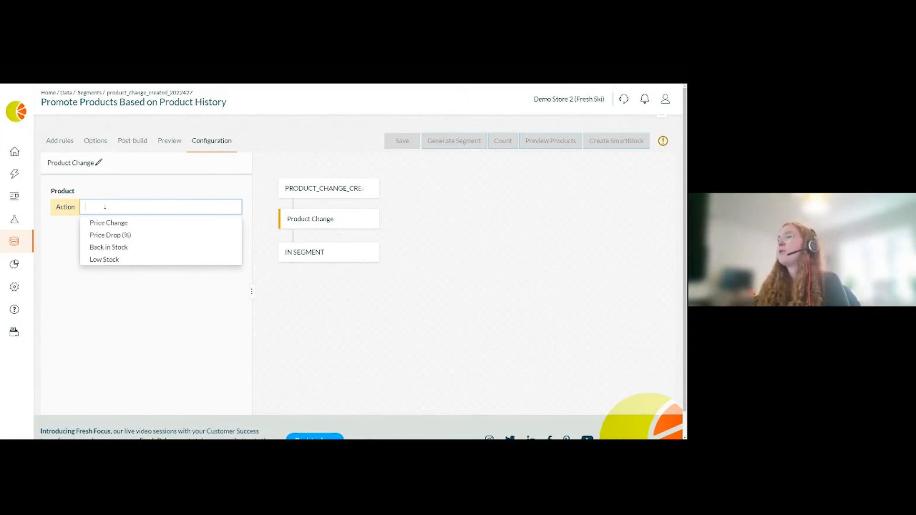
{"action": "left_click", "coordinate": [135, 223]}
{"action": "left_click", "coordinate": [114, 243]}
{"action": "left_click", "coordinate": [119, 261]}
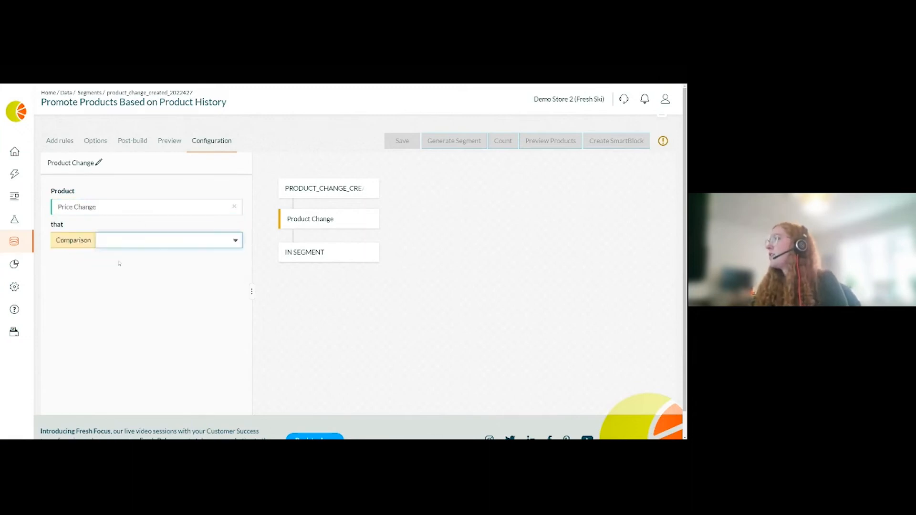
{"action": "left_click", "coordinate": [102, 273]}
{"action": "type", "text": "10"}
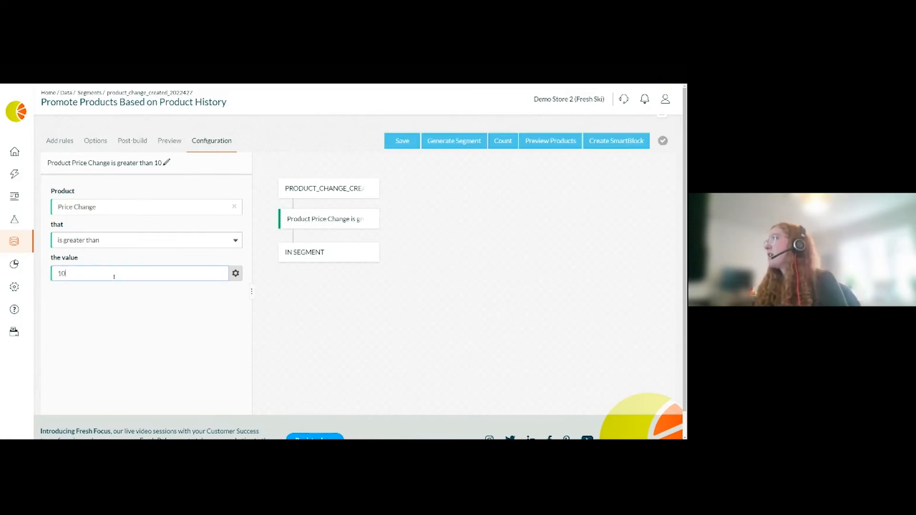
{"action": "left_click", "coordinate": [344, 304]}
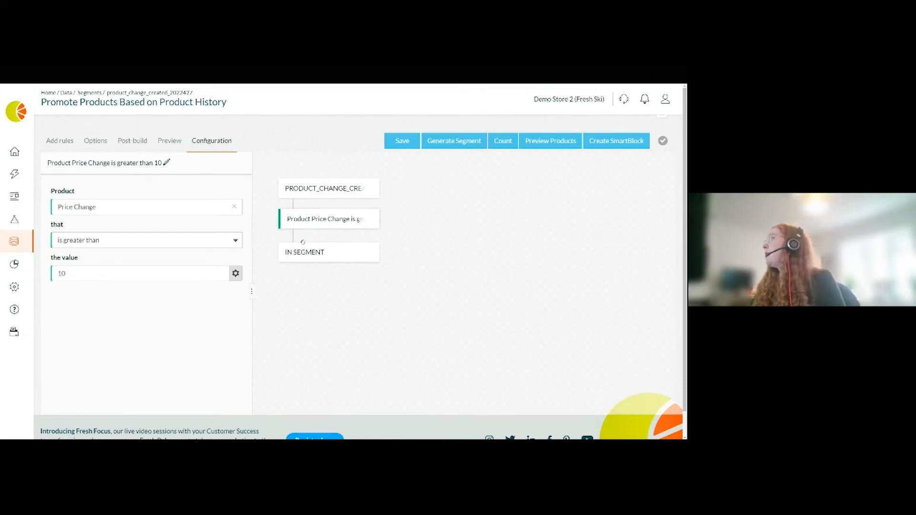
- Count the products matching the Price Change rule and preview the products
{"action": "left_click", "coordinate": [510, 142]}
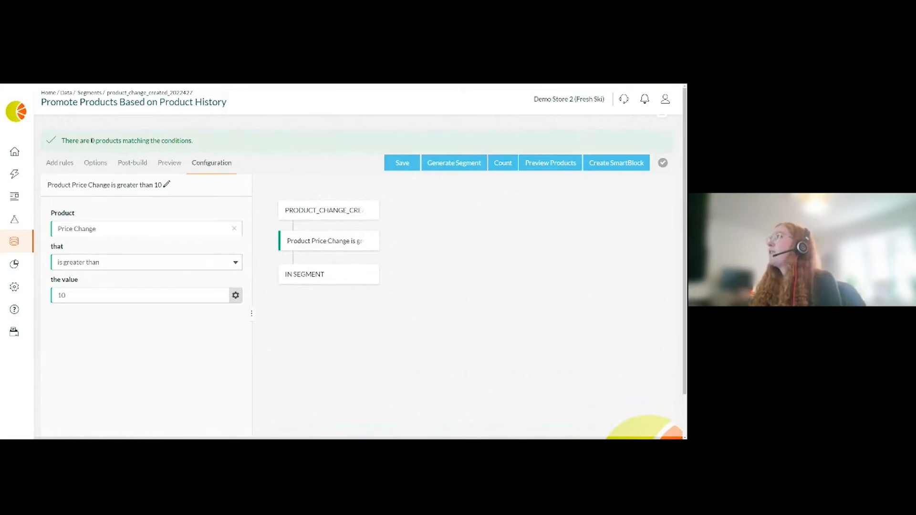
{"action": "double_click", "coordinate": [93, 141]}
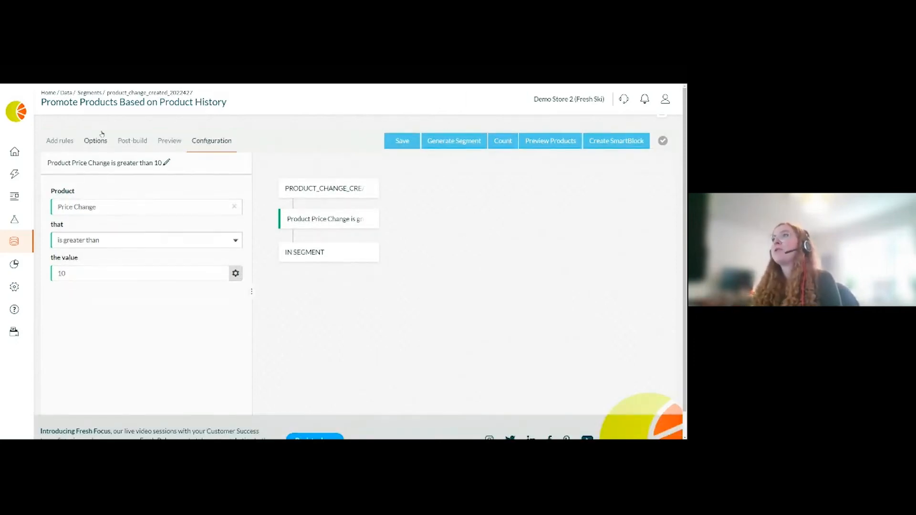
{"action": "left_click", "coordinate": [551, 142]}
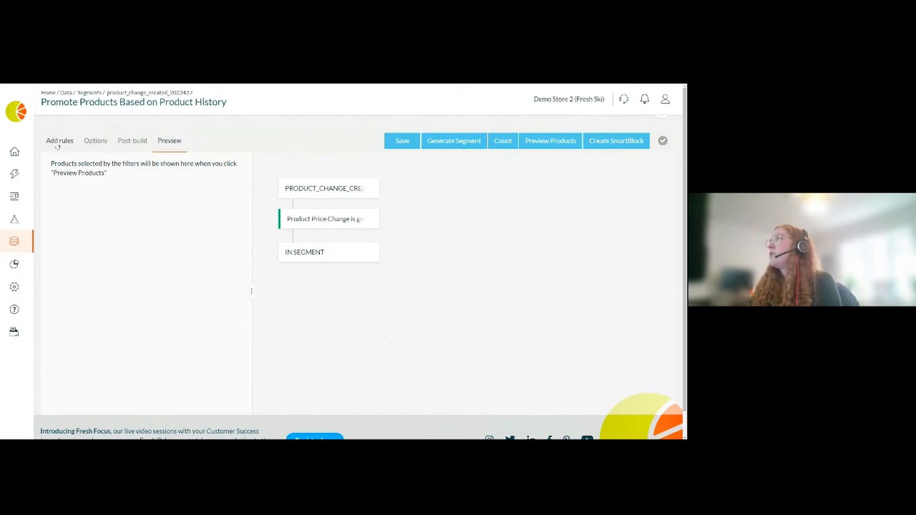
- Open the segment options and set the days scanned for product changes to 21
{"action": "left_click", "coordinate": [105, 146]}
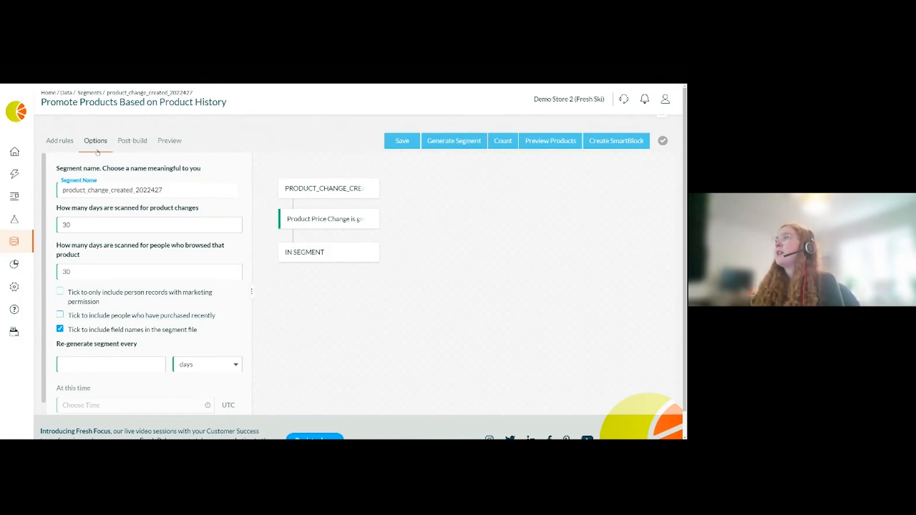
{"action": "left_click_drag", "start_coordinate": [92, 209], "coordinate": [151, 210]}
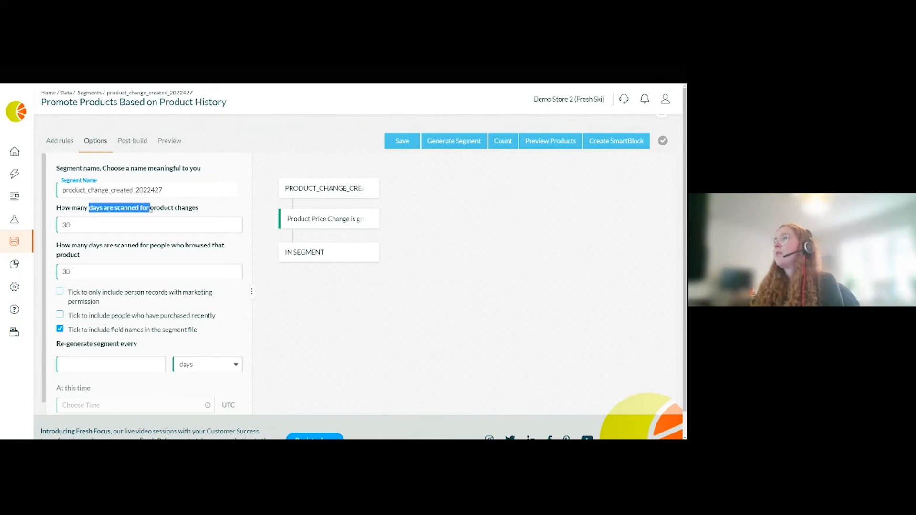
{"action": "left_click_drag", "start_coordinate": [110, 246], "coordinate": [145, 247]}
{"action": "left_click", "coordinate": [161, 248]}
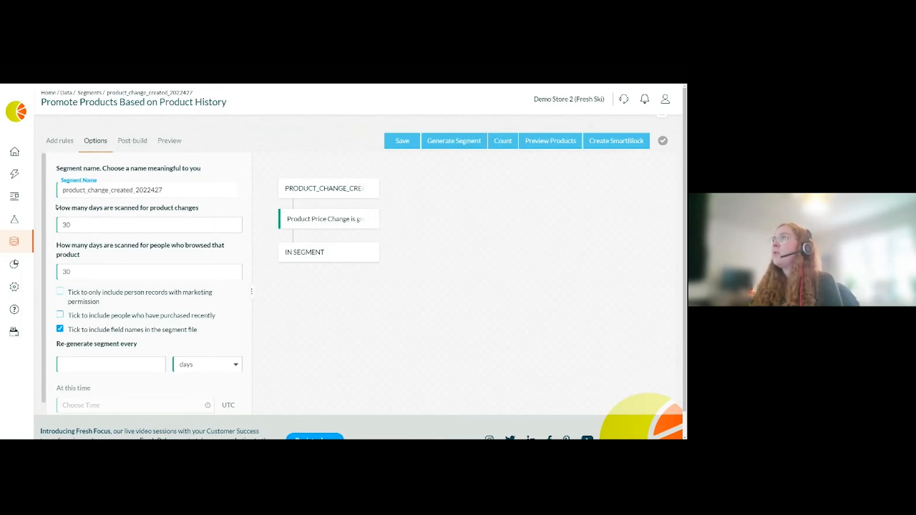
{"action": "left_click_drag", "start_coordinate": [57, 208], "coordinate": [201, 208]}
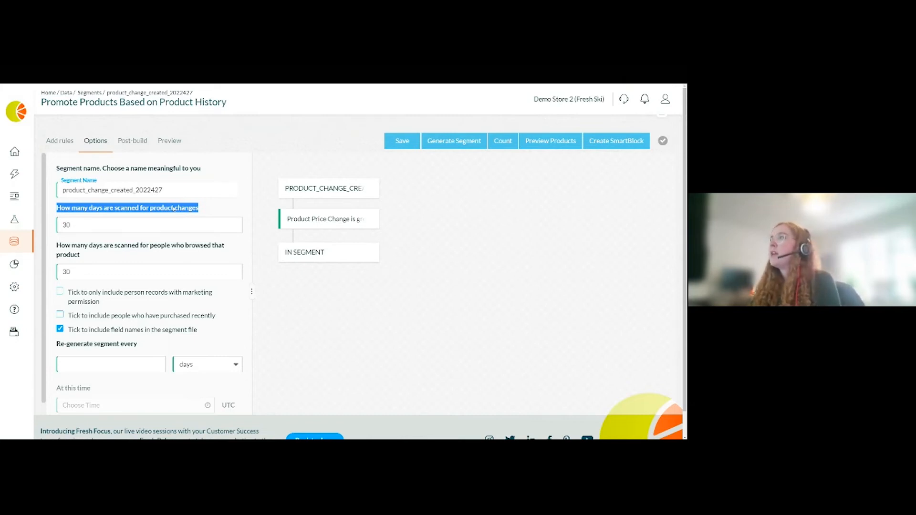
{"action": "left_click", "coordinate": [79, 226]}
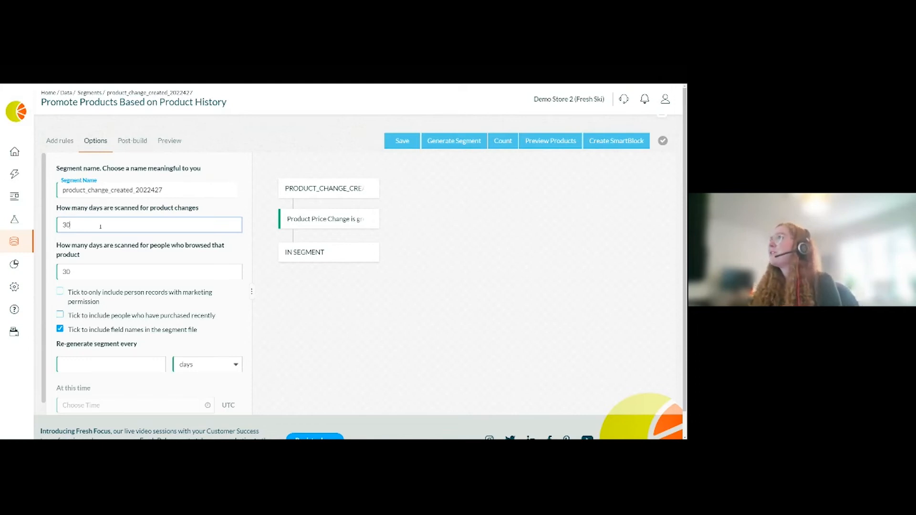
{"action": "left_click_drag", "start_coordinate": [75, 227], "coordinate": [62, 226]}
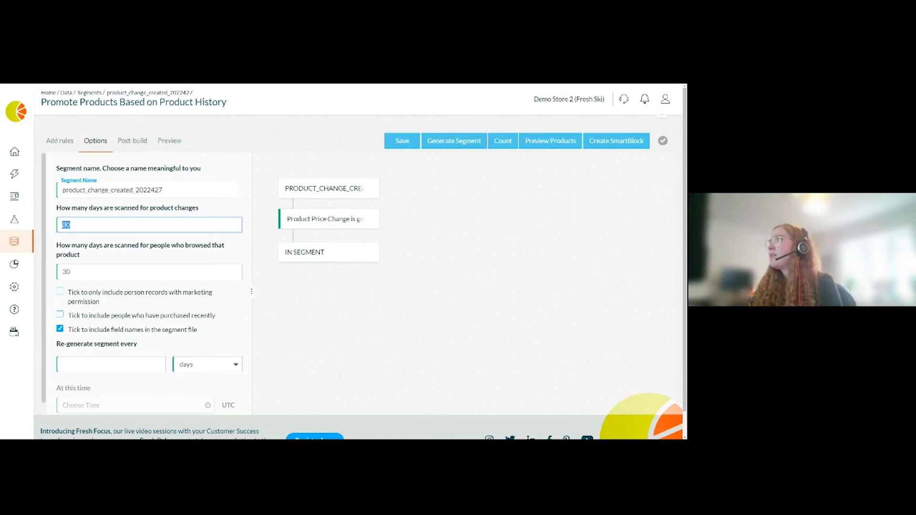
{"action": "type", "text": "21"}
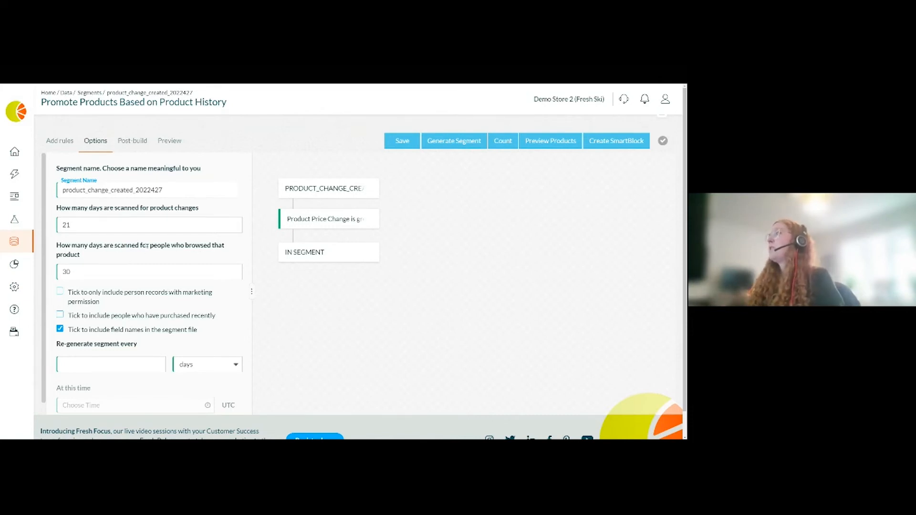
- Set the days scanned for people who browsed the product to 45
{"action": "left_click", "coordinate": [73, 274]}
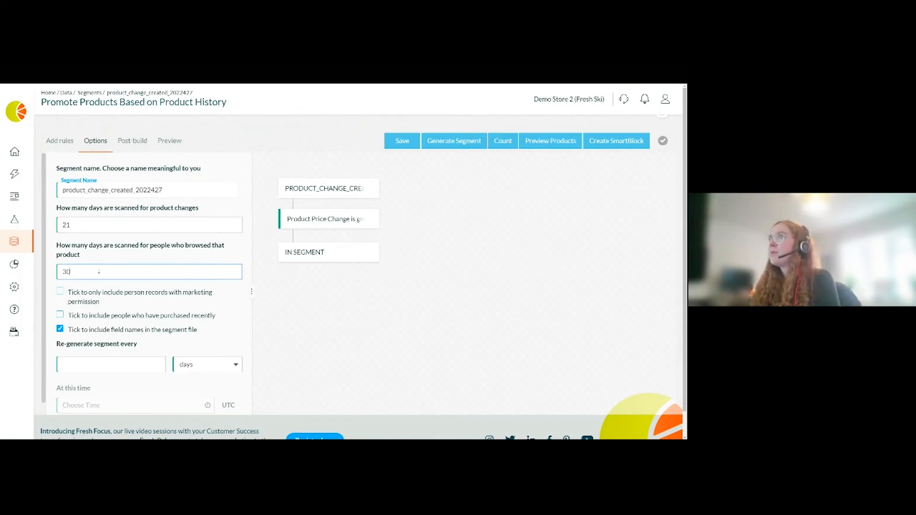
{"action": "double_click", "coordinate": [64, 223]}
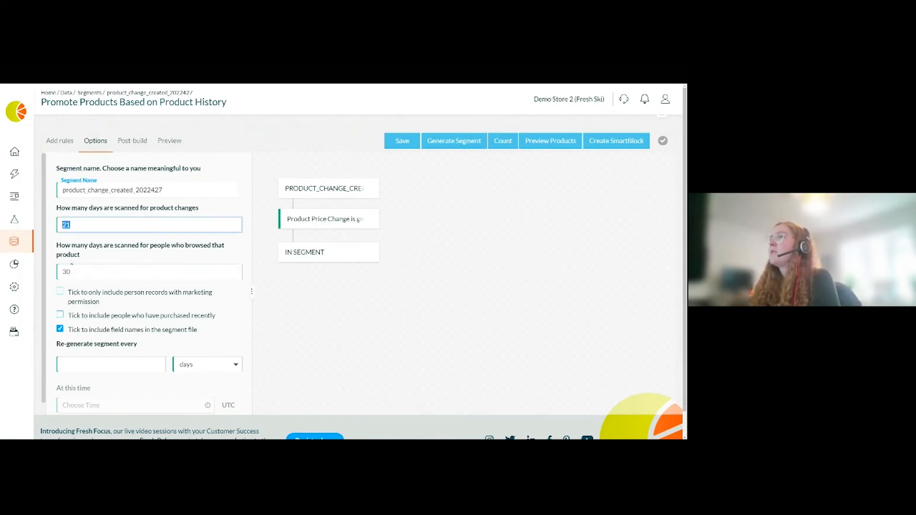
{"action": "double_click", "coordinate": [81, 271]}
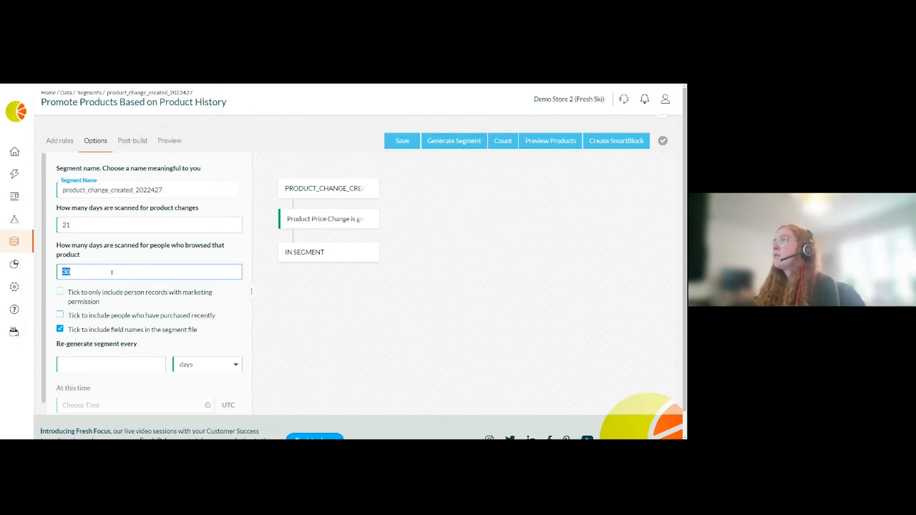
{"action": "type", "text": "45"}
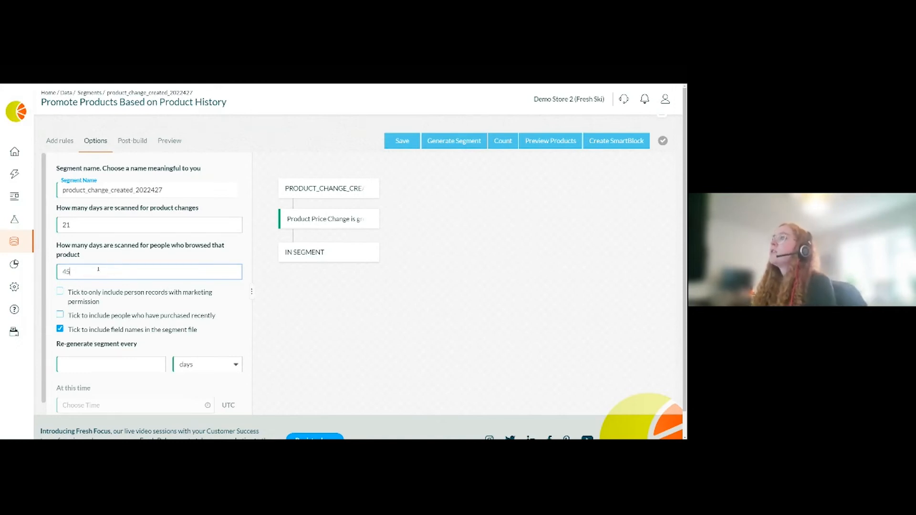
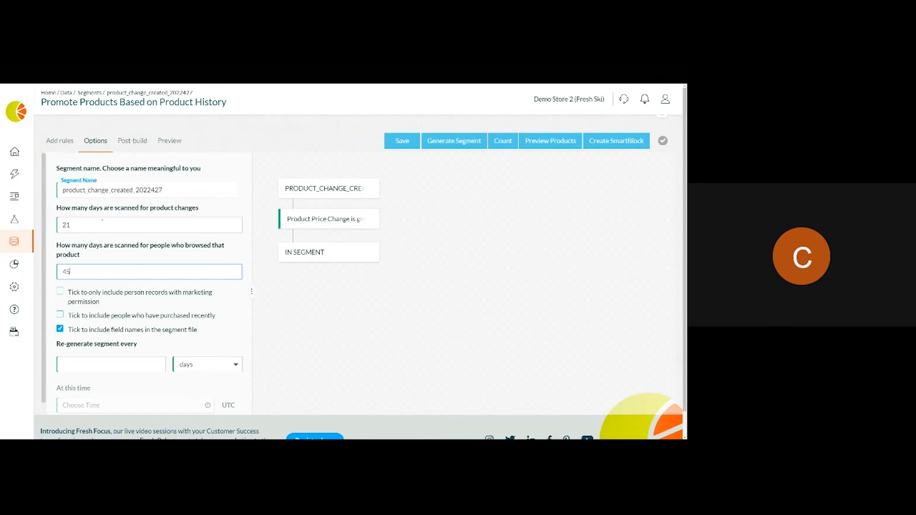
{"action": "left_click", "coordinate": [59, 140]}
{"action": "left_click", "coordinate": [143, 196]}
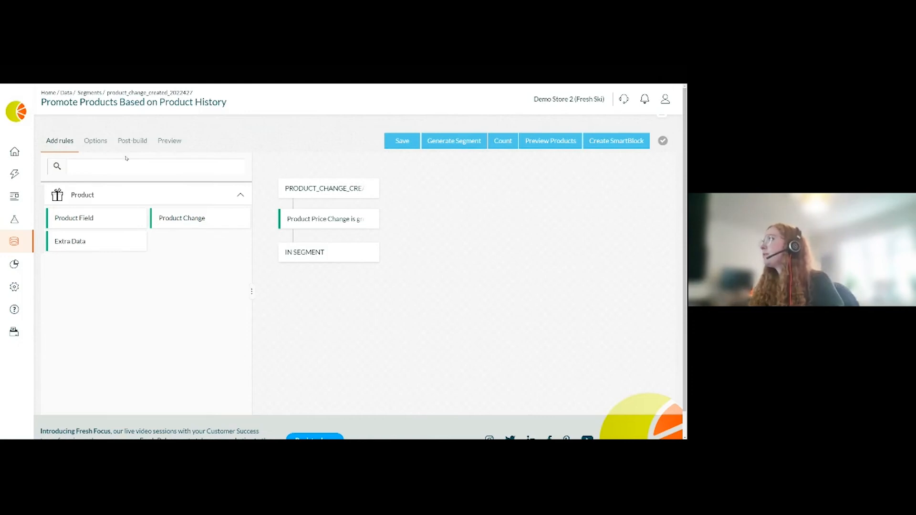
{"action": "left_click", "coordinate": [100, 143]}
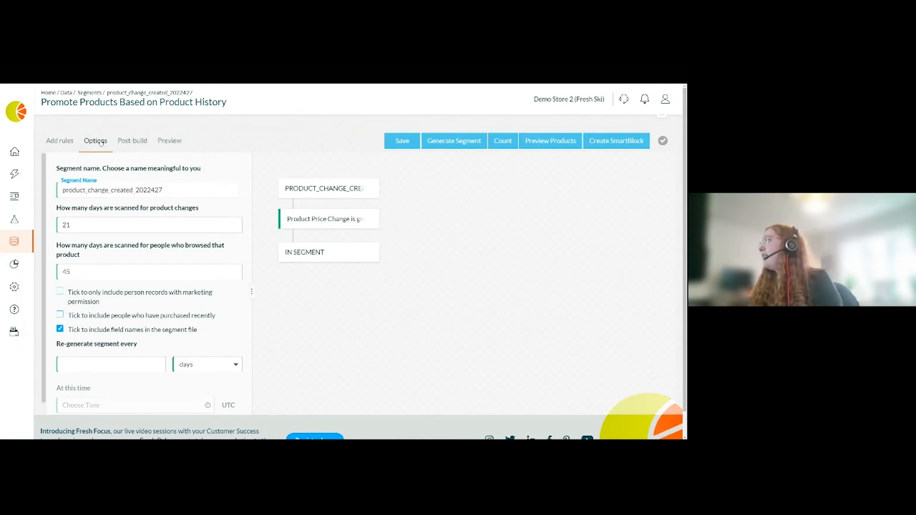
- Set the segment to re-generate every 1 day
{"action": "left_click", "coordinate": [90, 364]}
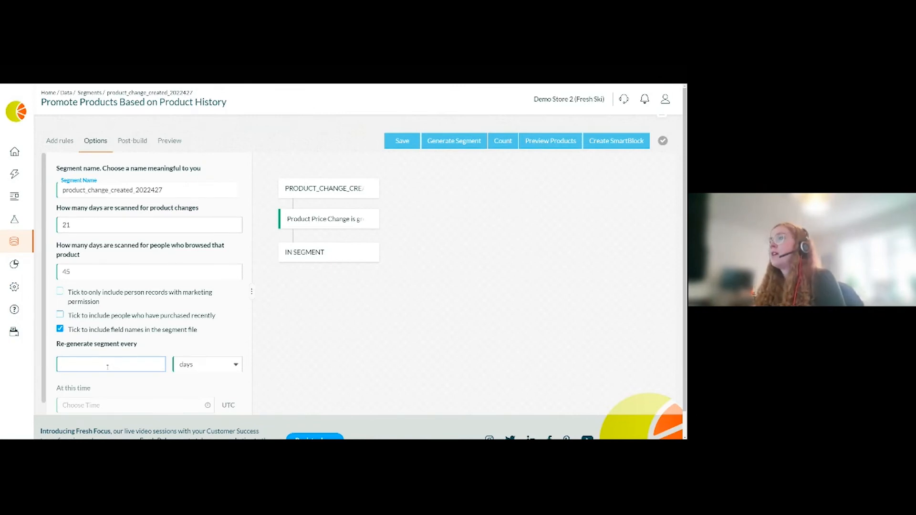
{"action": "type", "text": "1"}
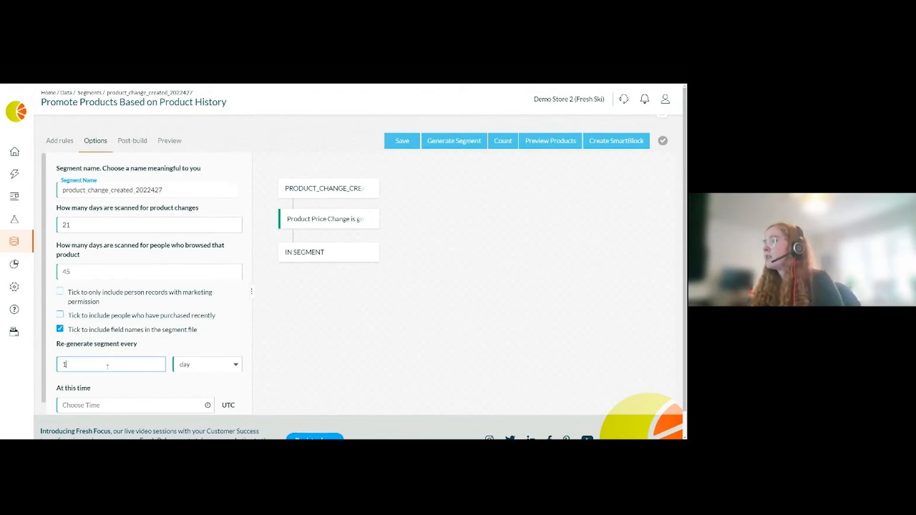
{"action": "left_click", "coordinate": [335, 346]}
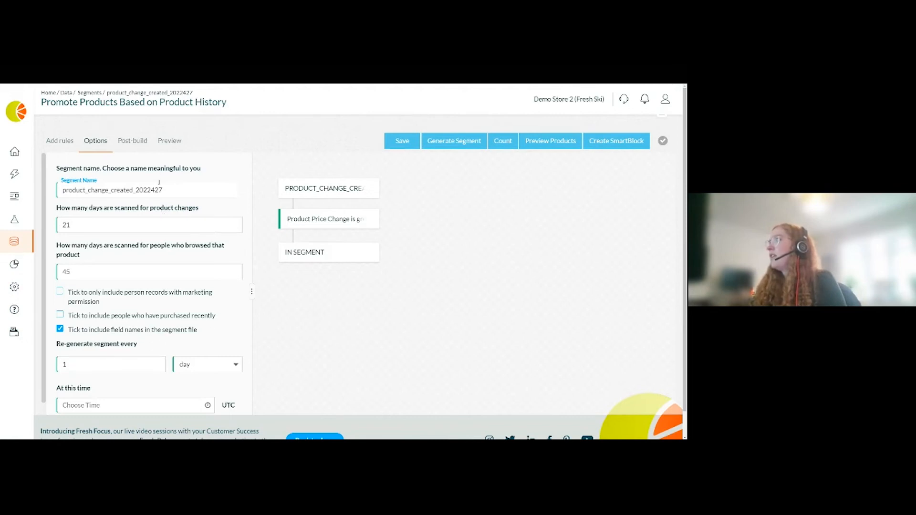
- Set the post-build signal generation for shoppers in the segment to Price Drop
{"action": "left_click", "coordinate": [132, 143]}
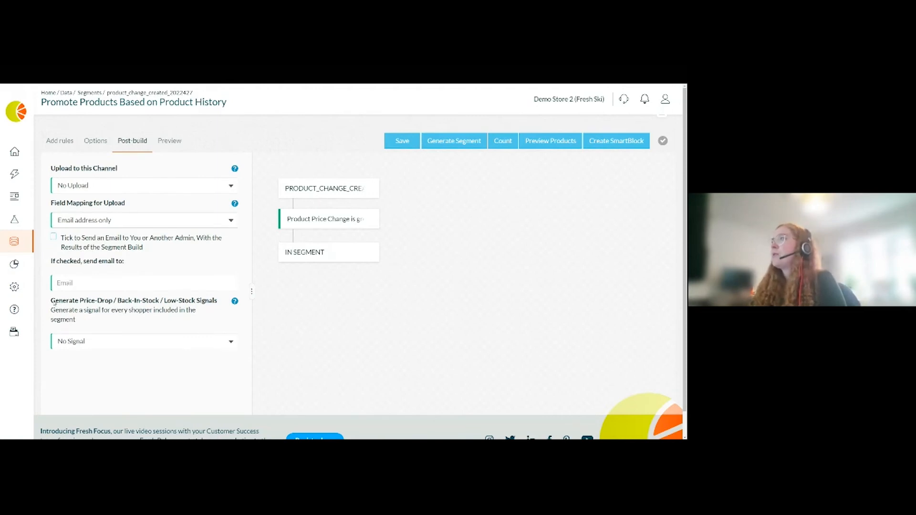
{"action": "left_click_drag", "start_coordinate": [53, 301], "coordinate": [214, 302]}
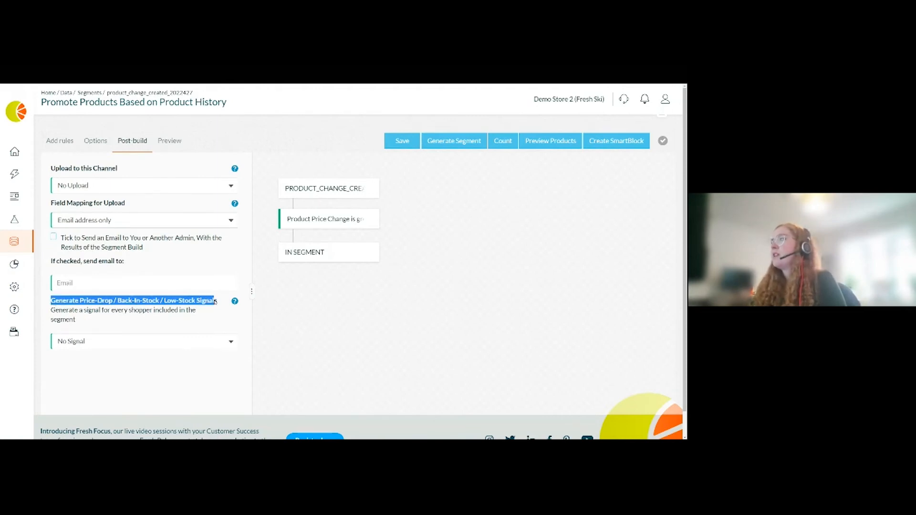
{"action": "left_click", "coordinate": [214, 301]}
{"action": "left_click", "coordinate": [102, 344]}
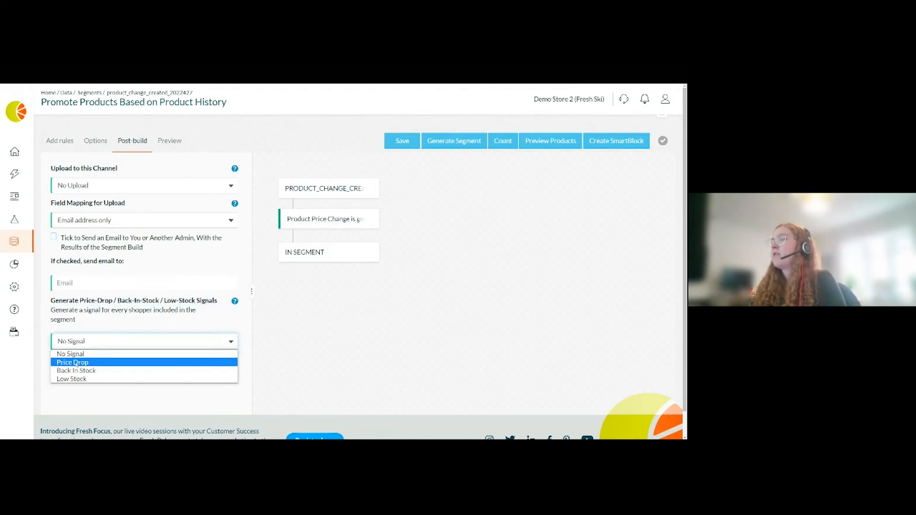
{"action": "left_click", "coordinate": [71, 363]}
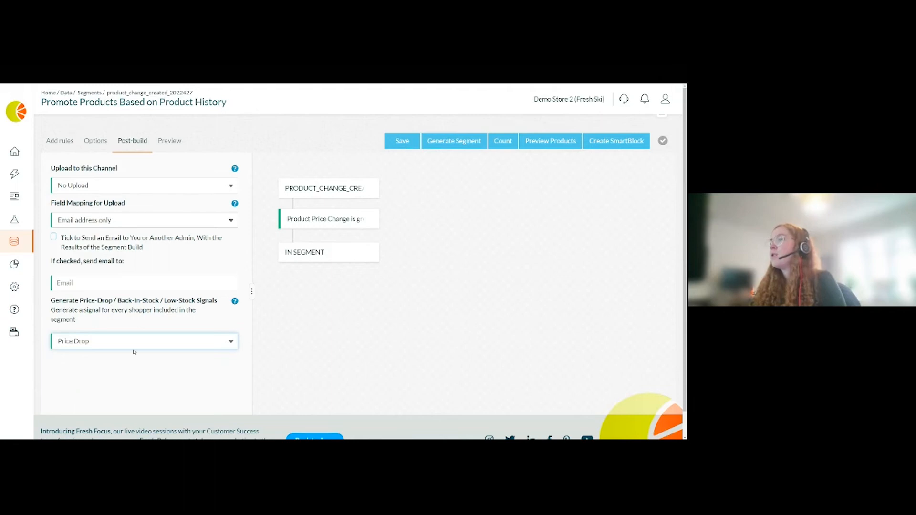
- Rename the segment to the presenter's first name followed by Fresh Focus April22 and save it
{"action": "left_click", "coordinate": [95, 141]}
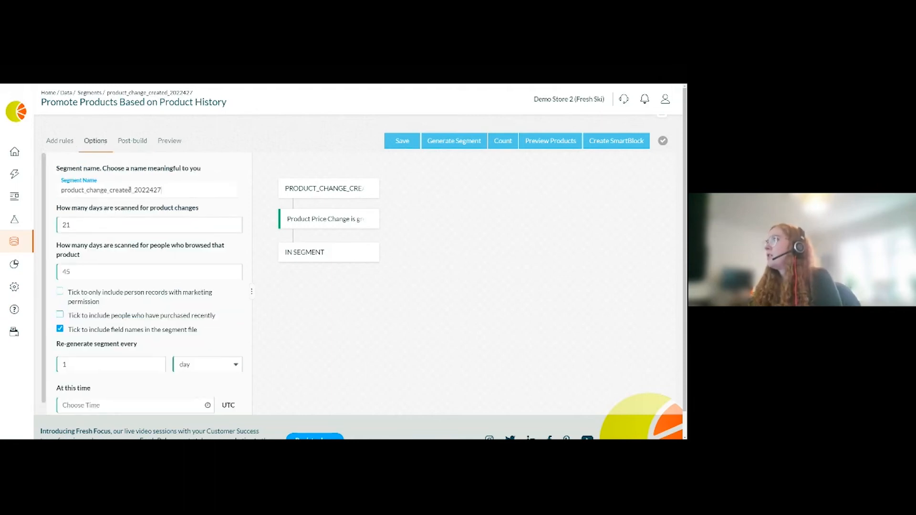
{"action": "double_click", "coordinate": [152, 193]}
{"action": "type", "text": "Daisy"}
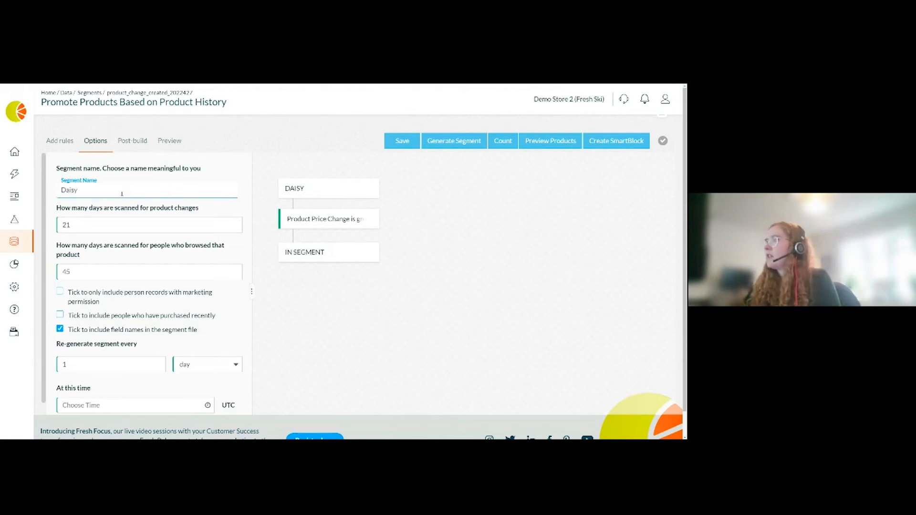
{"action": "type", "text": " Fresh"}
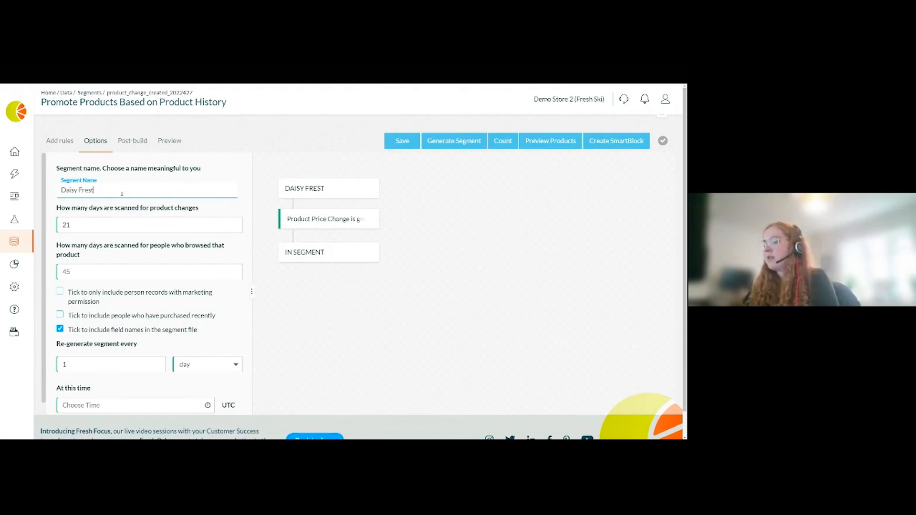
{"action": "type", "text": " Focus"}
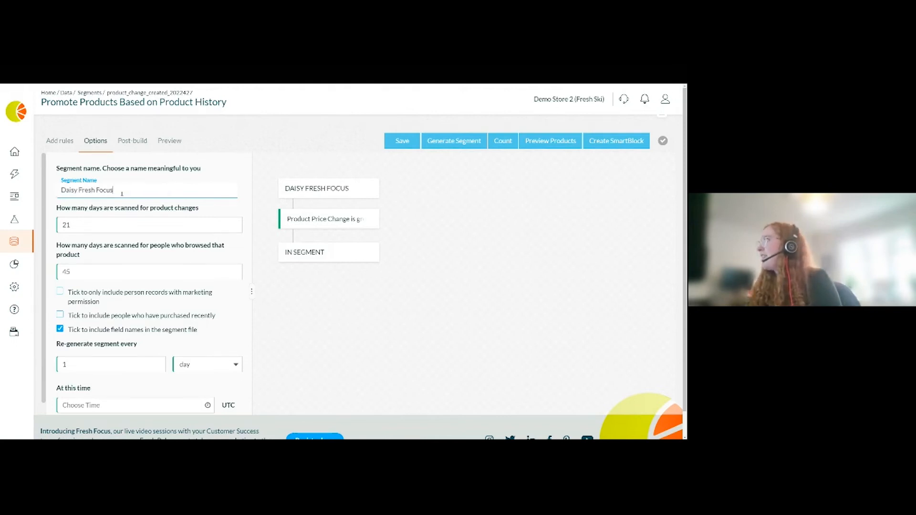
{"action": "type", "text": " Ap"}
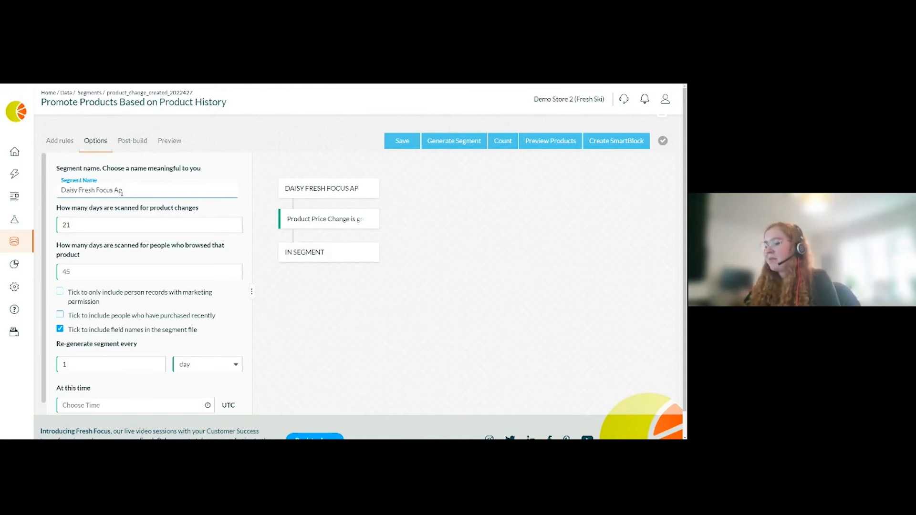
{"action": "type", "text": "ril22"}
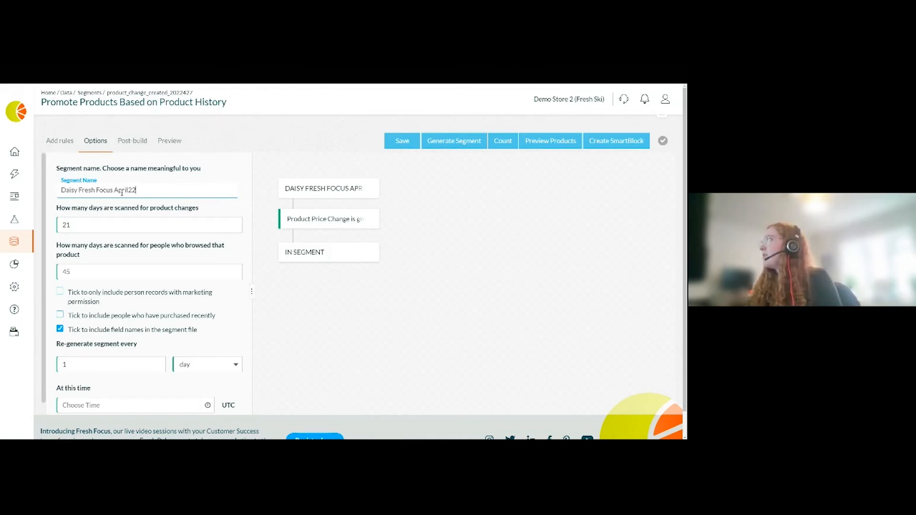
{"action": "left_click", "coordinate": [402, 141]}
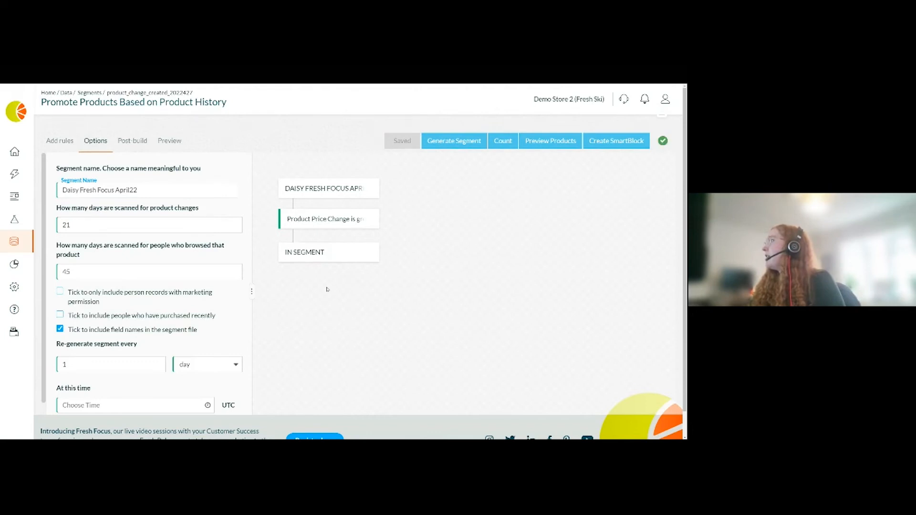
- Go to the Triggers signal management and select the Price Drop signal generated from the renamed segment
{"action": "left_click", "coordinate": [134, 141]}
{"action": "left_click", "coordinate": [158, 141]}
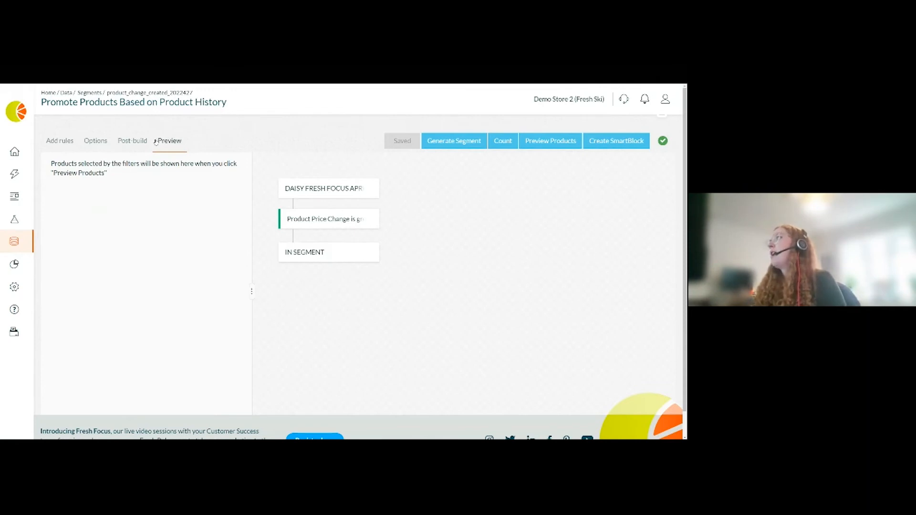
{"action": "mouse_move", "coordinate": [15, 178]}
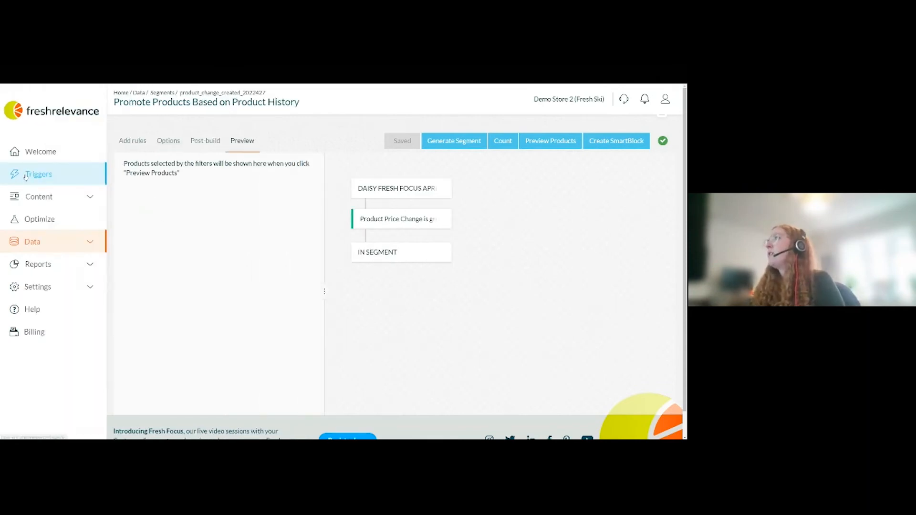
{"action": "left_click", "coordinate": [47, 167]}
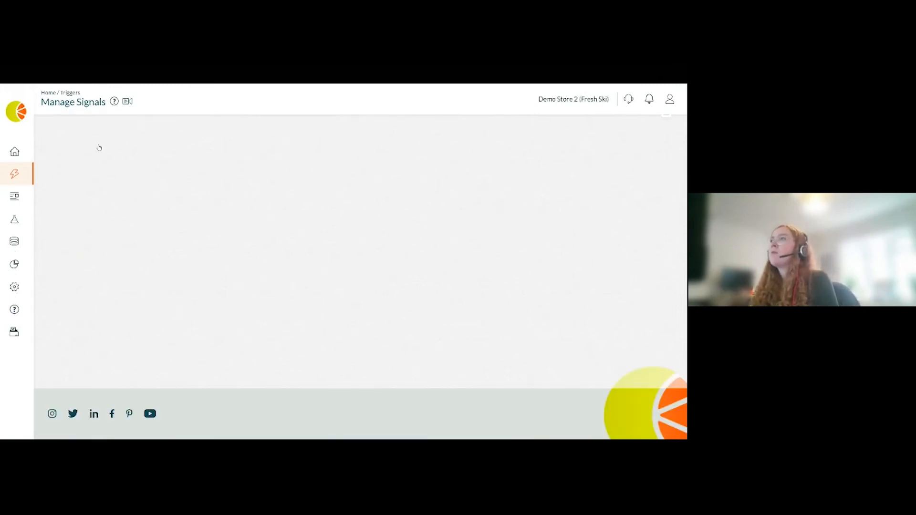
{"action": "left_click", "coordinate": [99, 142]}
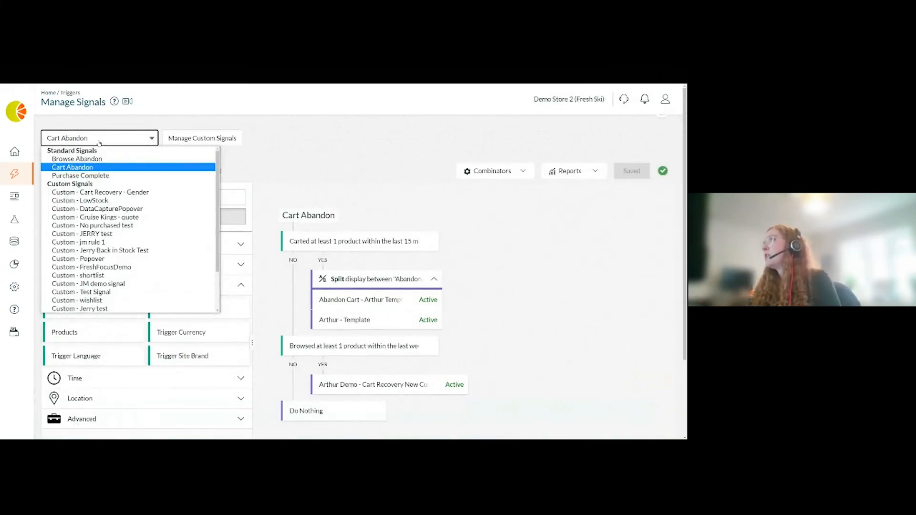
{"action": "scroll", "coordinate": [129, 205], "scroll_direction": "down", "scroll_amount": 2}
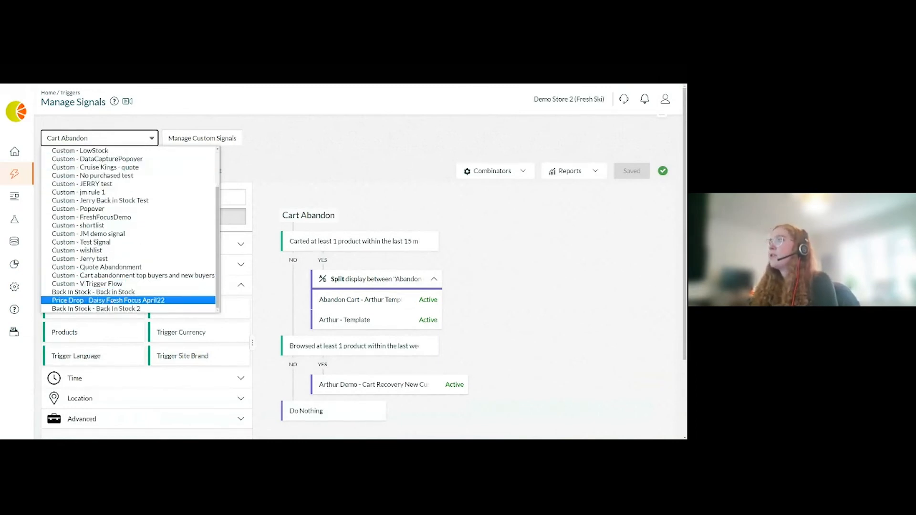
{"action": "left_click", "coordinate": [160, 301]}
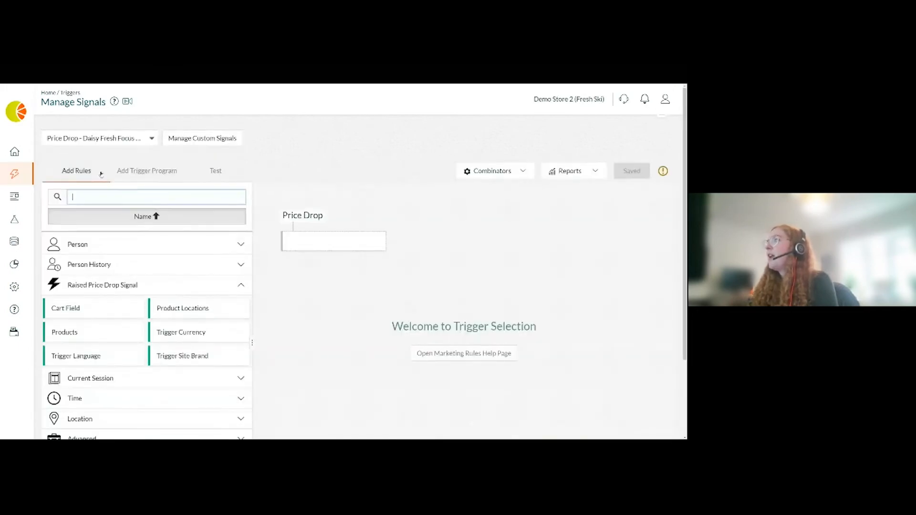
- Add a Has Purchased rule to the Price Drop trigger set to no products within the last 30 days
{"action": "left_click", "coordinate": [177, 270]}
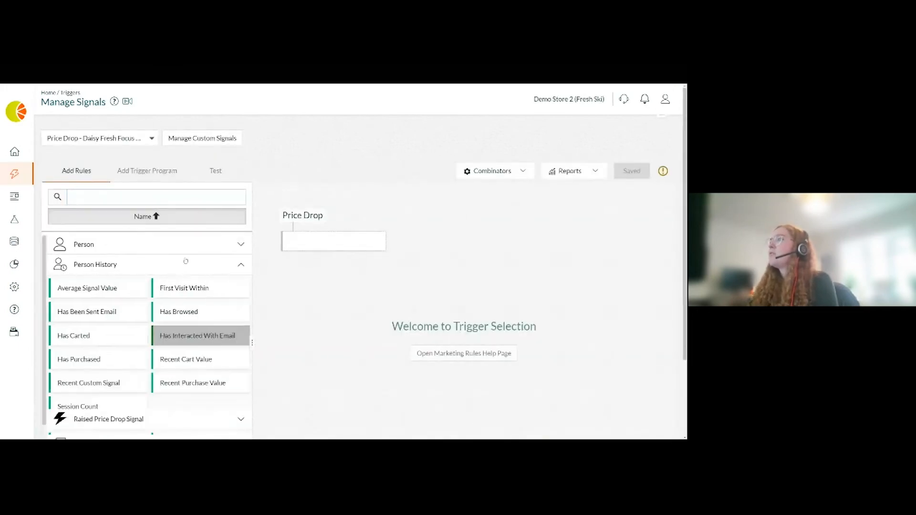
{"action": "left_click_drag", "start_coordinate": [275, 270], "coordinate": [308, 242]}
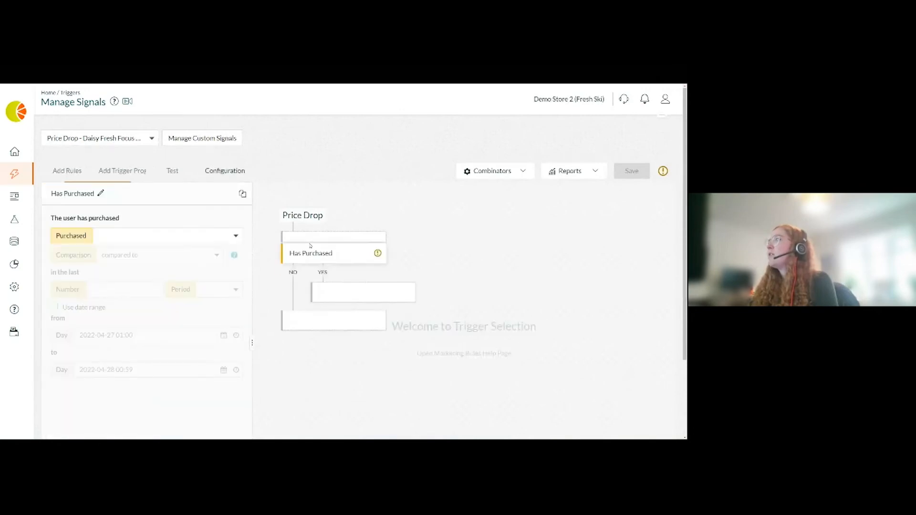
{"action": "left_click", "coordinate": [172, 235]}
{"action": "left_click", "coordinate": [113, 267]}
{"action": "left_click", "coordinate": [111, 268]}
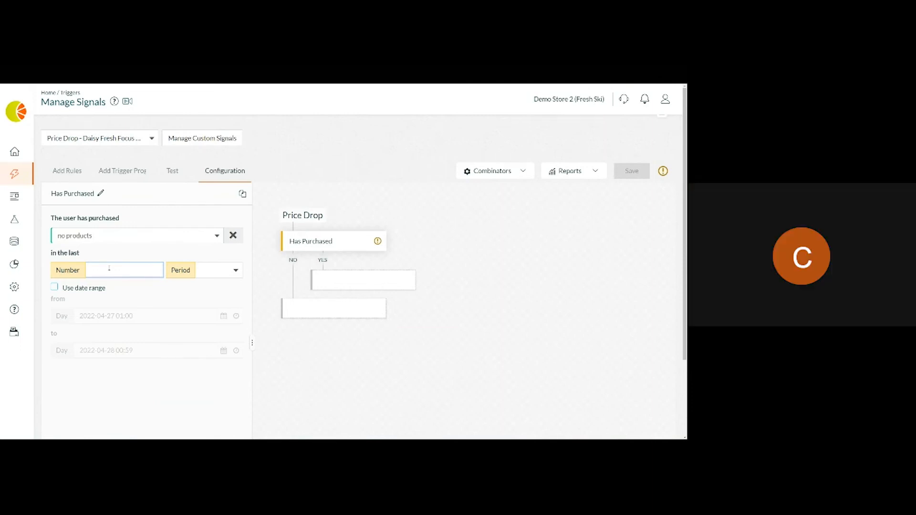
{"action": "type", "text": "30"}
{"action": "left_click", "coordinate": [224, 270]}
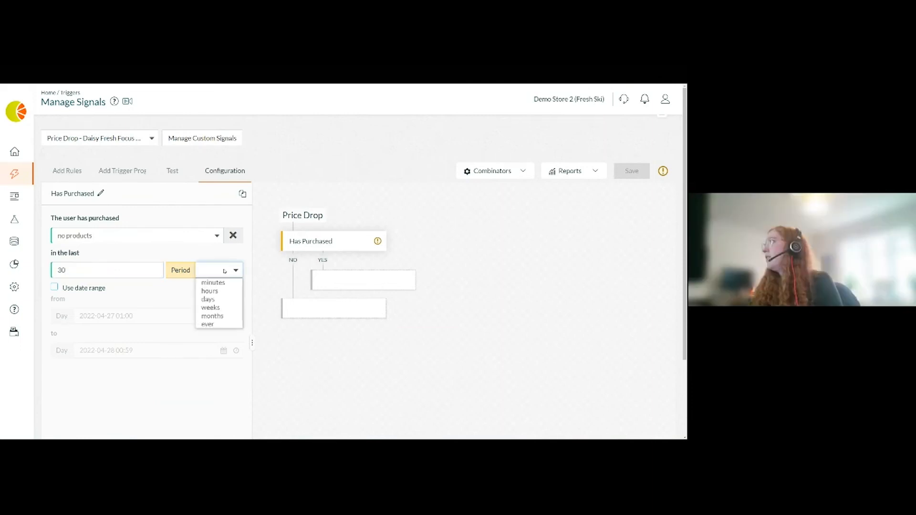
{"action": "left_click", "coordinate": [212, 299]}
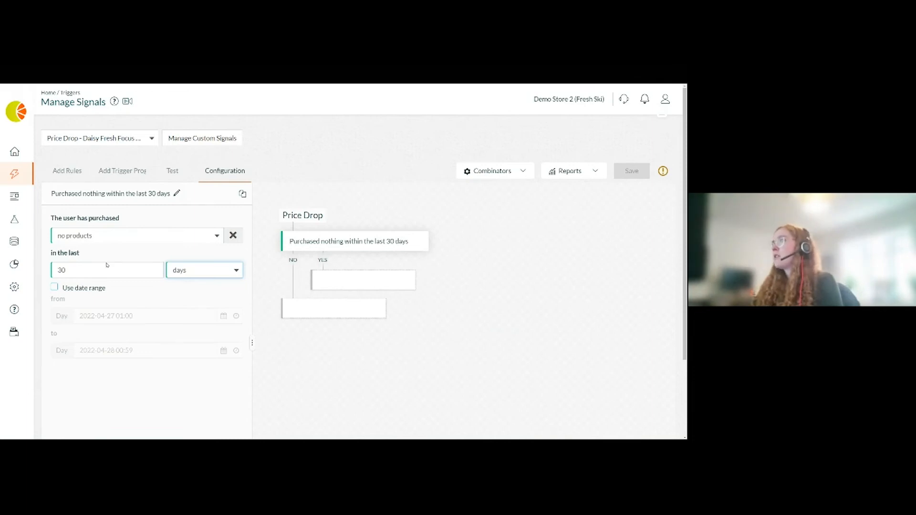
- Assign the Cart abandonment snowboard: Mens program to the Yes branch and Do Nothing to the No branch
{"action": "left_click", "coordinate": [121, 174]}
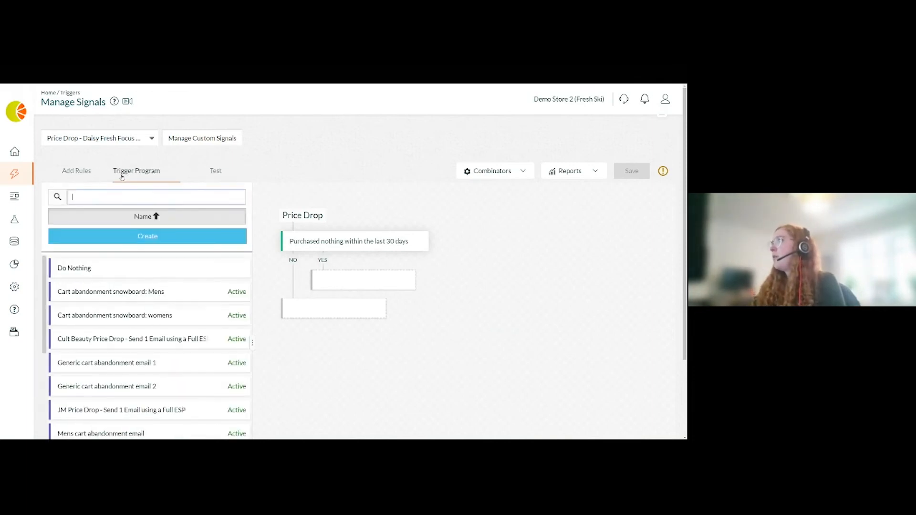
{"action": "left_click_drag", "start_coordinate": [90, 291], "coordinate": [361, 285]}
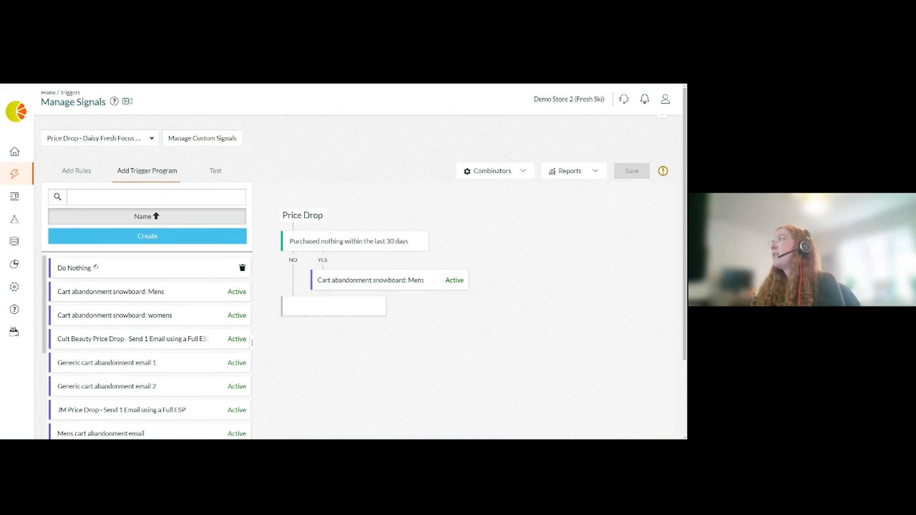
{"action": "left_click_drag", "start_coordinate": [78, 268], "coordinate": [310, 308]}
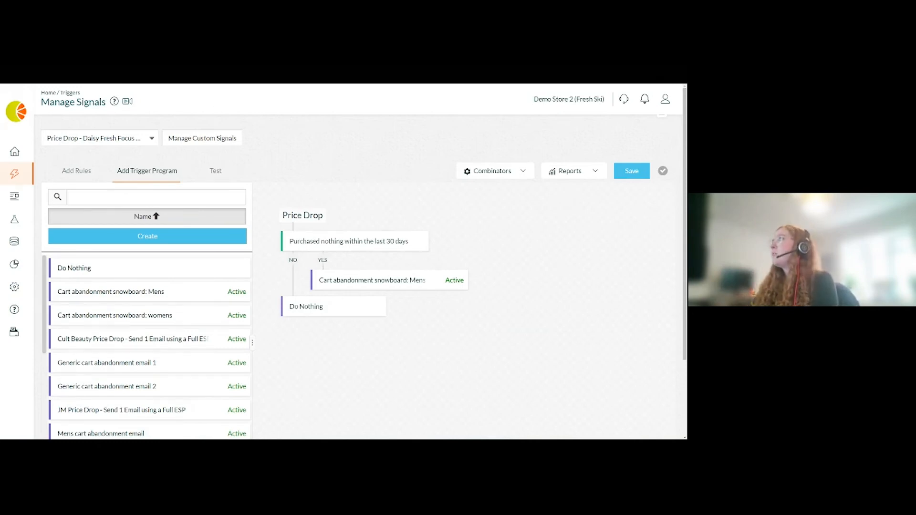
- Open a new browser tab and open the help article about recommending higher price-point products from the address-bar suggestions
{"action": "key", "text": "ctrl+t"}
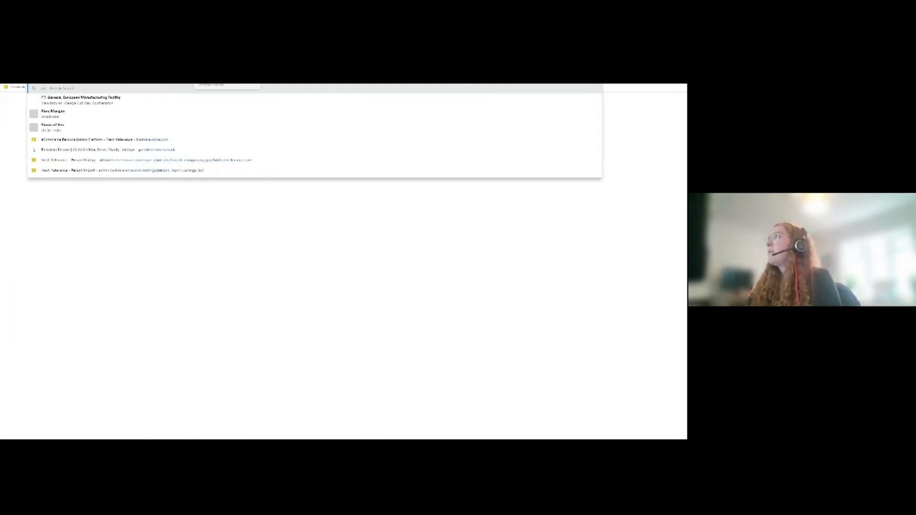
{"action": "type", "text": "price"}
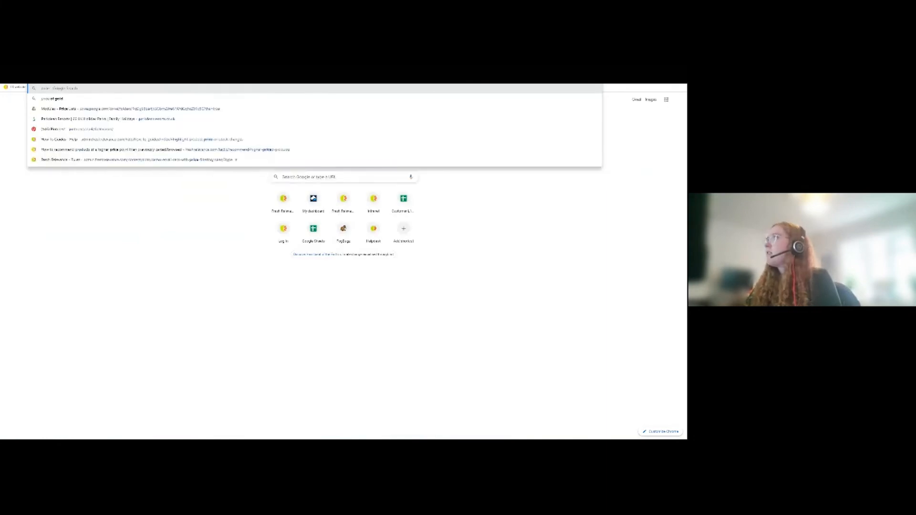
{"action": "key", "text": "Down"}
{"action": "key", "text": "Down"}
{"action": "key", "text": "Down"}
{"action": "key", "text": "Down"}
{"action": "key", "text": "Down"}
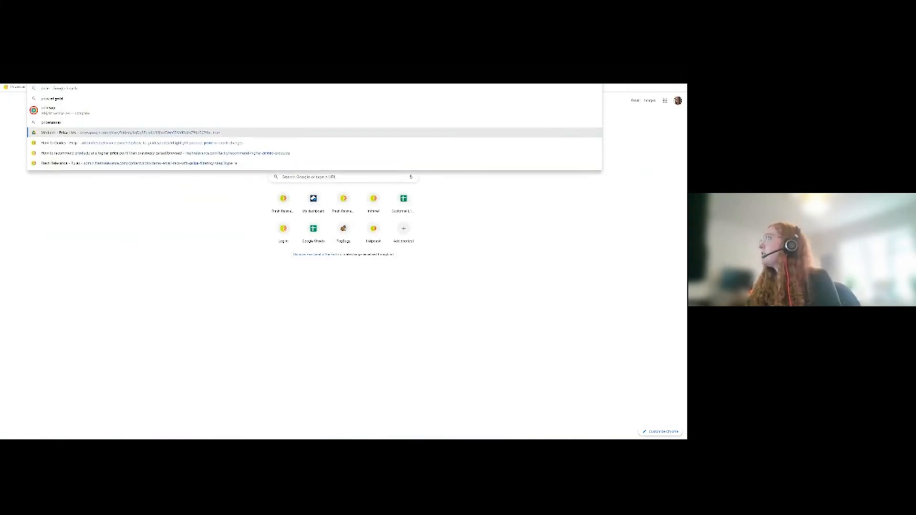
{"action": "key", "text": "Down"}
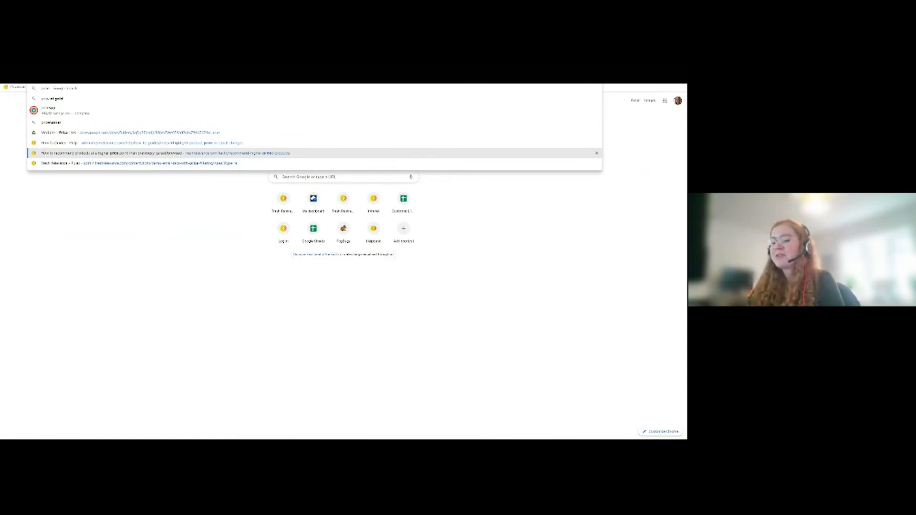
{"action": "key", "text": "Return"}
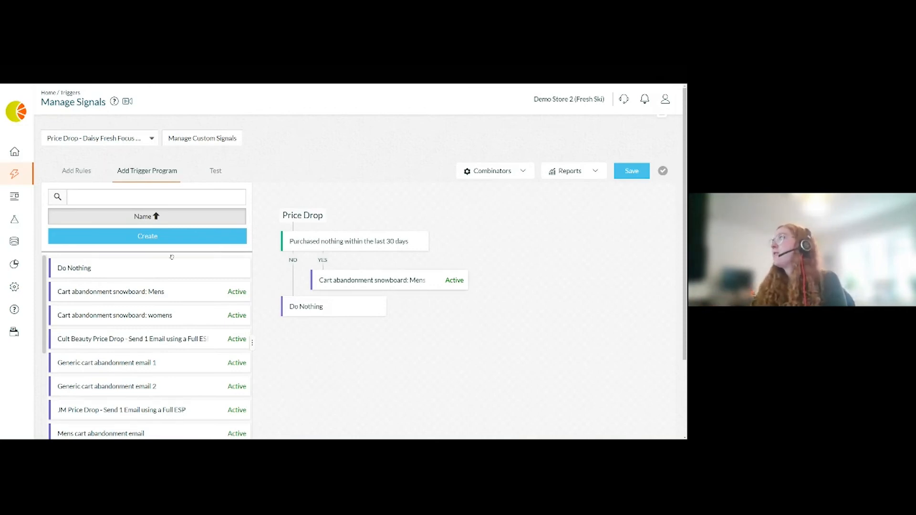
- Create a new trigger program from the Price Drop - Send 1 message using a full email or SMS provider template
{"action": "left_click", "coordinate": [132, 236]}
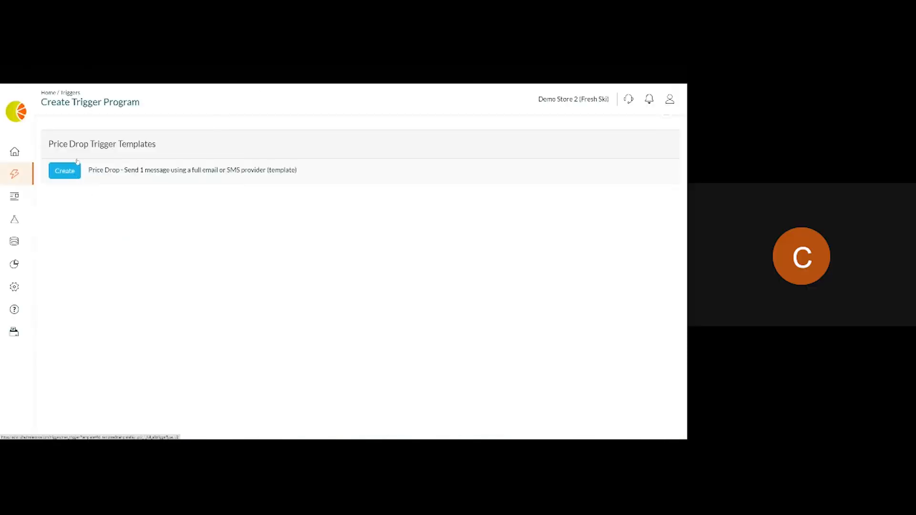
{"action": "left_click_drag", "start_coordinate": [57, 144], "coordinate": [145, 144]}
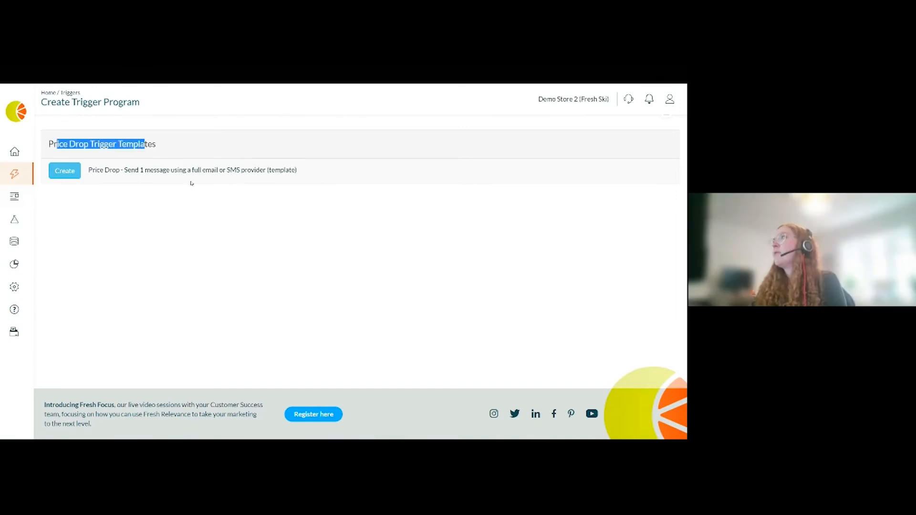
{"action": "left_click", "coordinate": [67, 176]}
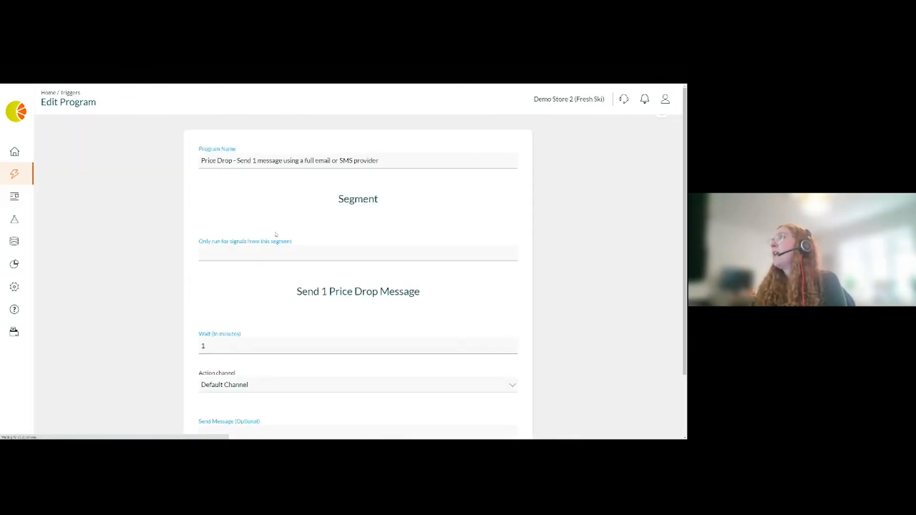
- Review the new program's action channel options and the optional send message field
{"action": "scroll", "coordinate": [239, 245], "scroll_direction": "down", "scroll_amount": 1}
{"action": "scroll", "coordinate": [239, 245], "scroll_direction": "down", "scroll_amount": 2}
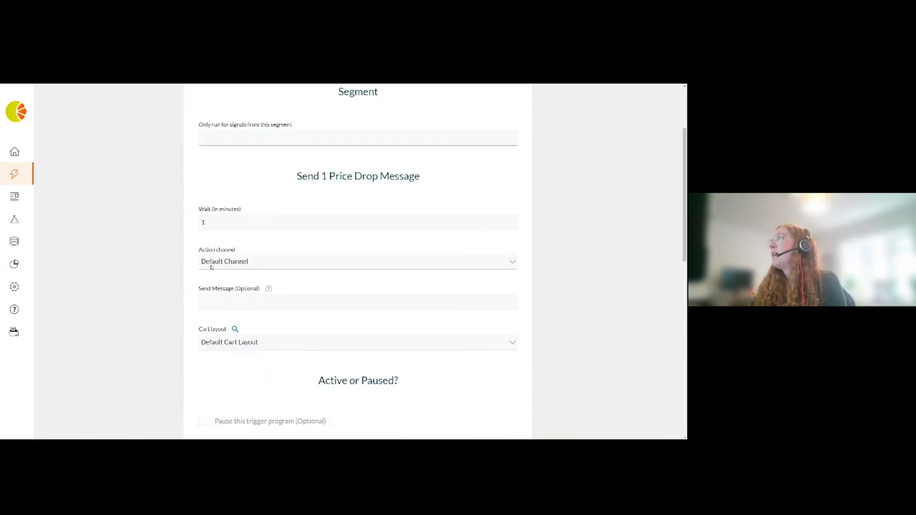
{"action": "left_click", "coordinate": [245, 261]}
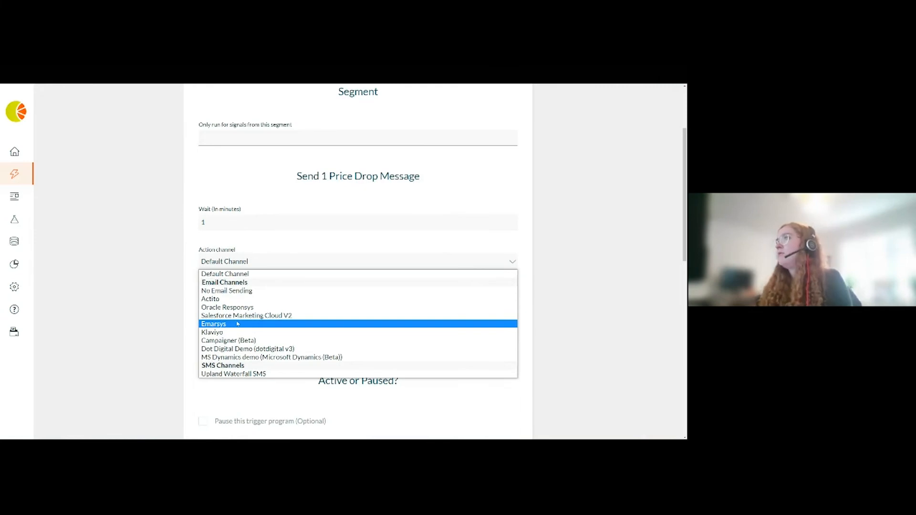
{"action": "left_click", "coordinate": [122, 308]}
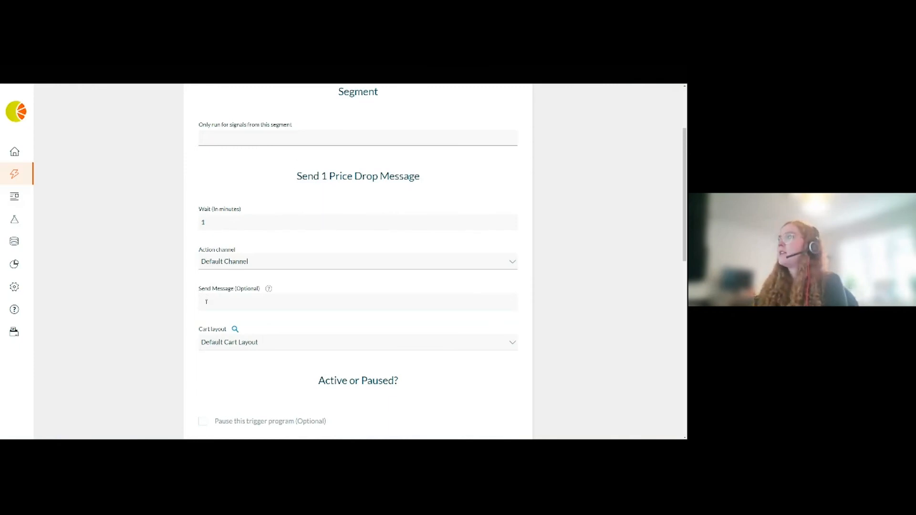
{"action": "left_click_drag", "start_coordinate": [199, 290], "coordinate": [235, 289]}
{"action": "left_click", "coordinate": [235, 302]}
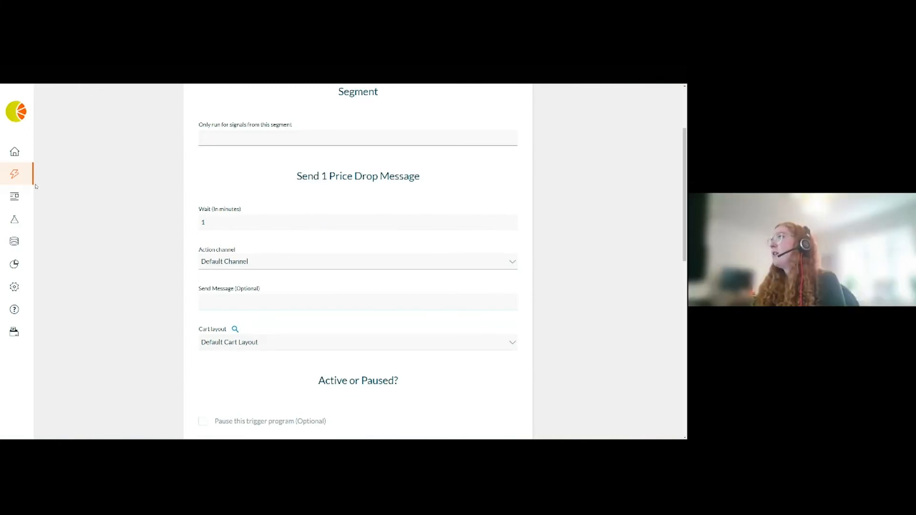
- Open the cart layouts and preview the Copy of Default cart layout
{"action": "mouse_move", "coordinate": [29, 197]}
{"action": "left_click", "coordinate": [87, 197]}
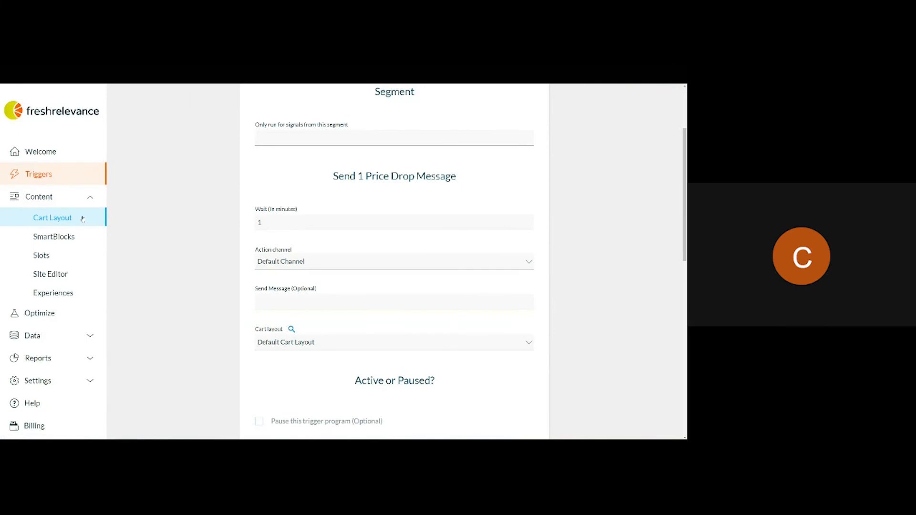
{"action": "left_click", "coordinate": [82, 218]}
{"action": "mouse_move", "coordinate": [117, 285]}
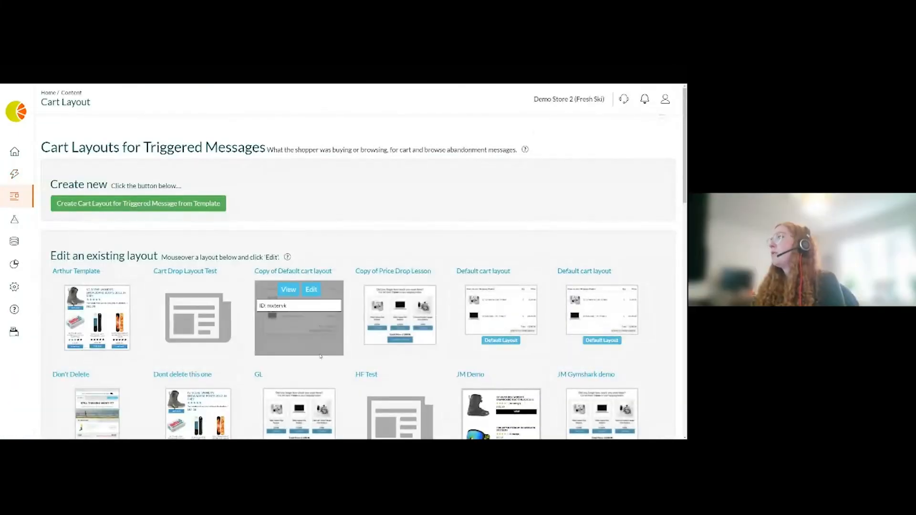
{"action": "scroll", "coordinate": [341, 237], "scroll_direction": "down", "scroll_amount": 1}
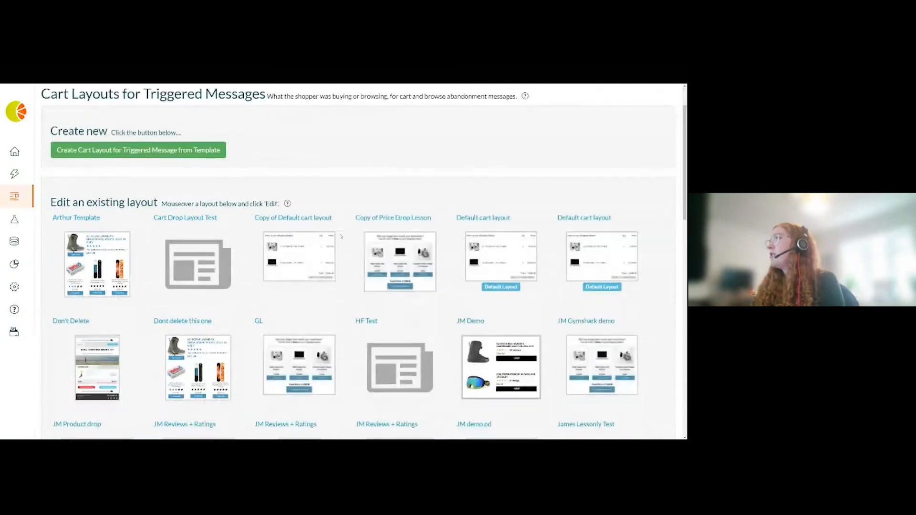
{"action": "mouse_move", "coordinate": [337, 236]}
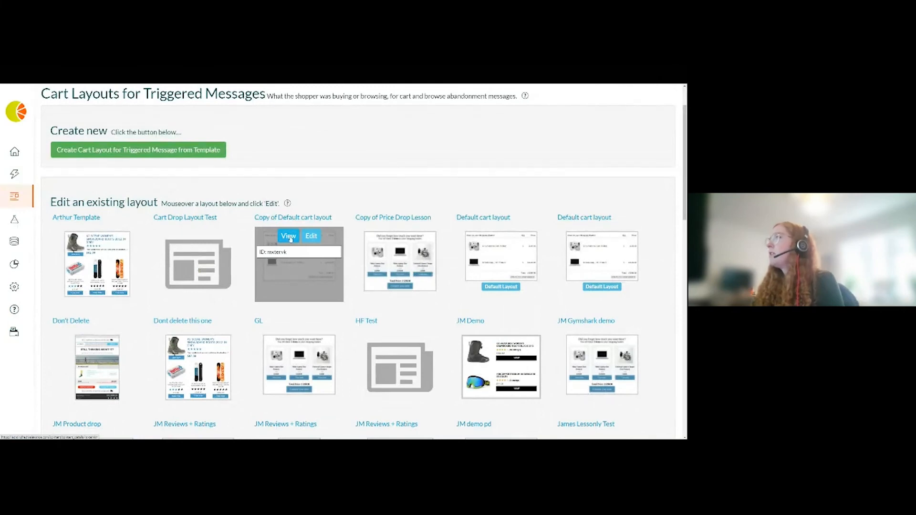
{"action": "left_click", "coordinate": [288, 264]}
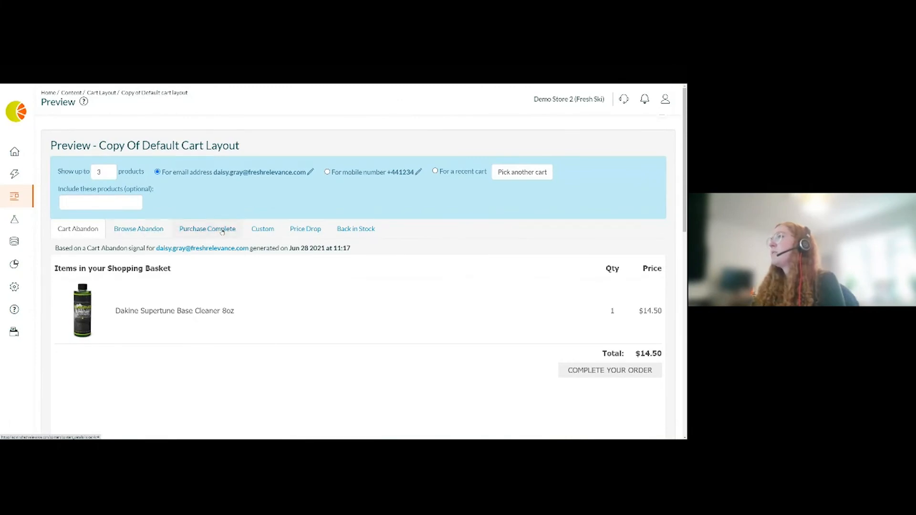
- Switch the layout preview to Price Drop and examine the item's was and now prices and the actions
{"action": "left_click", "coordinate": [307, 230]}
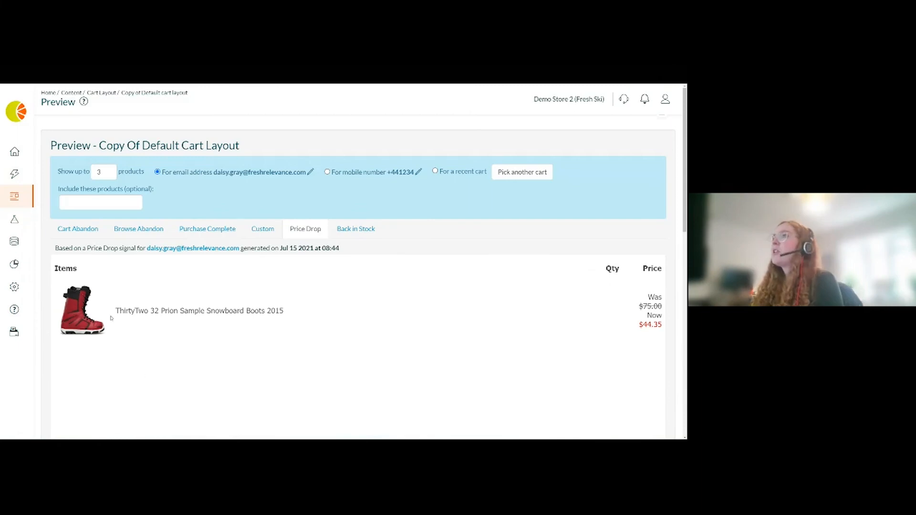
{"action": "left_click_drag", "start_coordinate": [606, 270], "coordinate": [631, 271]}
{"action": "left_click", "coordinate": [614, 269]}
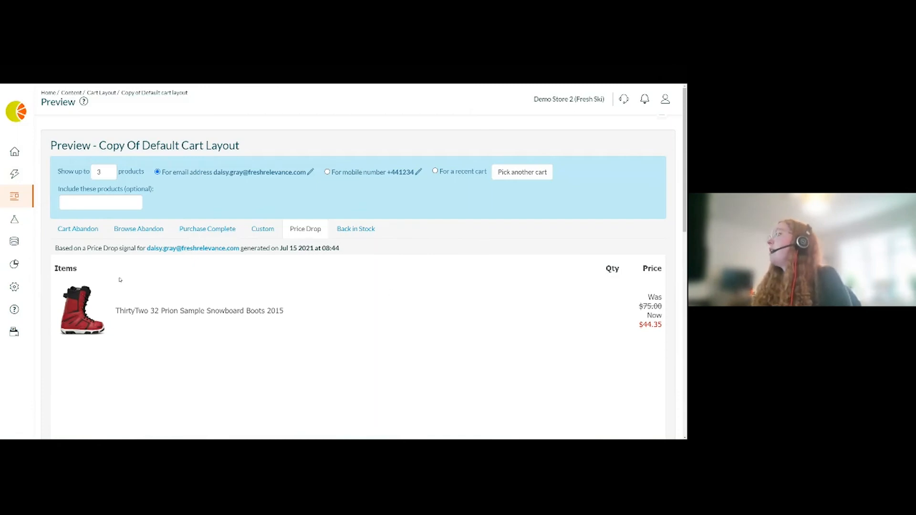
{"action": "scroll", "coordinate": [124, 239], "scroll_direction": "down", "scroll_amount": 1}
{"action": "scroll", "coordinate": [124, 239], "scroll_direction": "down", "scroll_amount": 5}
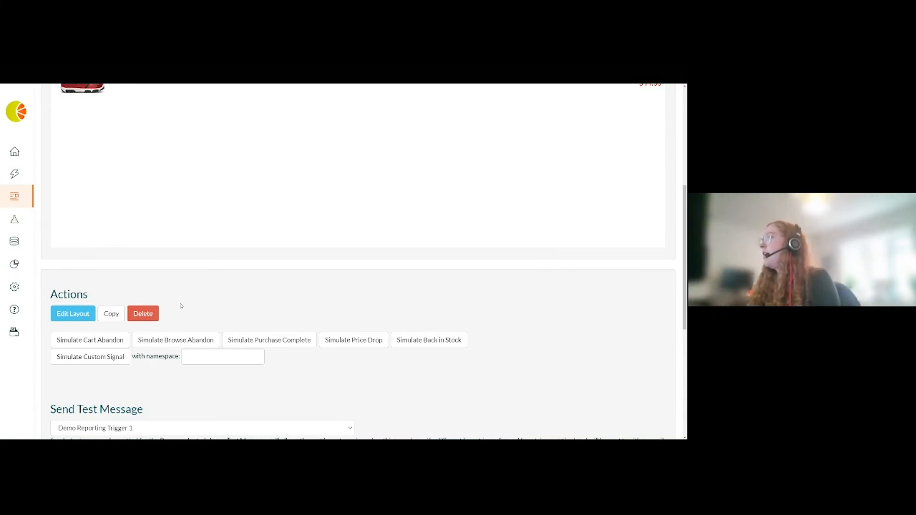
{"action": "scroll", "coordinate": [181, 306], "scroll_direction": "up", "scroll_amount": 5}
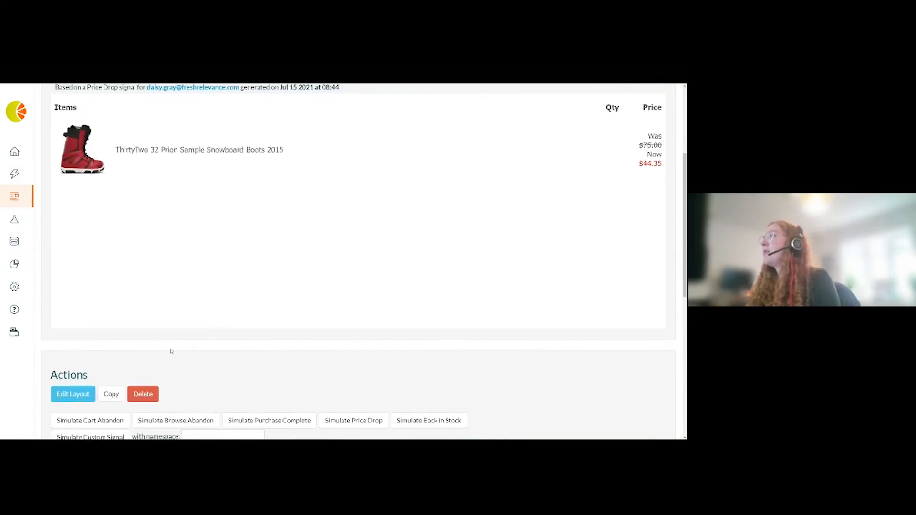
{"action": "scroll", "coordinate": [170, 353], "scroll_direction": "up", "scroll_amount": 2}
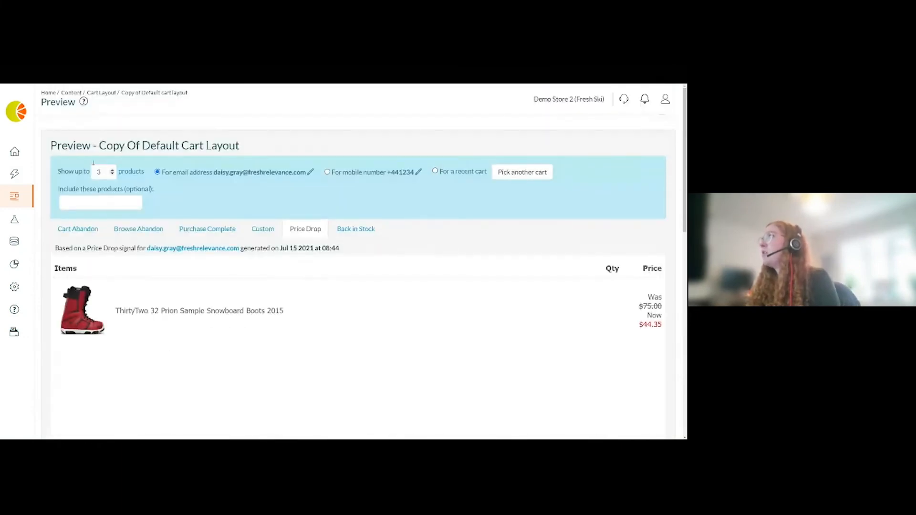
{"action": "mouse_move", "coordinate": [19, 264]}
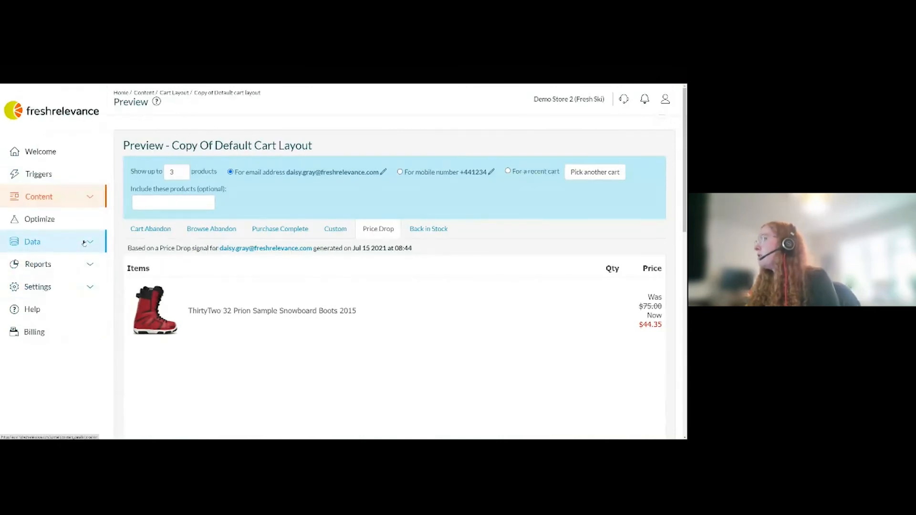
- Browse the help guides and the Tactic Library to open the How to Create a Price Drop Triggered email article
{"action": "left_click", "coordinate": [84, 243]}
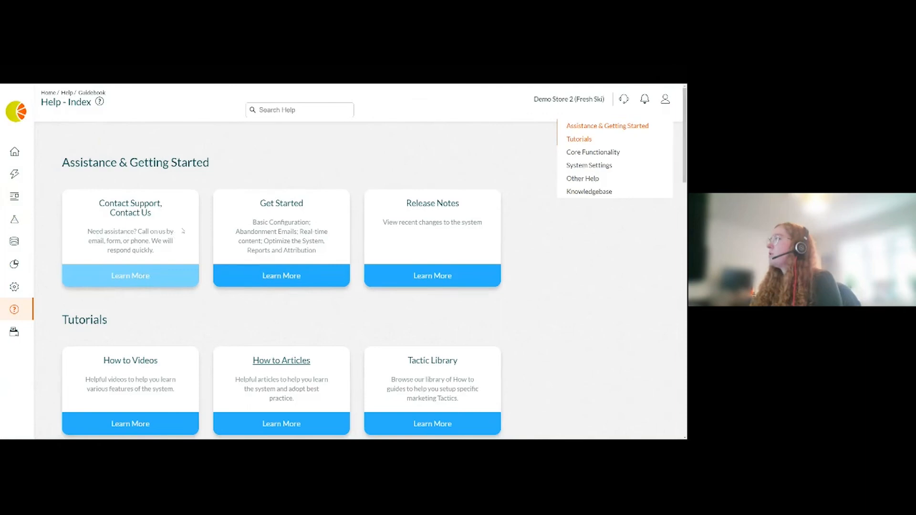
{"action": "left_click", "coordinate": [153, 286]}
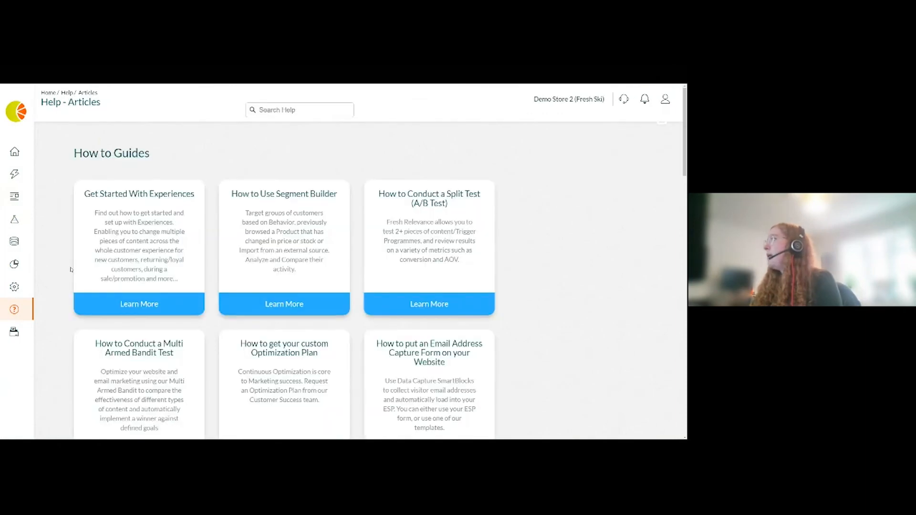
{"action": "scroll", "coordinate": [363, 258], "scroll_direction": "down", "scroll_amount": 3}
{"action": "scroll", "coordinate": [362, 257], "scroll_direction": "down", "scroll_amount": 3}
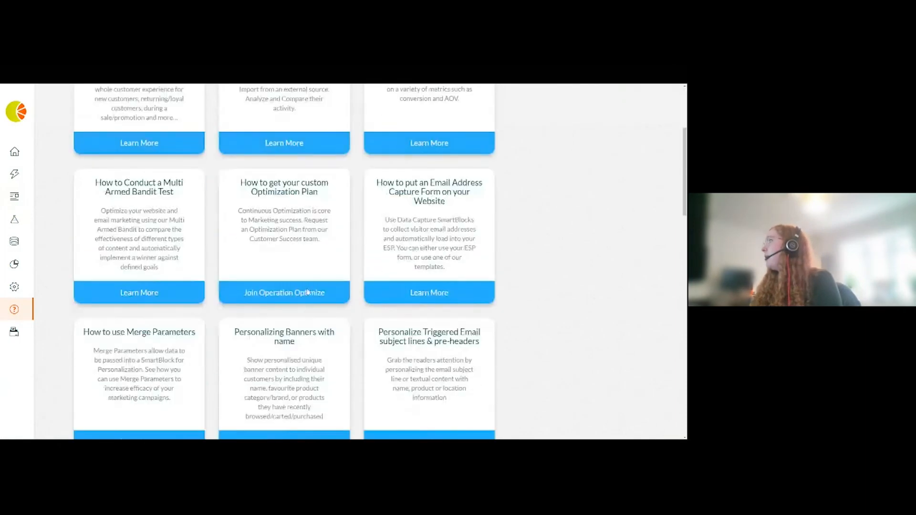
{"action": "scroll", "coordinate": [309, 294], "scroll_direction": "down", "scroll_amount": 1}
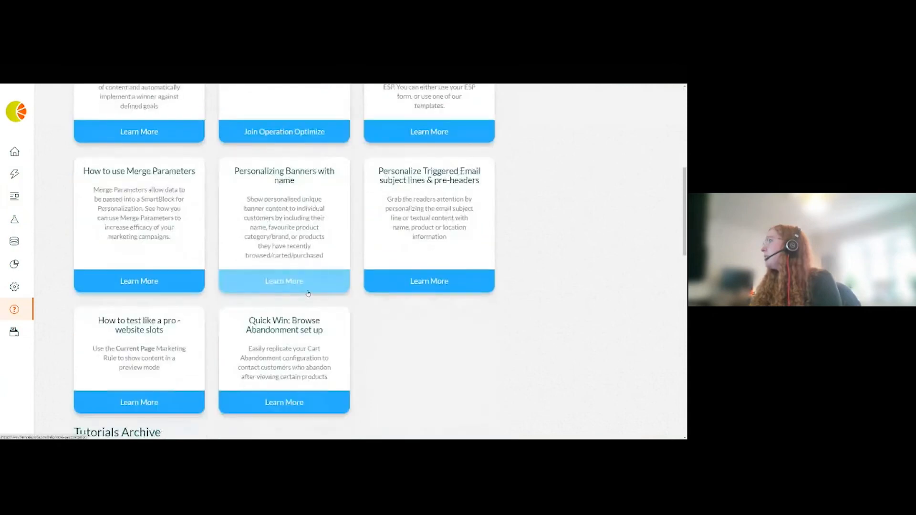
{"action": "scroll", "coordinate": [309, 294], "scroll_direction": "up", "scroll_amount": 6}
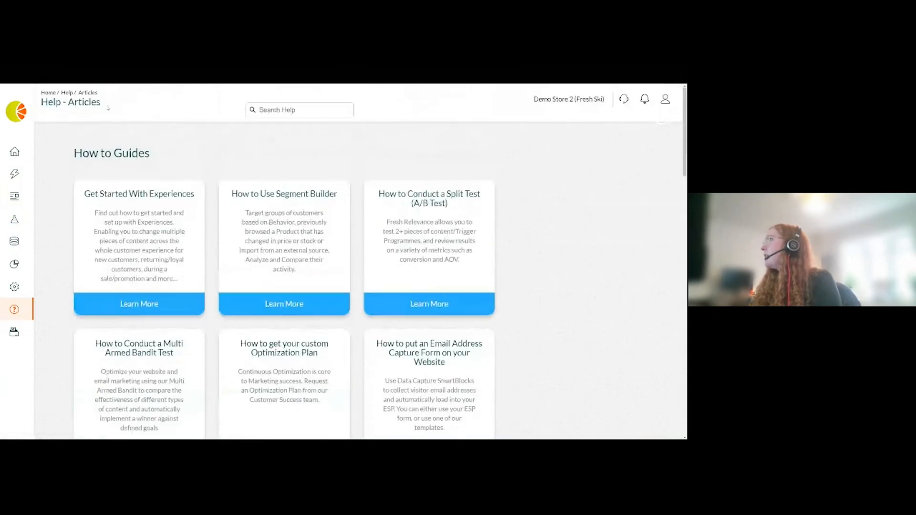
{"action": "left_click", "coordinate": [247, 195]}
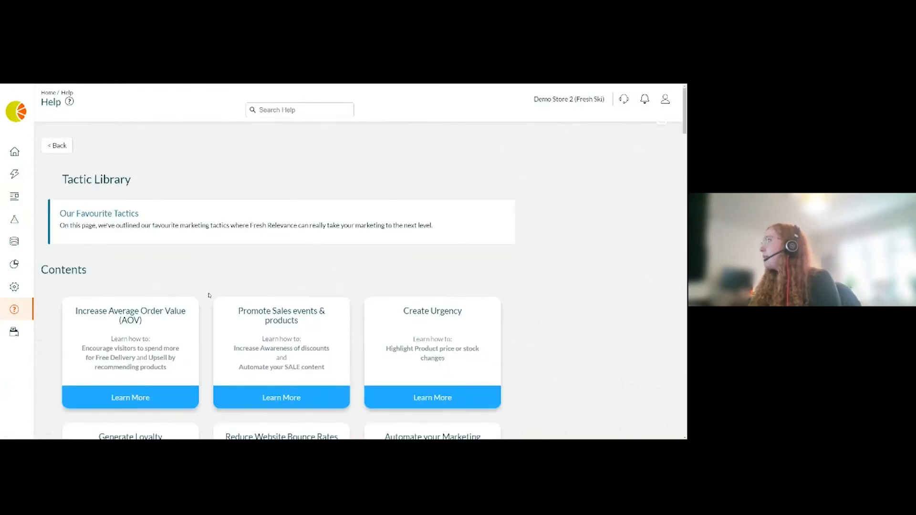
{"action": "scroll", "coordinate": [215, 287], "scroll_direction": "down", "scroll_amount": 2}
{"action": "left_click", "coordinate": [434, 204]}
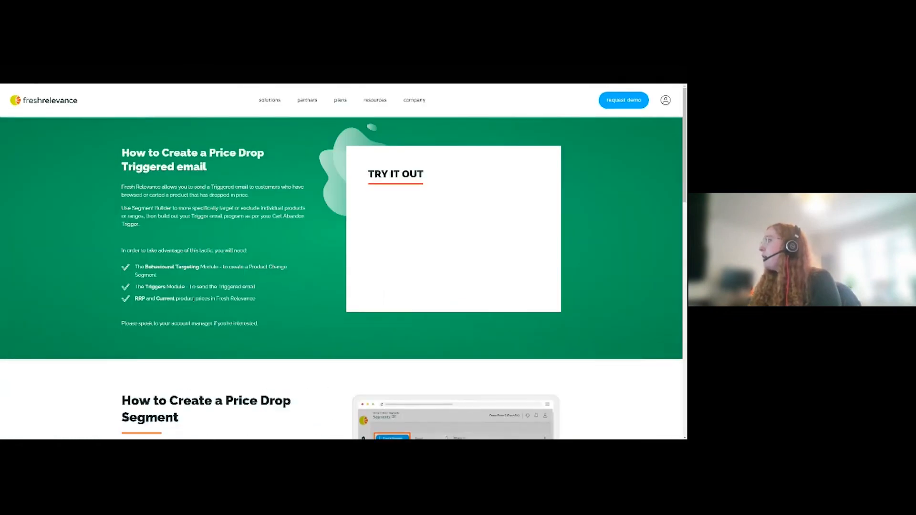
- Read the article's segment and trigger steps, expanding Build your Trigger Program and Build your Rules
{"action": "scroll", "coordinate": [342, 278], "scroll_direction": "down", "scroll_amount": 5}
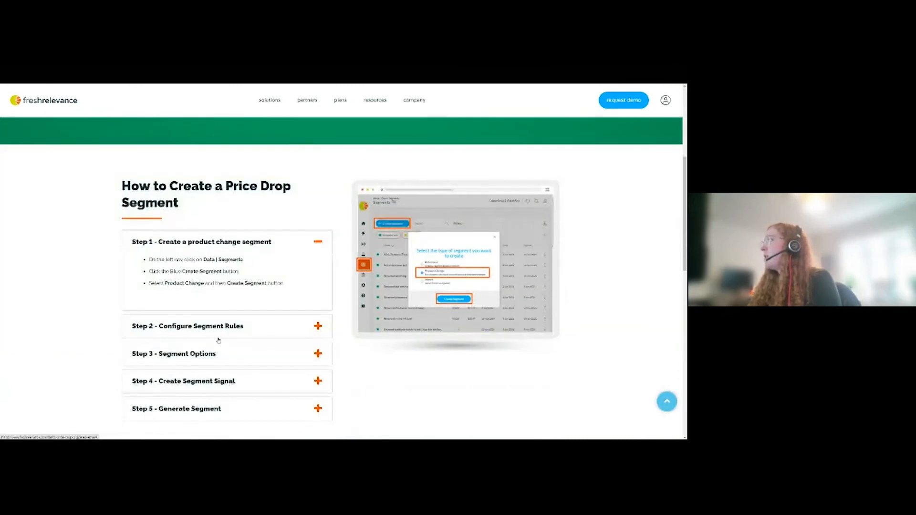
{"action": "scroll", "coordinate": [218, 340], "scroll_direction": "down", "scroll_amount": 5}
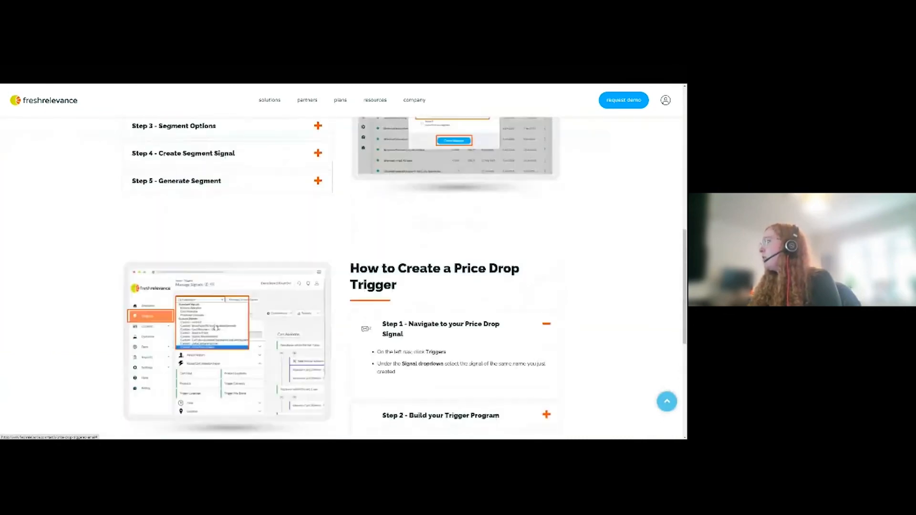
{"action": "scroll", "coordinate": [217, 328], "scroll_direction": "down", "scroll_amount": 3}
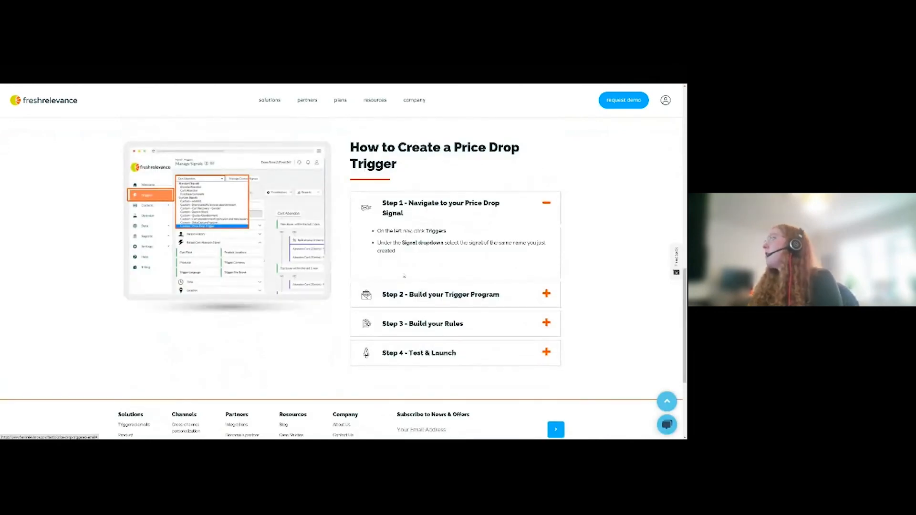
{"action": "left_click", "coordinate": [417, 300]}
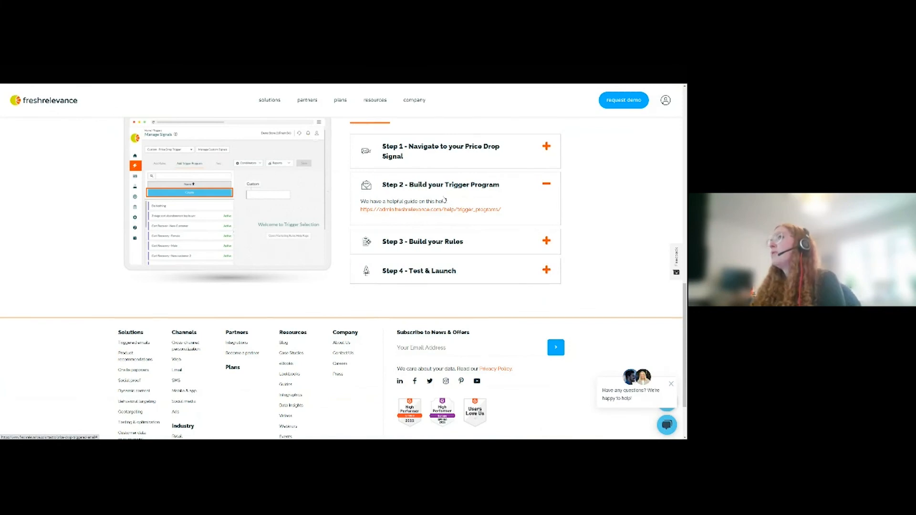
{"action": "left_click", "coordinate": [433, 248]}
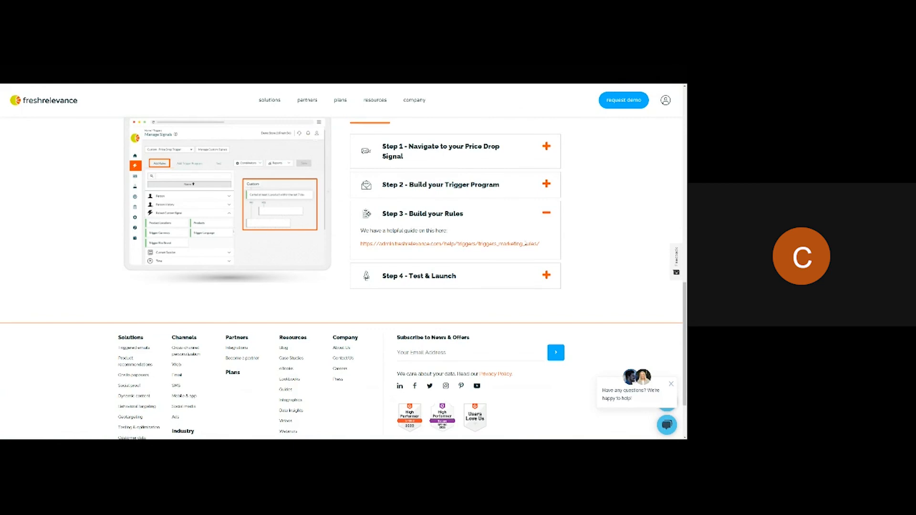
{"action": "scroll", "coordinate": [450, 254], "scroll_direction": "up", "scroll_amount": 1}
{"action": "scroll", "coordinate": [450, 254], "scroll_direction": "up", "scroll_amount": 3}
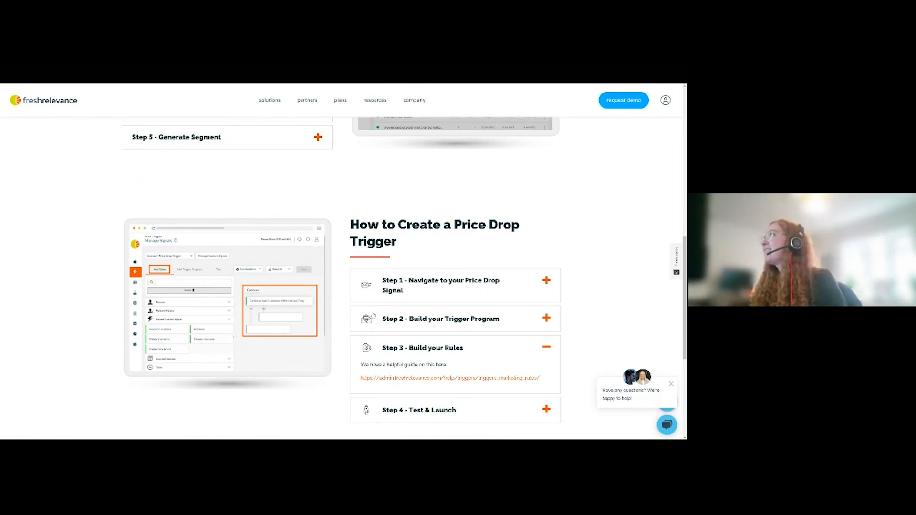
- Return to the Promote Products Based on Product History segment builder and expand the Product rule category
{"action": "left_click", "coordinate": [71, 85]}
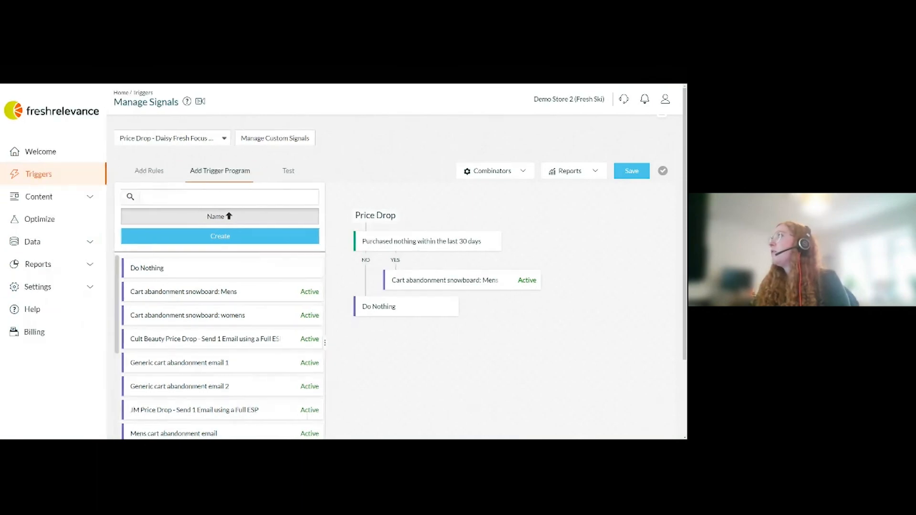
{"action": "key", "text": "ctrl+Tab"}
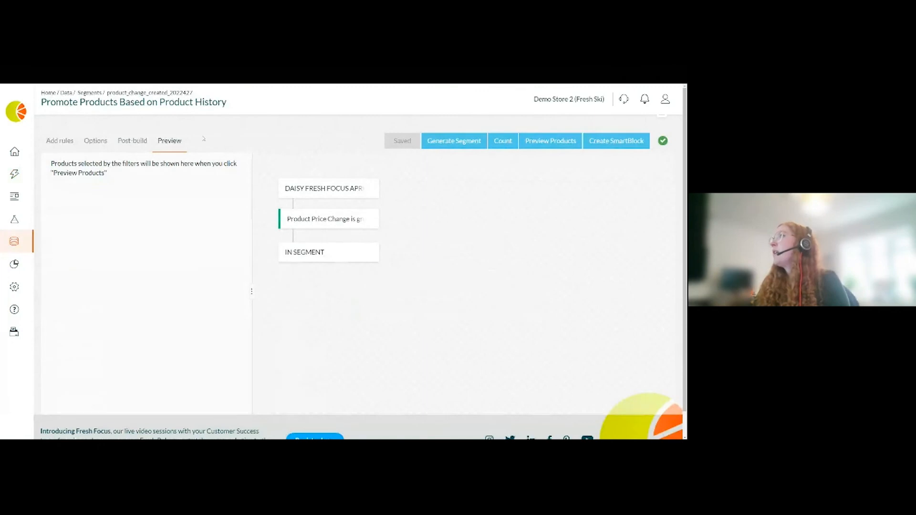
{"action": "left_click", "coordinate": [66, 143]}
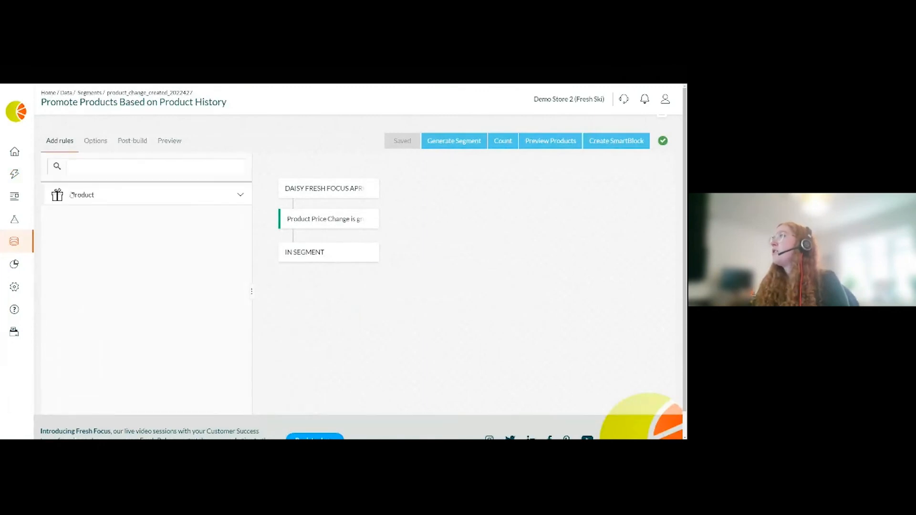
{"action": "left_click", "coordinate": [107, 200]}
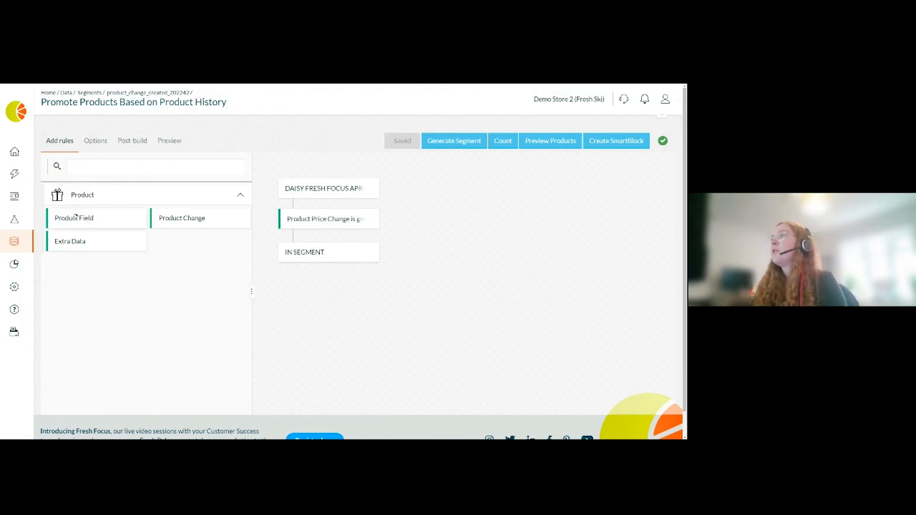
- Add a Product Field rule to the segment, setting the field to Tag with the any of comparison
{"action": "left_click_drag", "start_coordinate": [75, 220], "coordinate": [303, 242]}
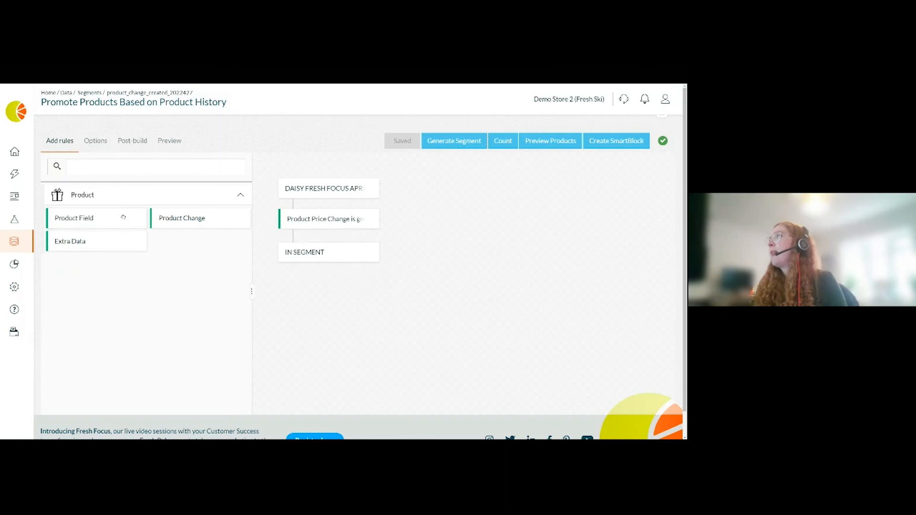
{"action": "left_click_drag", "start_coordinate": [103, 216], "coordinate": [298, 254]}
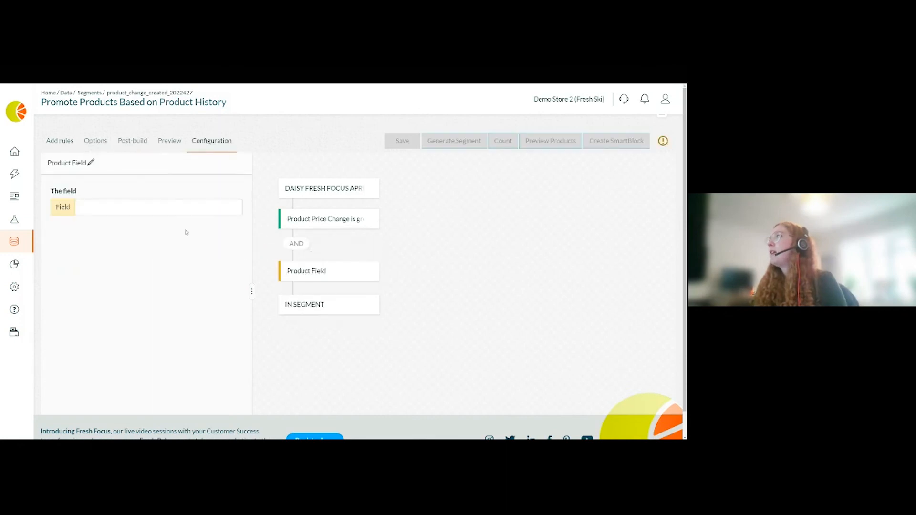
{"action": "left_click", "coordinate": [127, 206]}
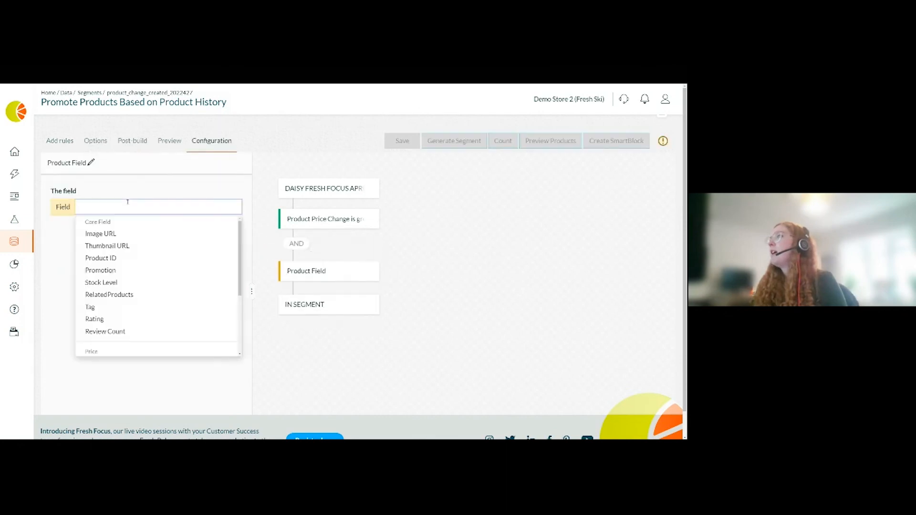
{"action": "left_click", "coordinate": [100, 307]}
{"action": "left_click", "coordinate": [132, 240]}
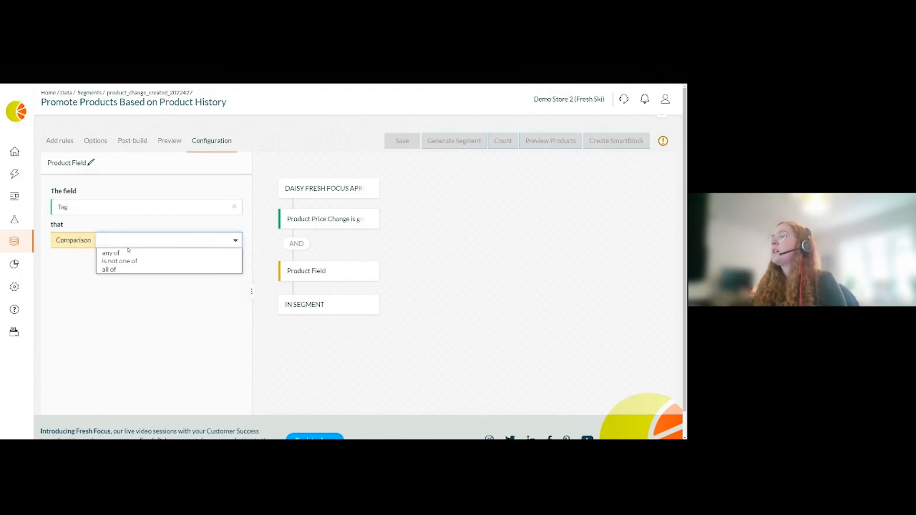
{"action": "left_click", "coordinate": [105, 253]}
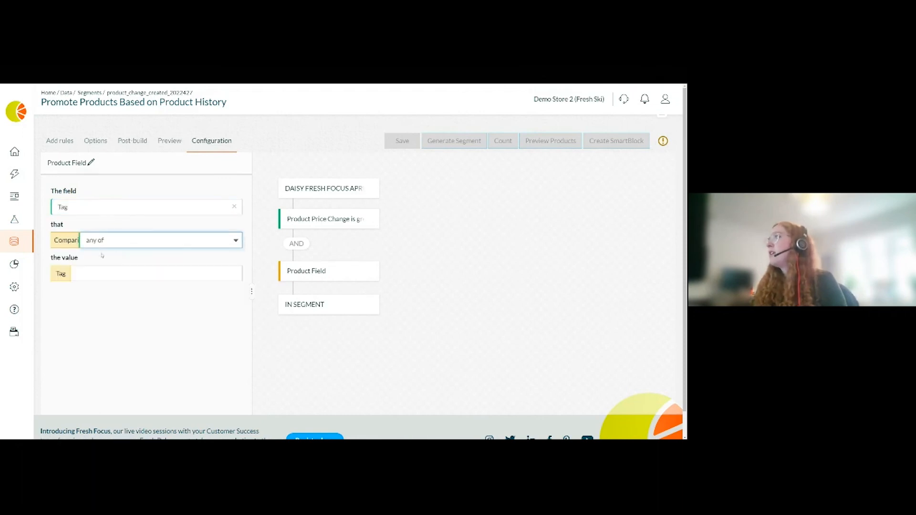
- Browse the available tag values, then remove the Product Field rule from the segment
{"action": "left_click", "coordinate": [100, 275]}
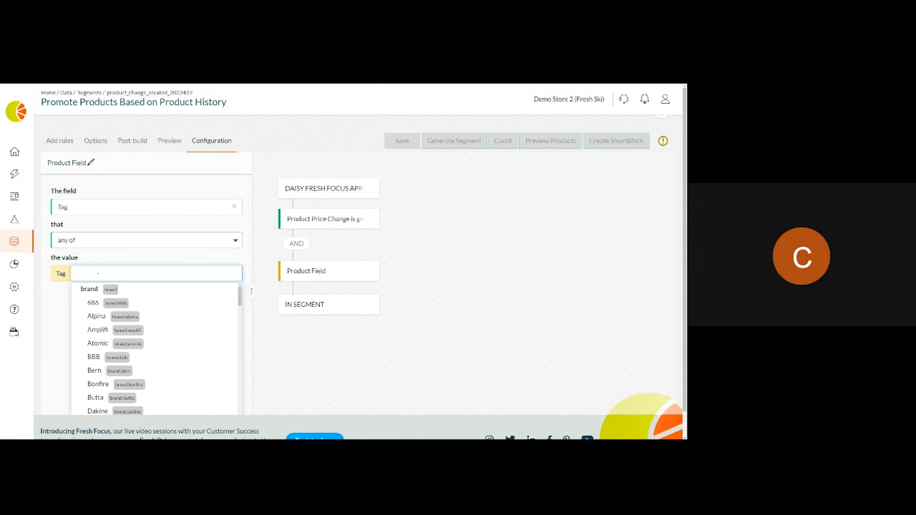
{"action": "left_click", "coordinate": [417, 285]}
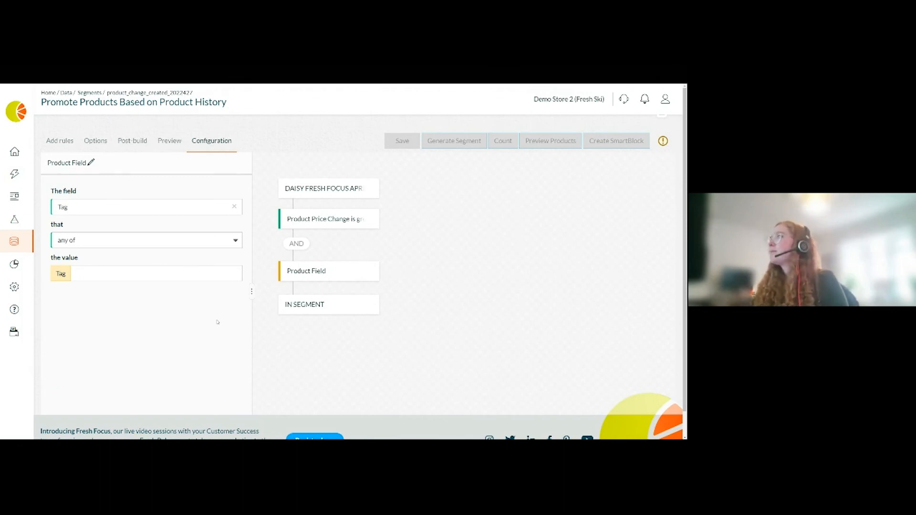
{"action": "left_click_drag", "start_coordinate": [307, 271], "coordinate": [64, 274]}
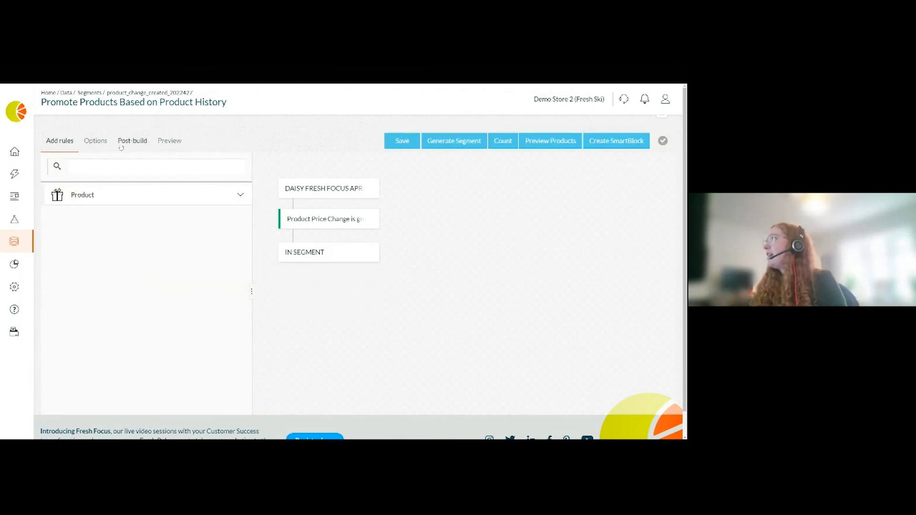
- Review the segment's Options, Post-build and Preview tabs
{"action": "left_click", "coordinate": [96, 141]}
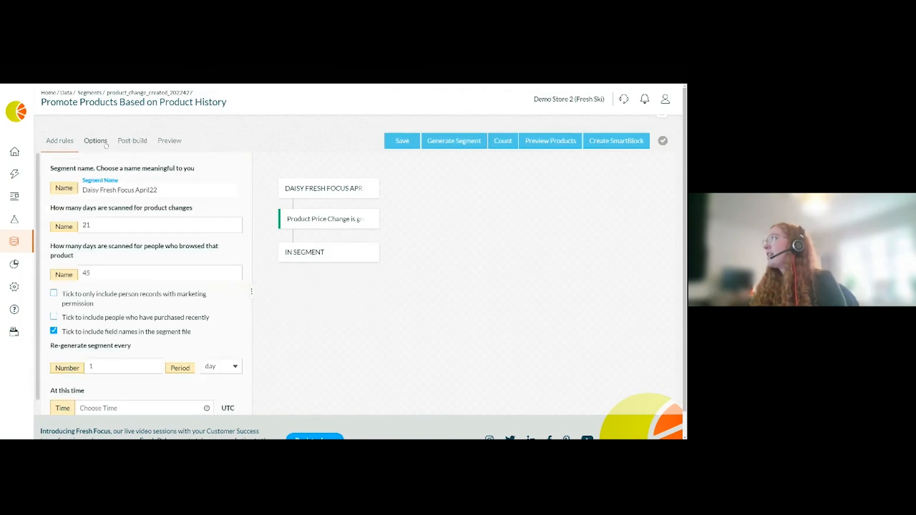
{"action": "left_click", "coordinate": [139, 144]}
{"action": "left_click", "coordinate": [170, 143]}
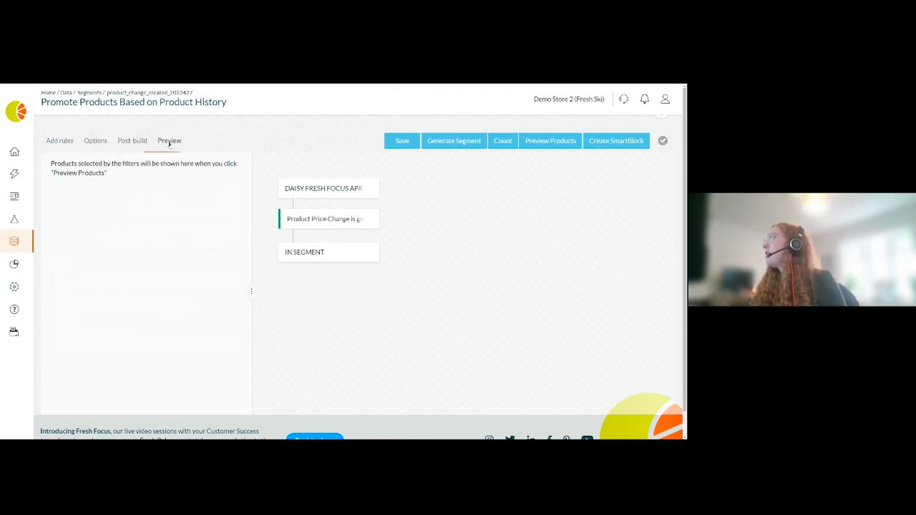
- Add another Product Field rule below the price change rule and browse its price and regional field options
{"action": "left_click", "coordinate": [63, 141]}
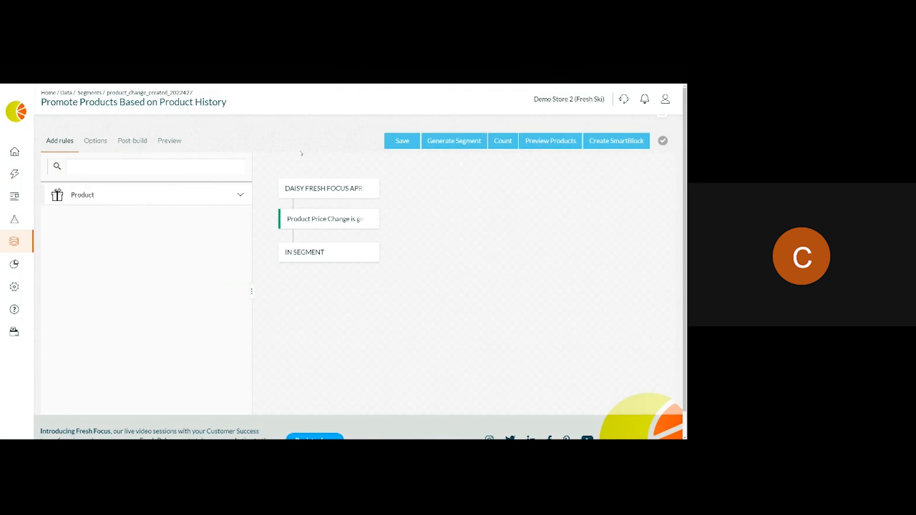
{"action": "left_click", "coordinate": [81, 196]}
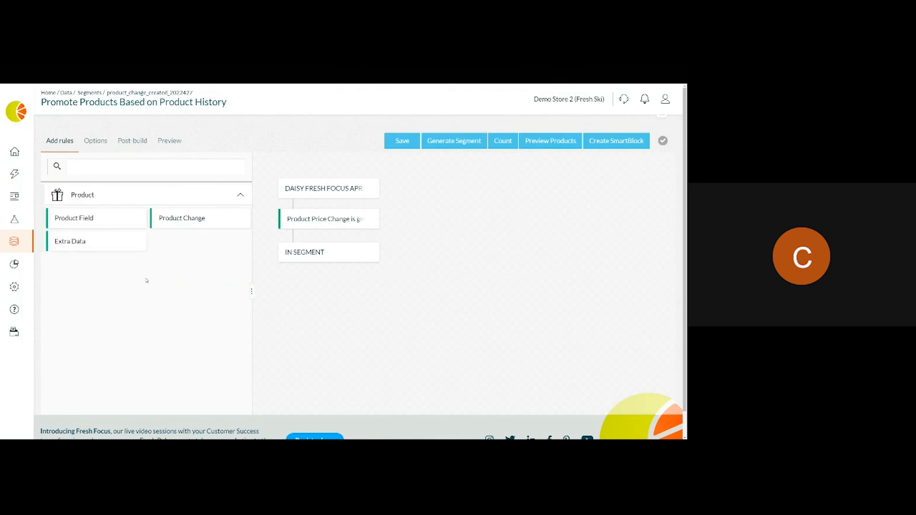
{"action": "left_click_drag", "start_coordinate": [102, 217], "coordinate": [320, 254]}
{"action": "left_click_drag", "start_coordinate": [318, 248], "coordinate": [318, 270]}
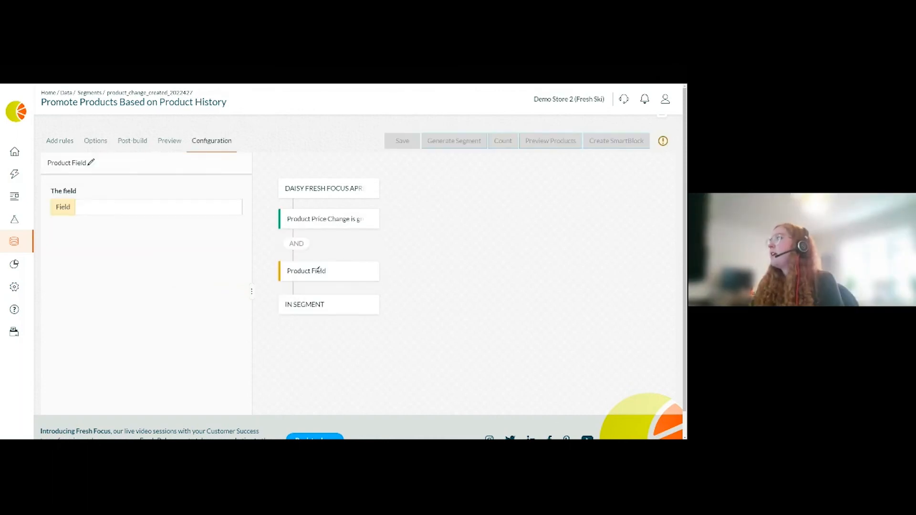
{"action": "left_click", "coordinate": [126, 207]}
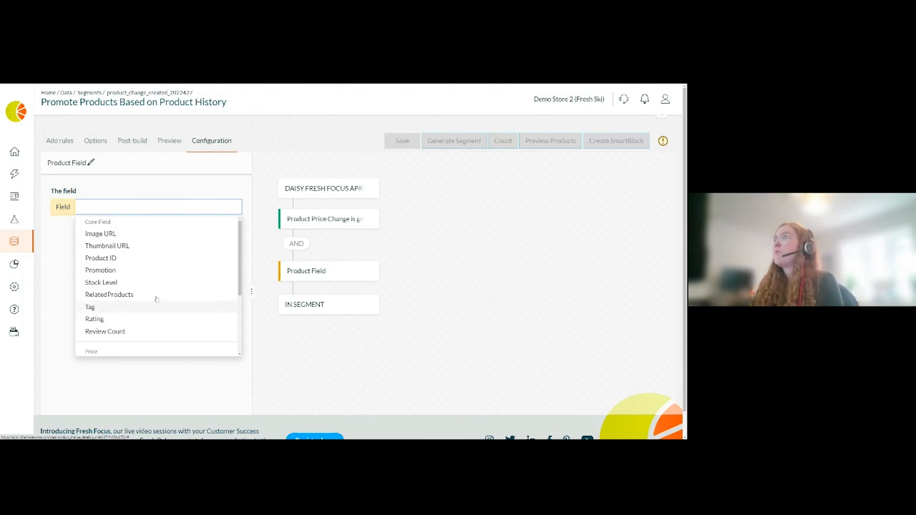
{"action": "scroll", "coordinate": [158, 284], "scroll_direction": "down", "scroll_amount": 1}
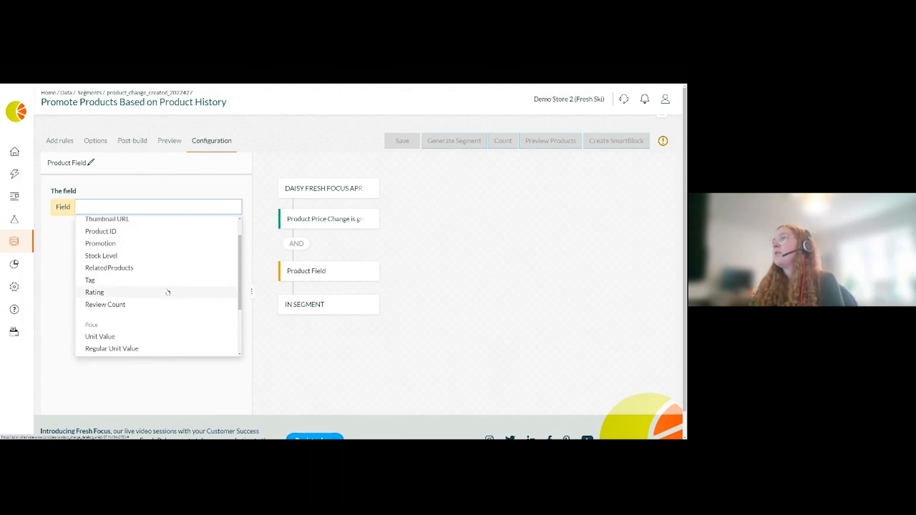
{"action": "scroll", "coordinate": [167, 292], "scroll_direction": "down", "scroll_amount": 2}
{"action": "scroll", "coordinate": [165, 290], "scroll_direction": "down", "scroll_amount": 2}
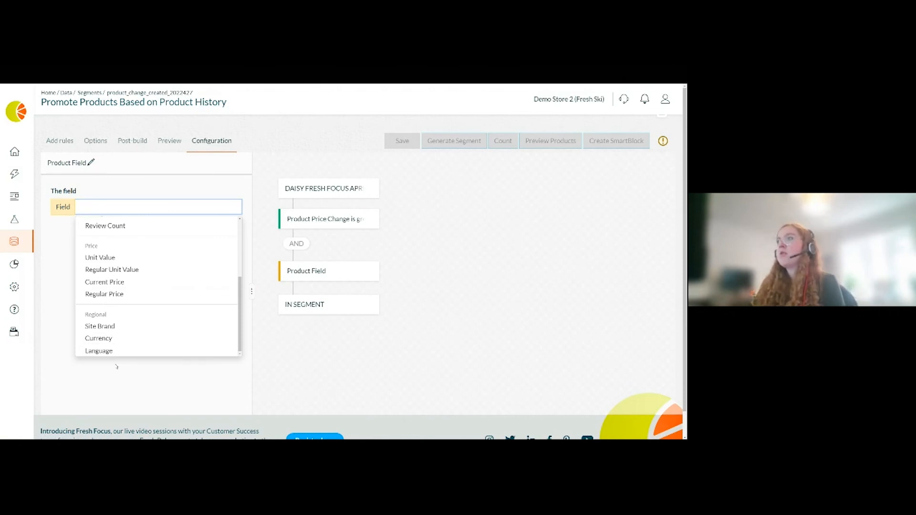
{"action": "left_click", "coordinate": [310, 350]}
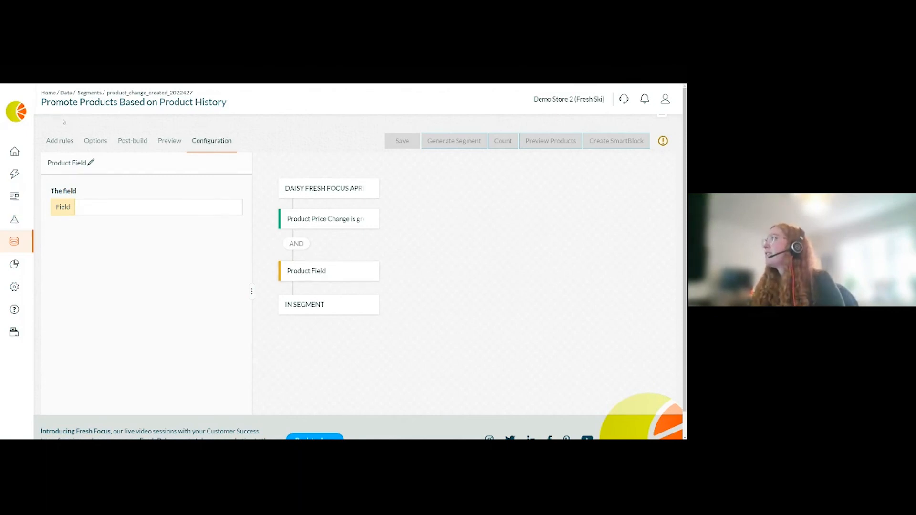
- Open Triggers and switch to the Price Drop - Daisy Fresh Focus April22 signal
{"action": "left_click", "coordinate": [89, 93]}
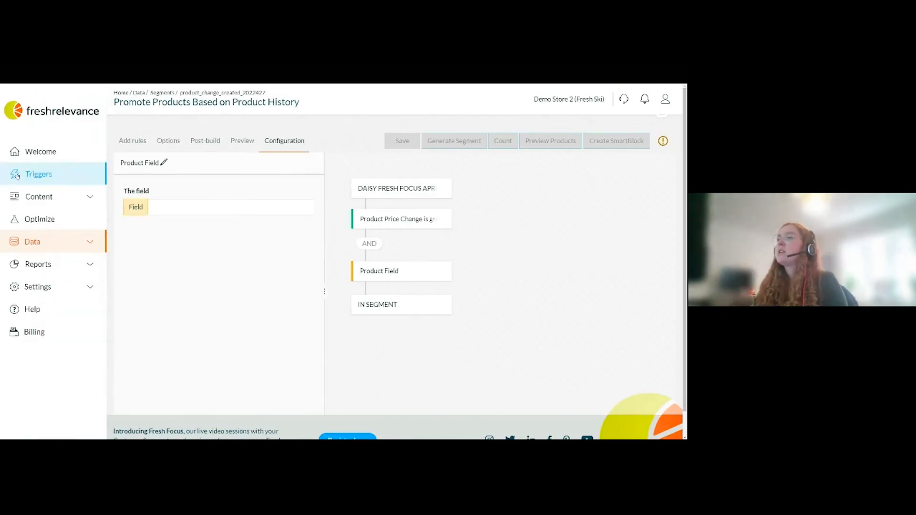
{"action": "left_click", "coordinate": [16, 176]}
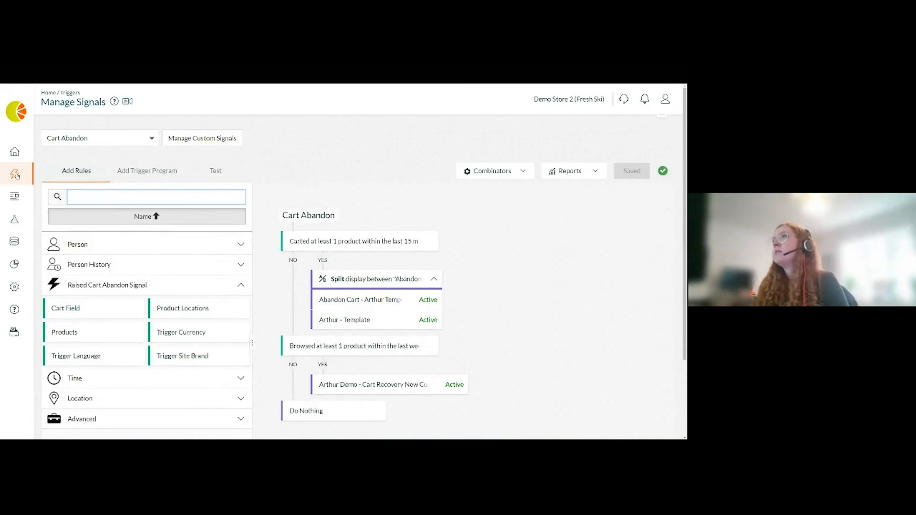
{"action": "left_click", "coordinate": [99, 143]}
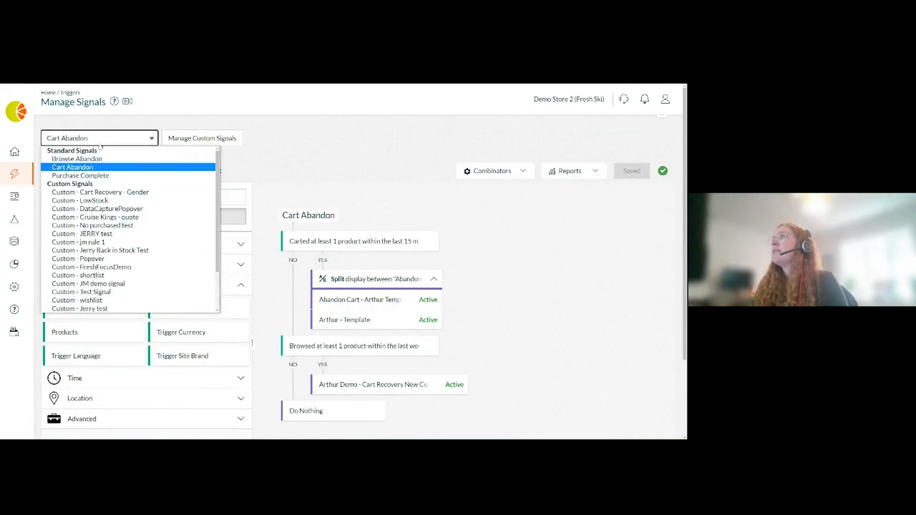
{"action": "scroll", "coordinate": [102, 191], "scroll_direction": "down", "scroll_amount": 2}
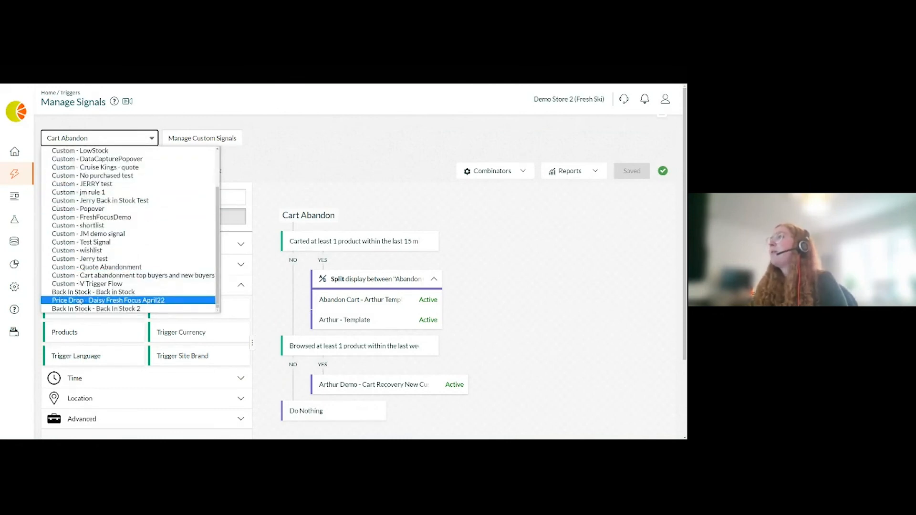
{"action": "left_click", "coordinate": [110, 301]}
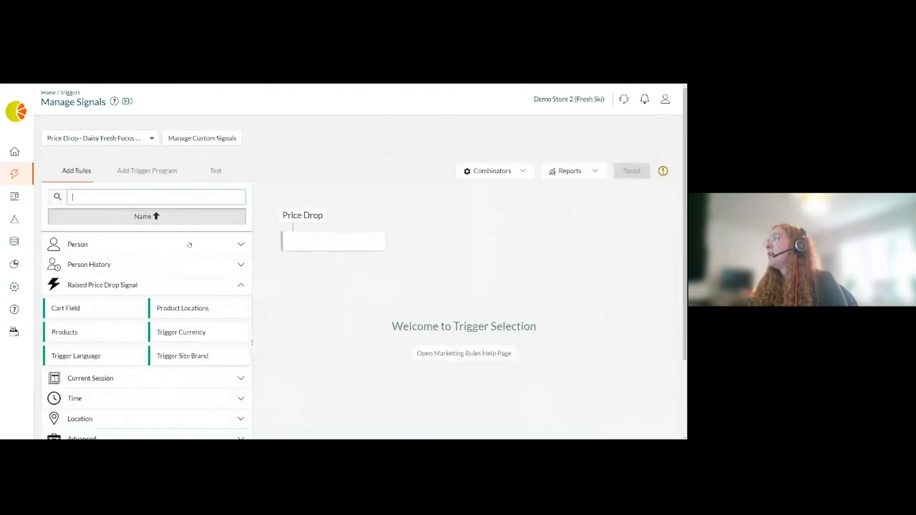
- Add a Recent Custom Signal rule to the Price Drop trigger, then remove it again
{"action": "scroll", "coordinate": [311, 317], "scroll_direction": "down", "scroll_amount": 2}
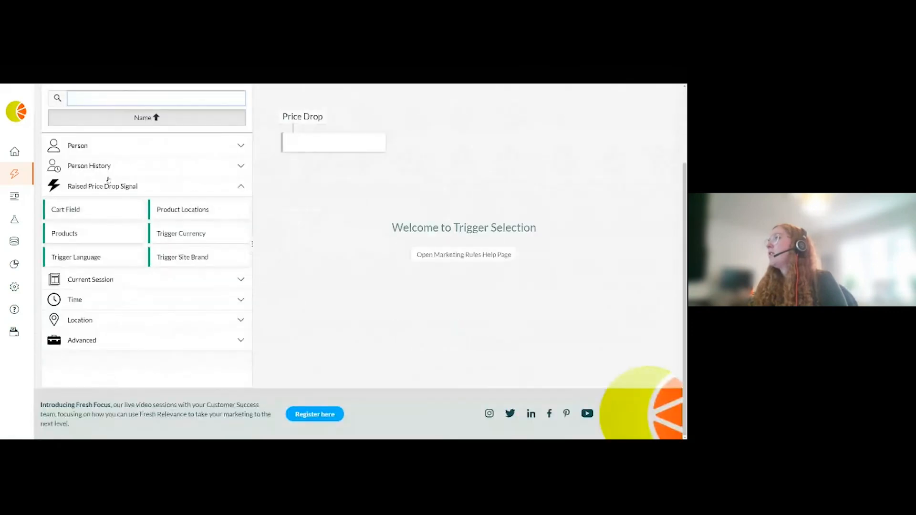
{"action": "left_click", "coordinate": [123, 168]}
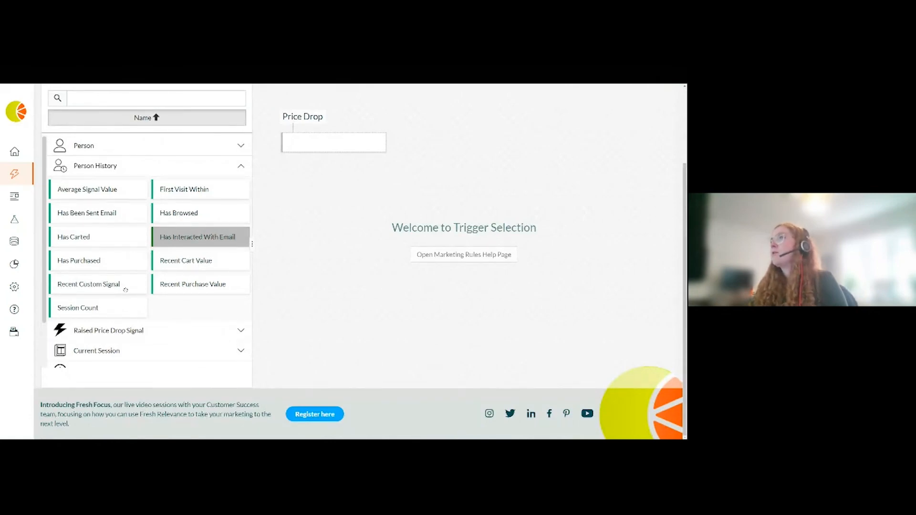
{"action": "left_click_drag", "start_coordinate": [101, 292], "coordinate": [294, 146]}
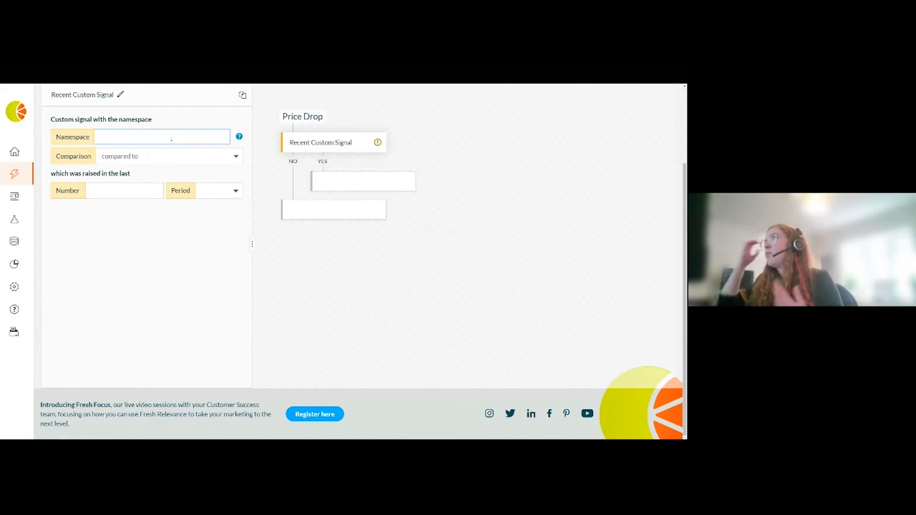
{"action": "left_click", "coordinate": [302, 144]}
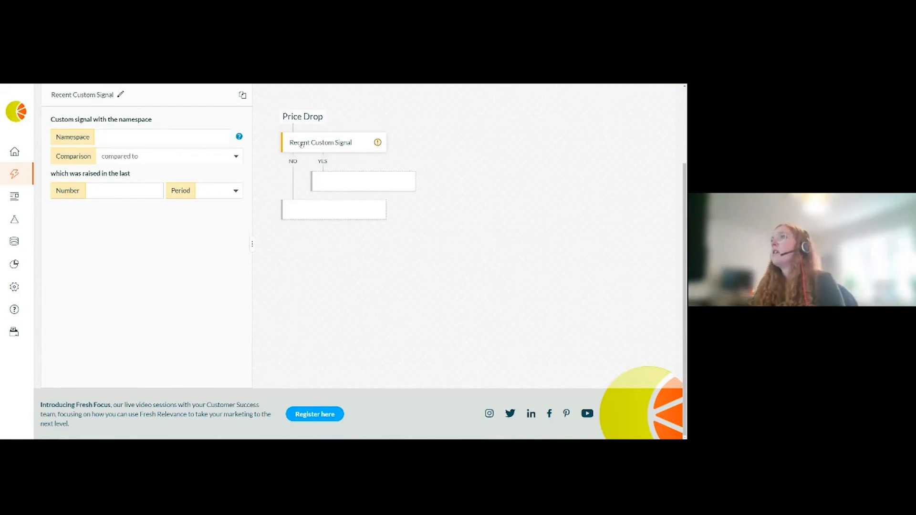
{"action": "left_click_drag", "start_coordinate": [302, 144], "coordinate": [213, 158]}
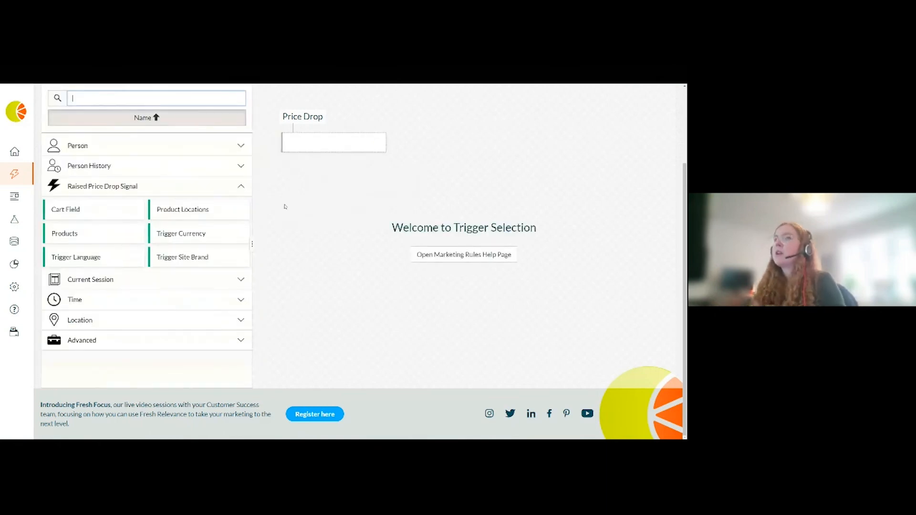